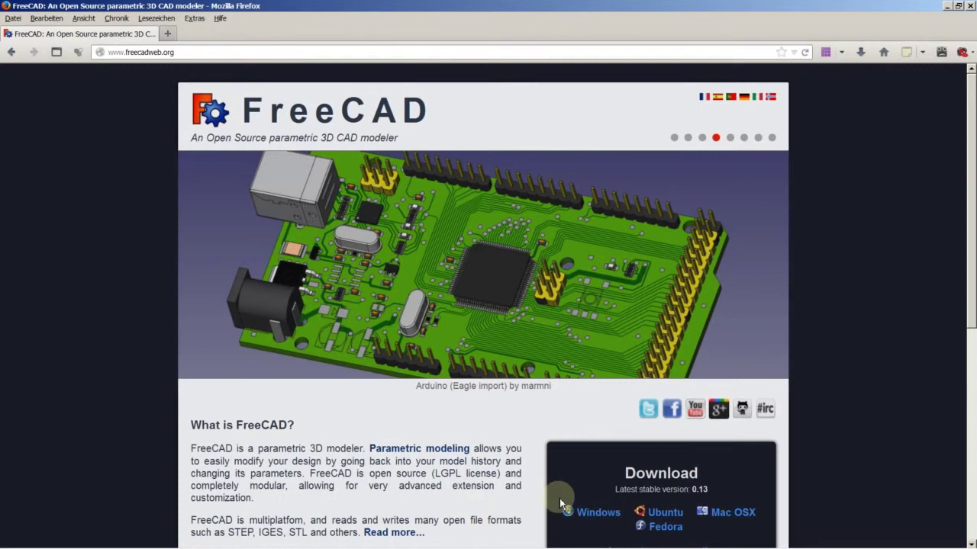
- Scroll the freecadweb.org homepage down to the Download box and the Features/Documentation links
scroll(559, 498, "down", 2)
scroll(560, 498, "down", 2)
scroll(569, 465, "down", 2)
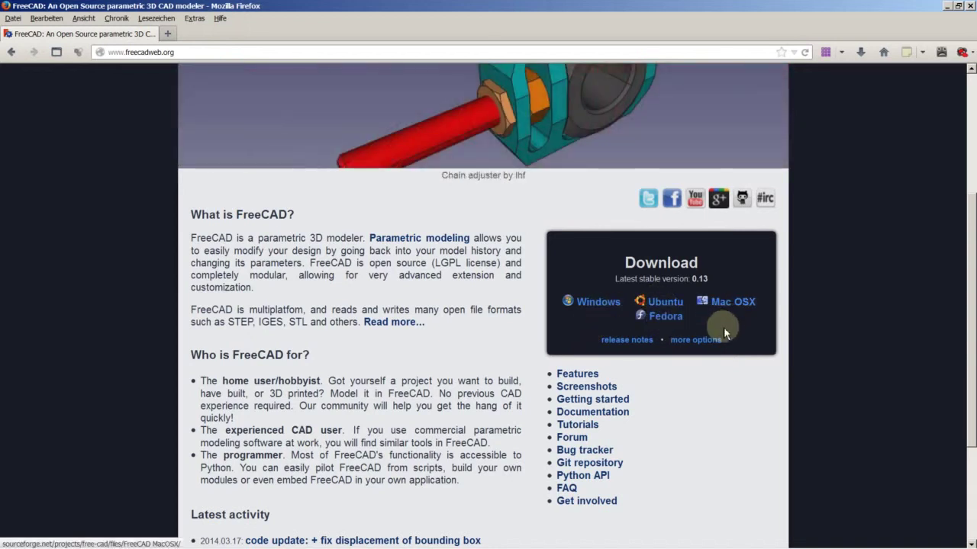
scroll(553, 368, "down", 2)
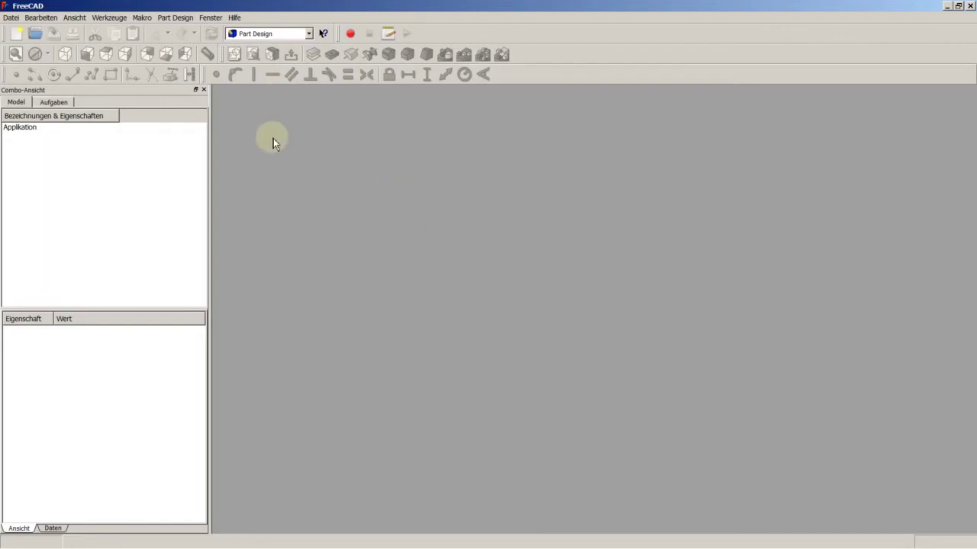
left_click(235, 17)
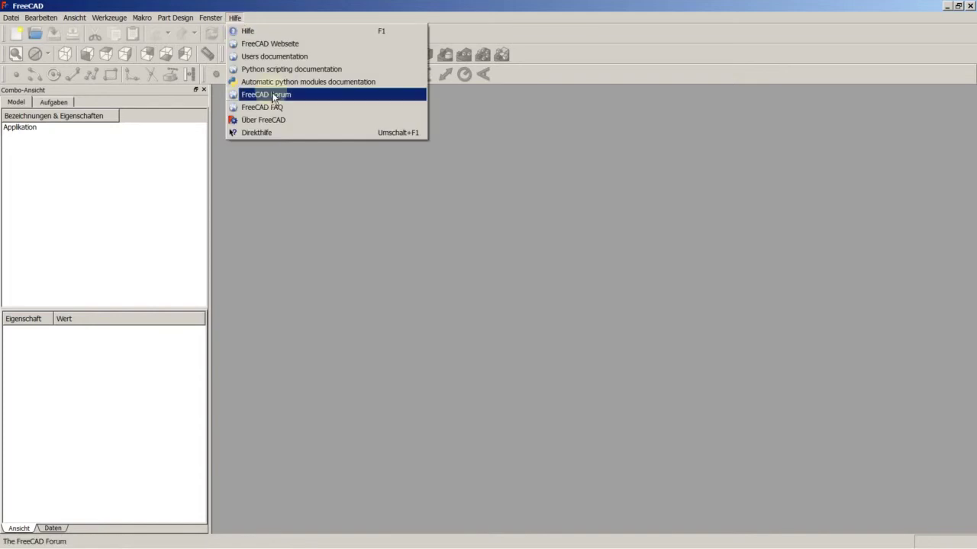
left_click(267, 122)
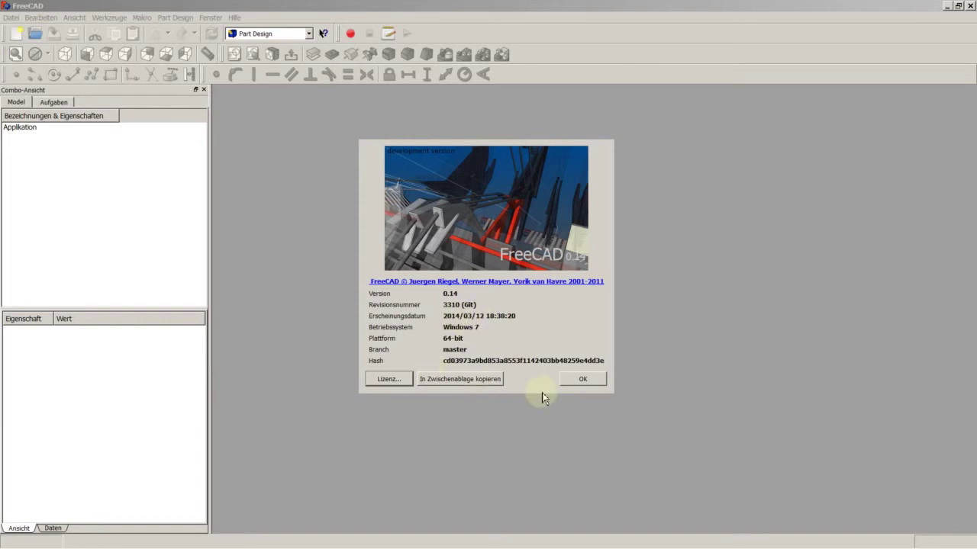
left_click(580, 379)
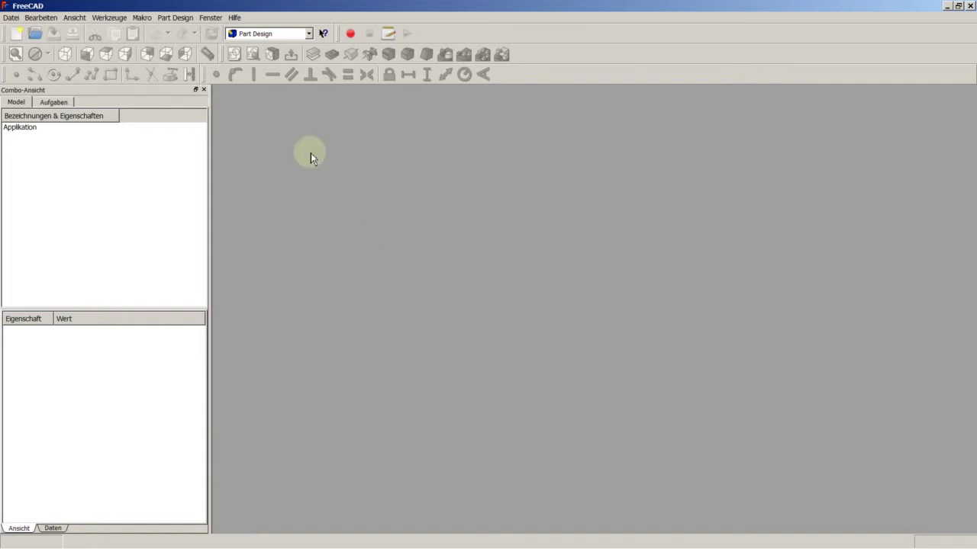
left_click(309, 36)
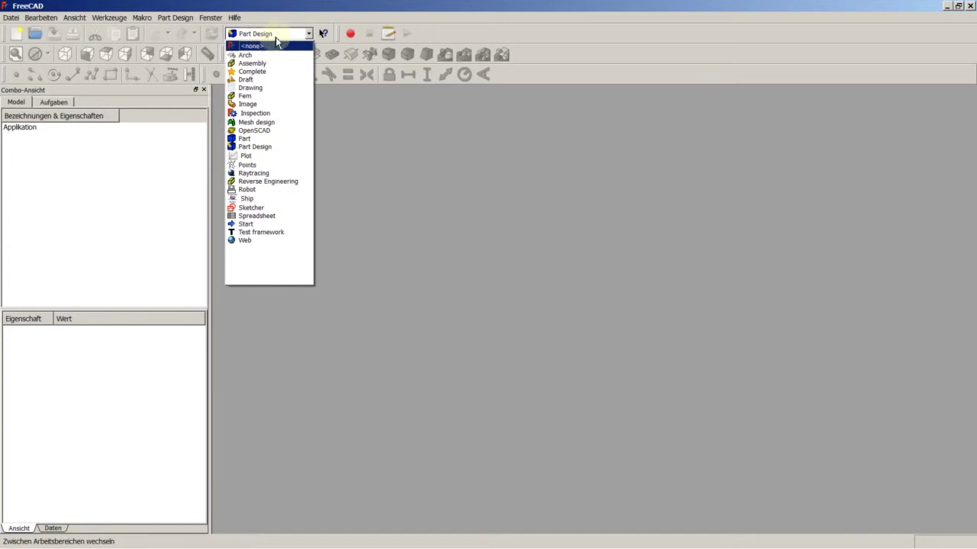
left_click(277, 9)
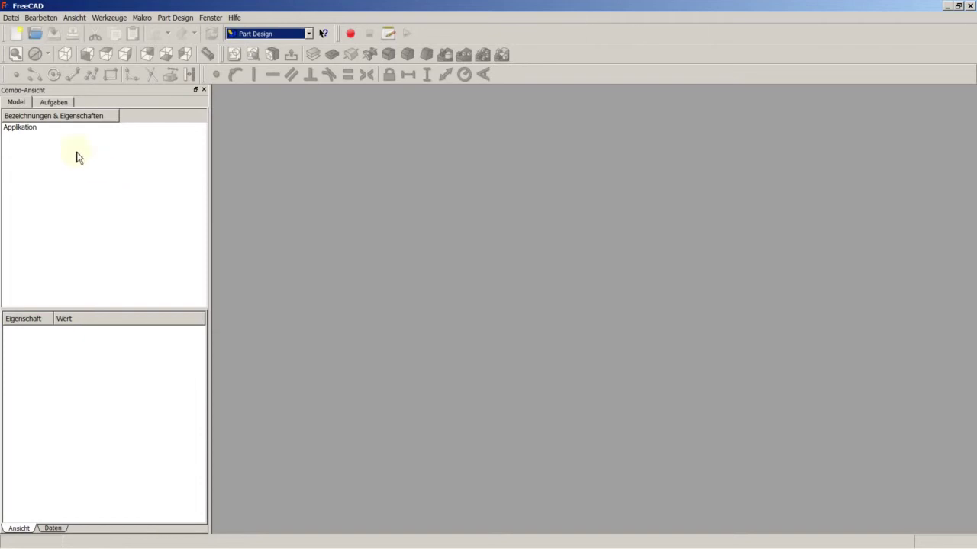
- Open Bearbeiten > Einstellungen to show the Allgemein preferences page
left_click(39, 18)
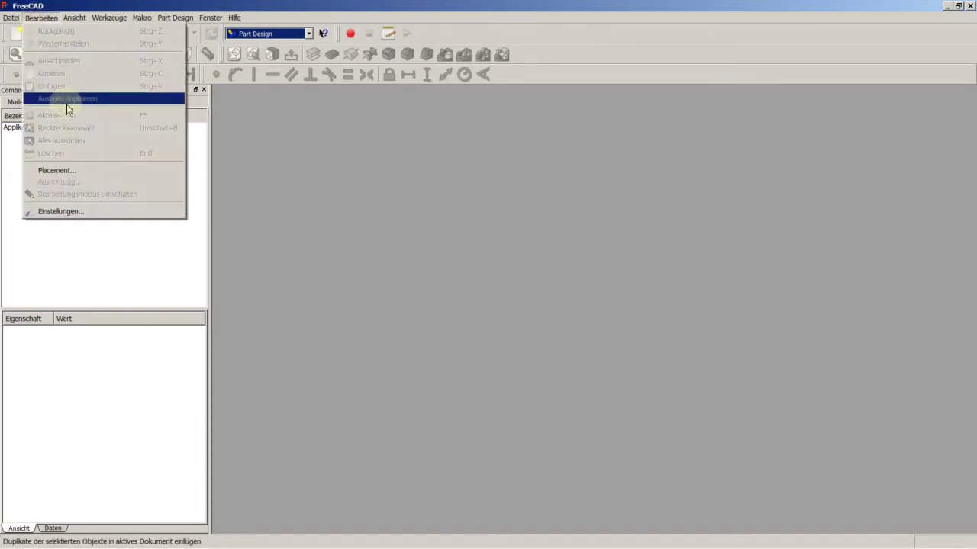
left_click(67, 215)
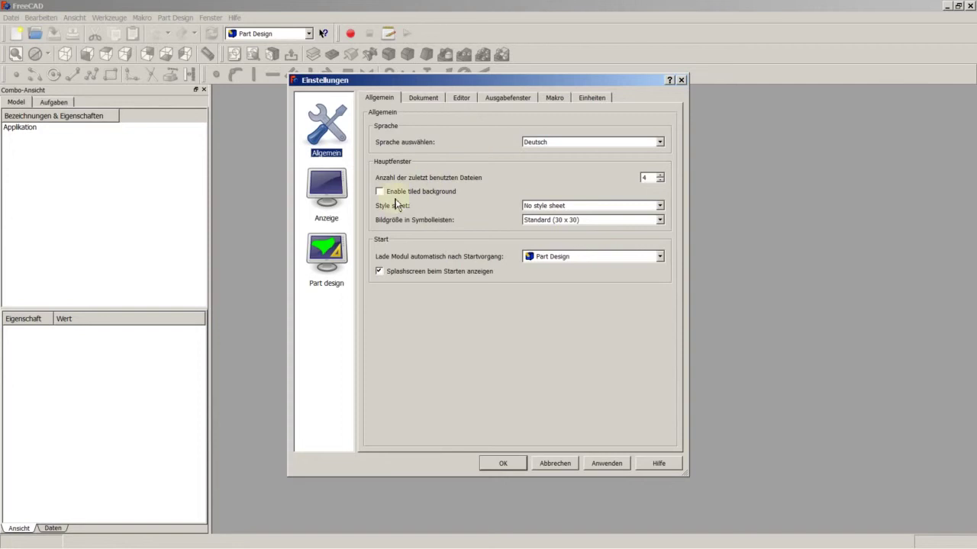
- Review the Anzeige and Sketcher colour preferences, then close the Einstellungen dialog
left_click(340, 197)
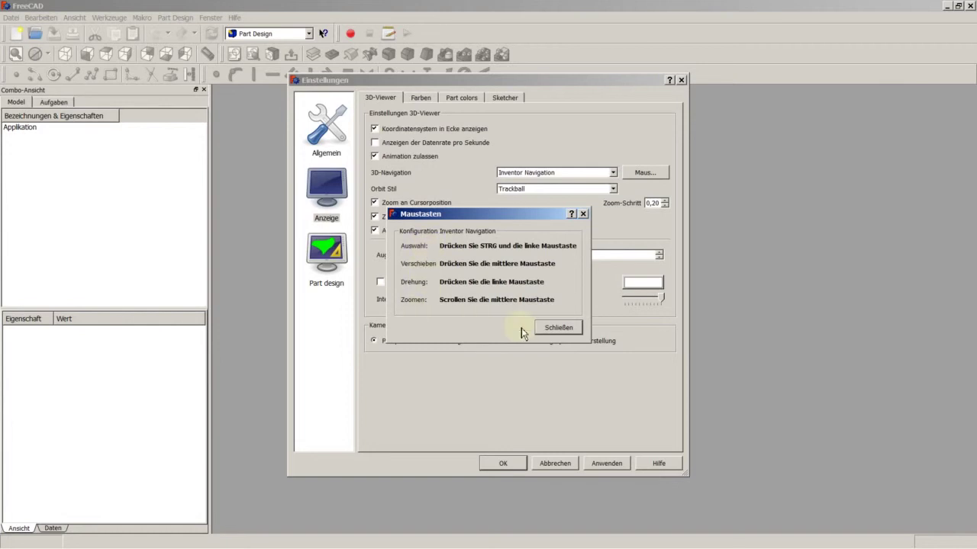
left_click(559, 328)
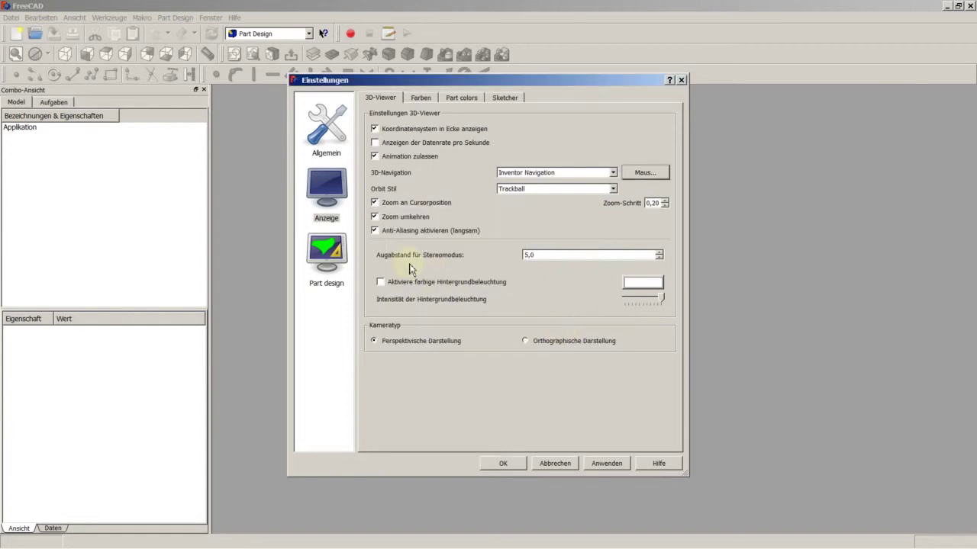
left_click(503, 98)
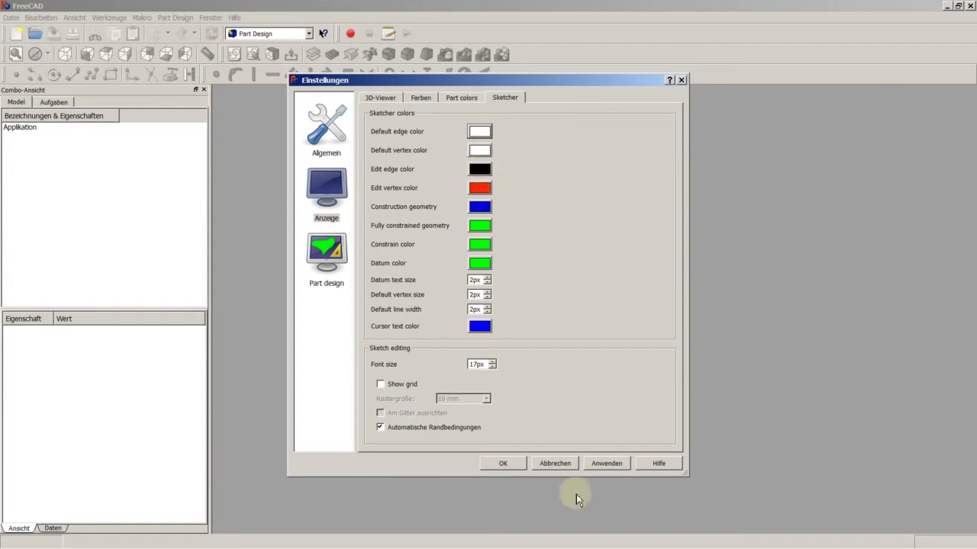
left_click(515, 465)
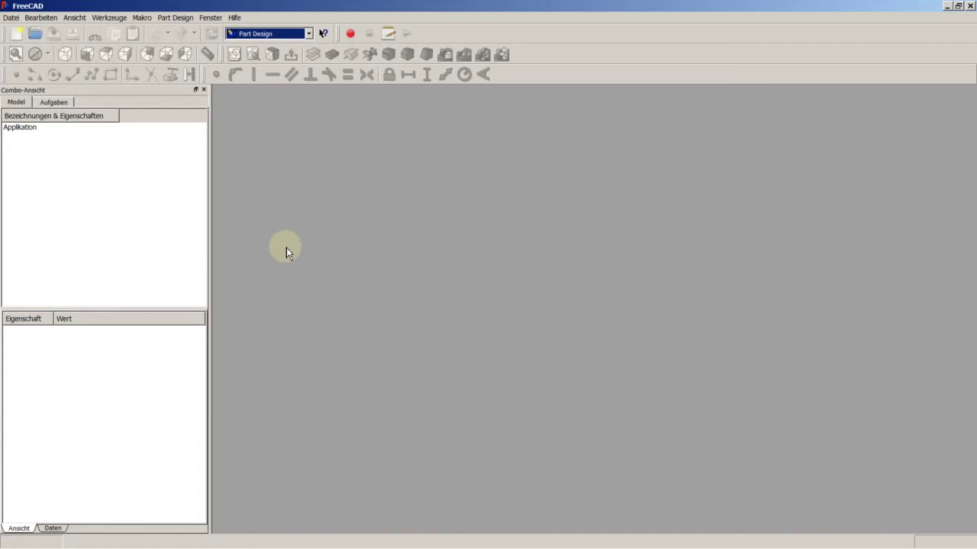
- Reopen T1_Turners_Cube.FCStd from Datei > Letzte Dateien
left_click(15, 18)
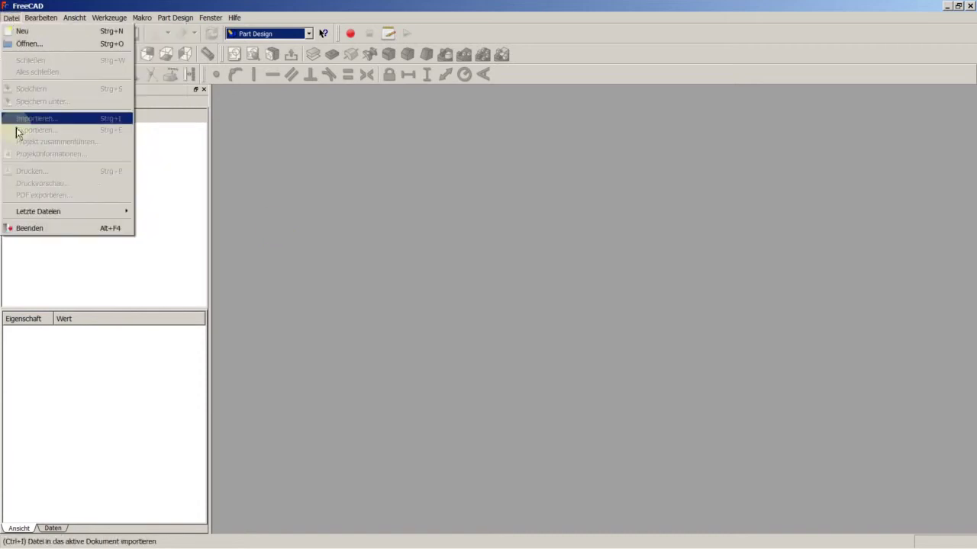
mouse_move(38, 211)
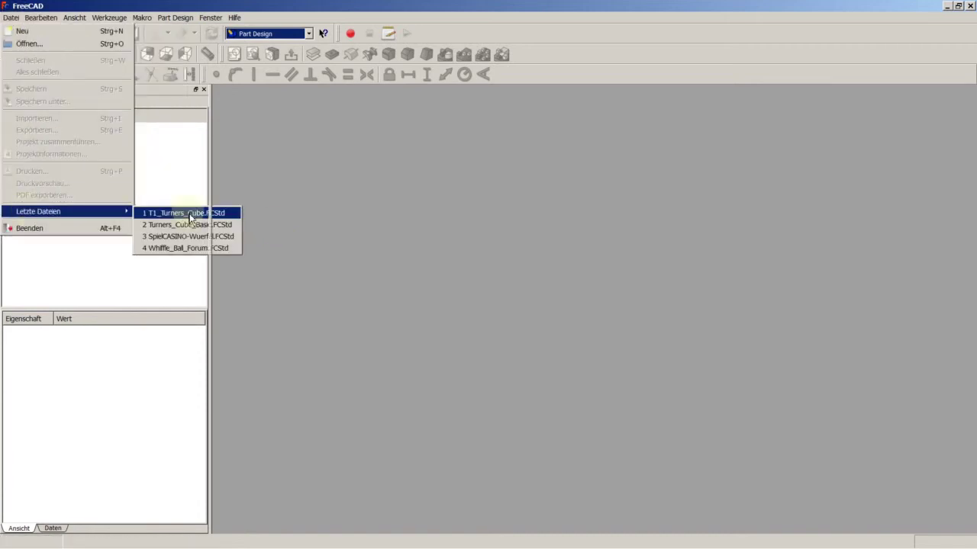
left_click(187, 213)
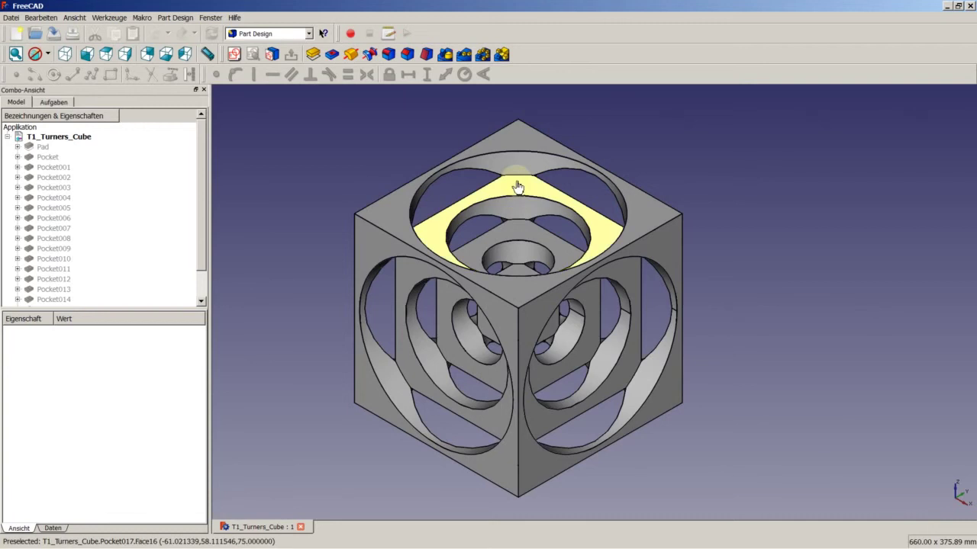
- Select the top pocket's flat ring and the cube's top and left faces, then clear the selection
left_click(518, 187)
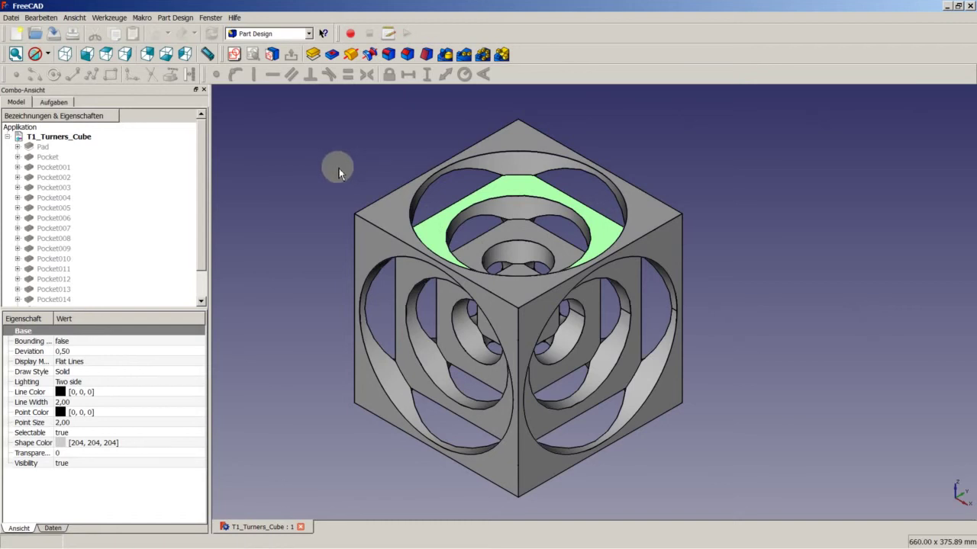
left_click(384, 218)
left_click(376, 252, "ctrl")
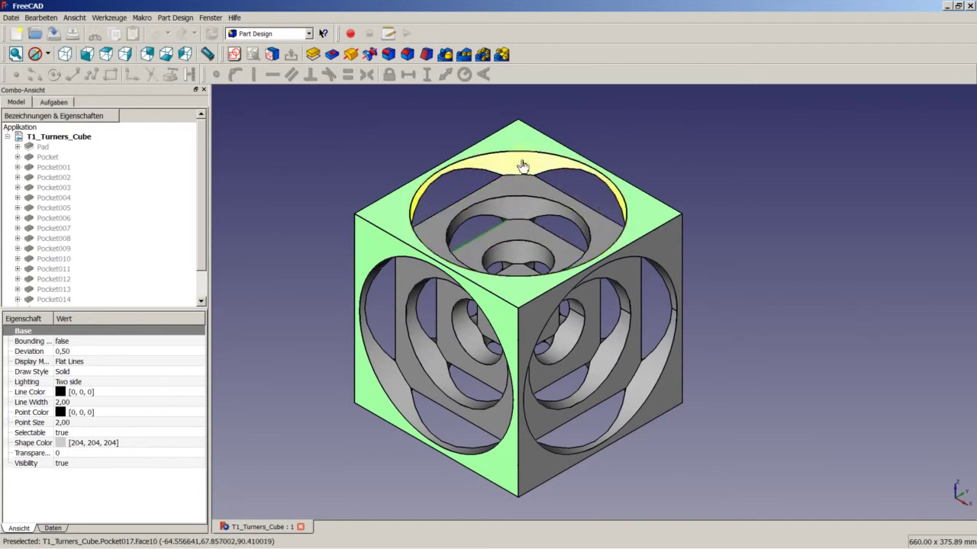
left_click(523, 149, "ctrl")
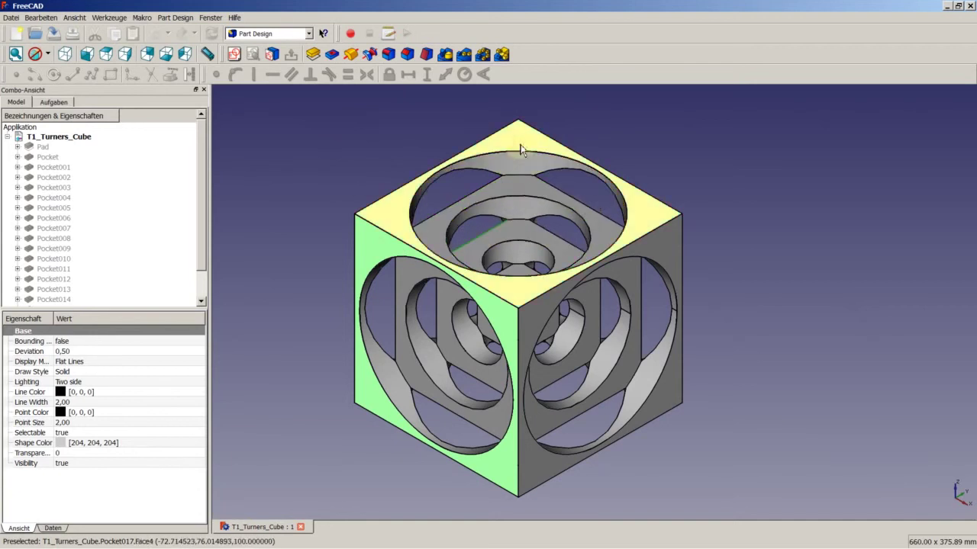
left_click(355, 154)
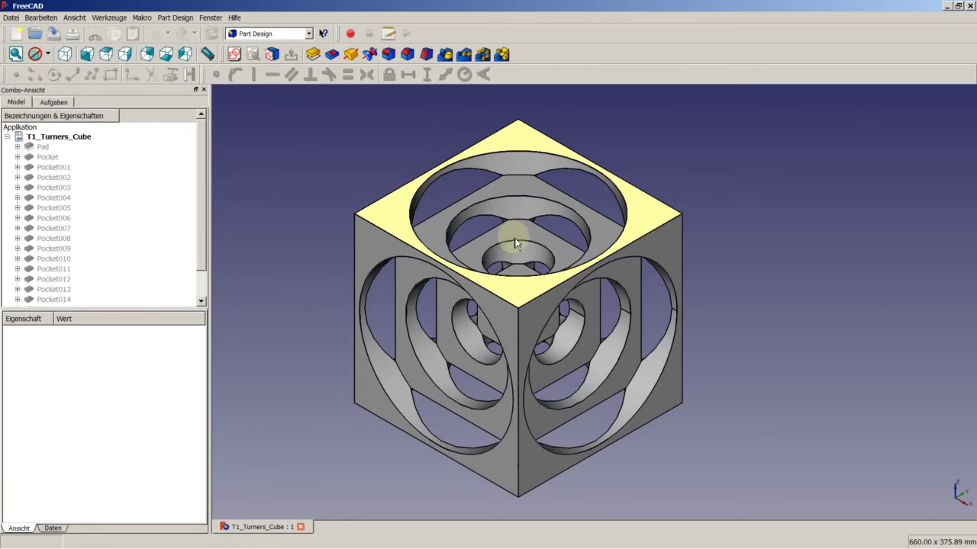
- Zoom and orbit around the cube, then snap it to the isometric view
scroll(515, 243, "up", 3)
scroll(515, 243, "up", 2)
scroll(515, 242, "down", 5)
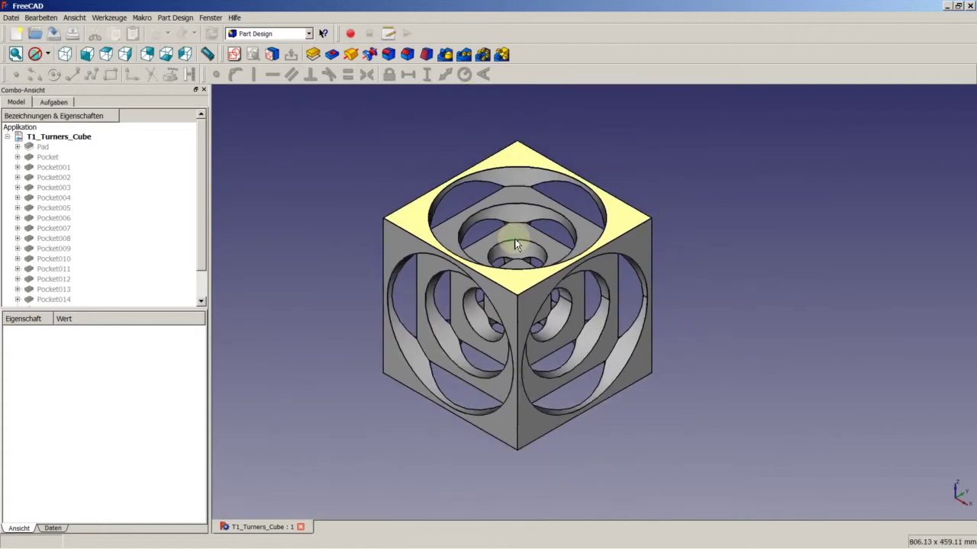
scroll(519, 250, "up", 1)
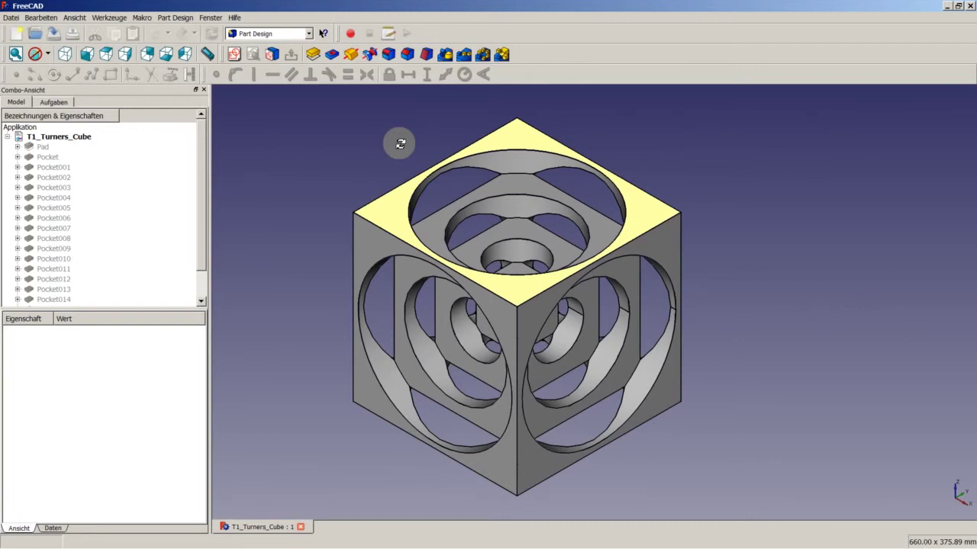
mouse_move(401, 144)
middle_mouse_down()
mouse_move(388, 178)
mouse_move(443, 175)
mouse_move(496, 201)
mouse_move(436, 186)
mouse_move(384, 148)
mouse_move(382, 186)
mouse_move(451, 196)
middle_mouse_up()
key("0")
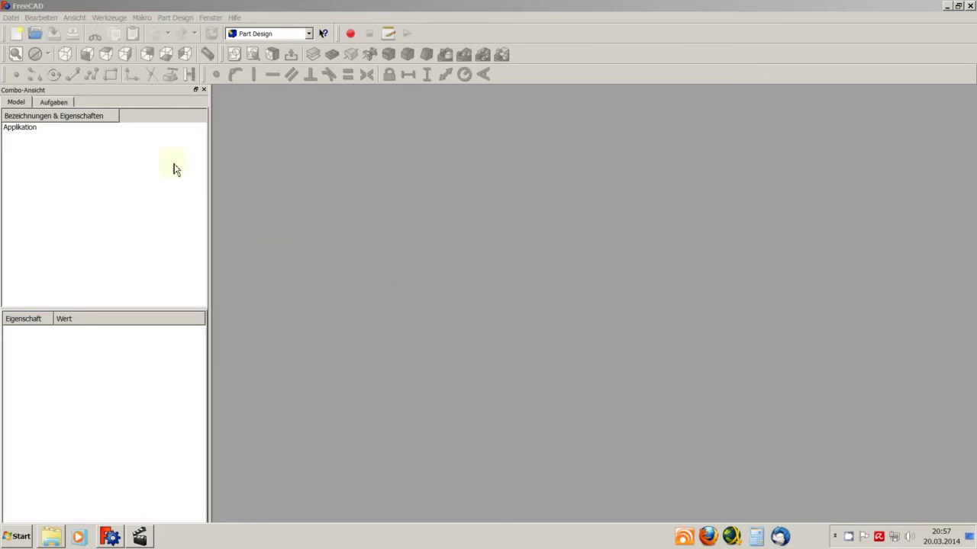
- Create a new empty Unnamed document from the toolbar
left_click(16, 34)
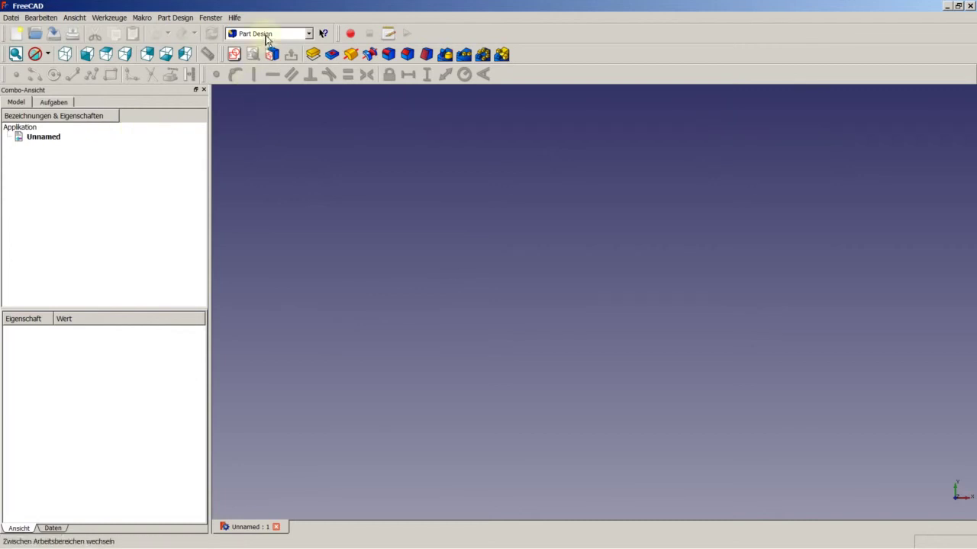
- Create a new sketch placed on the XY-Ebene plane
left_click(234, 55)
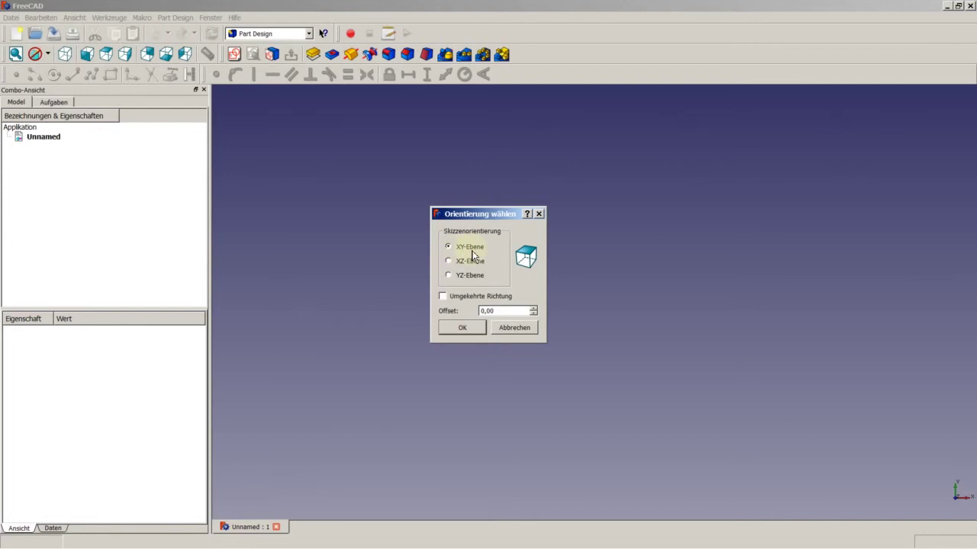
left_click(465, 333)
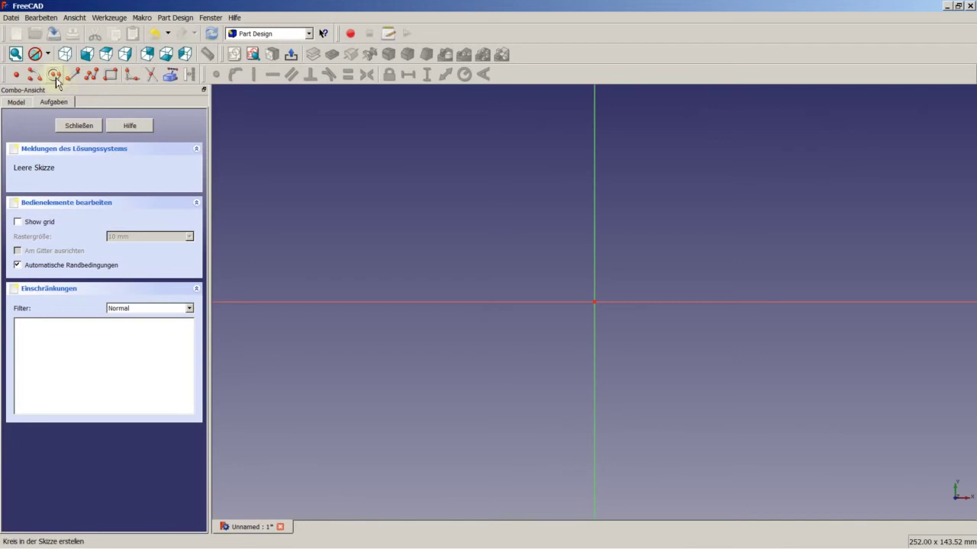
- Draw a rectangle from above-left of the origin to below-right of it
left_click(112, 77)
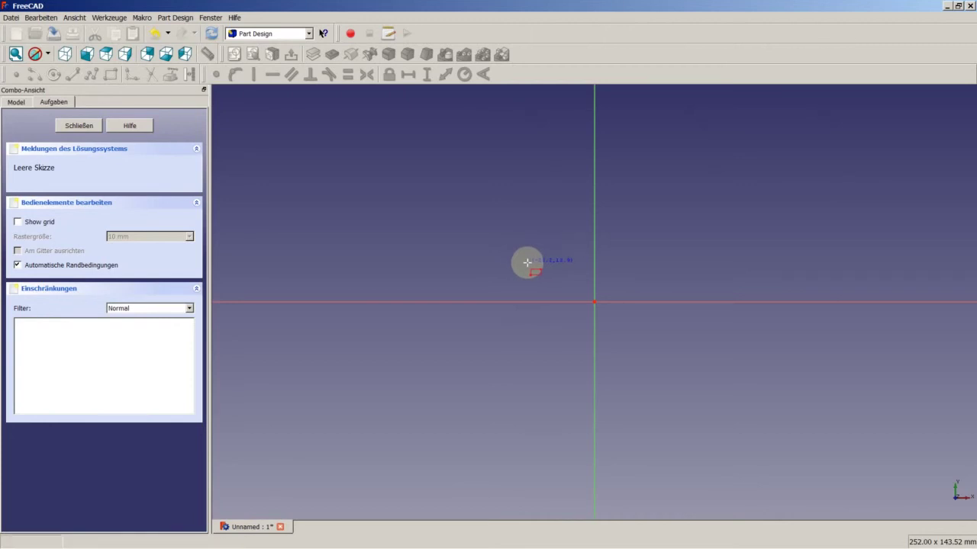
left_click(530, 264)
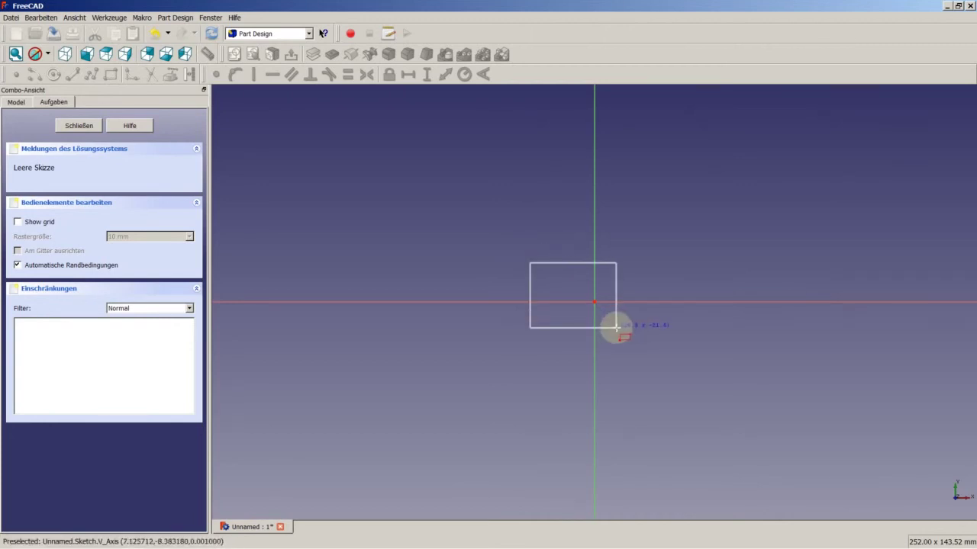
left_click(666, 356)
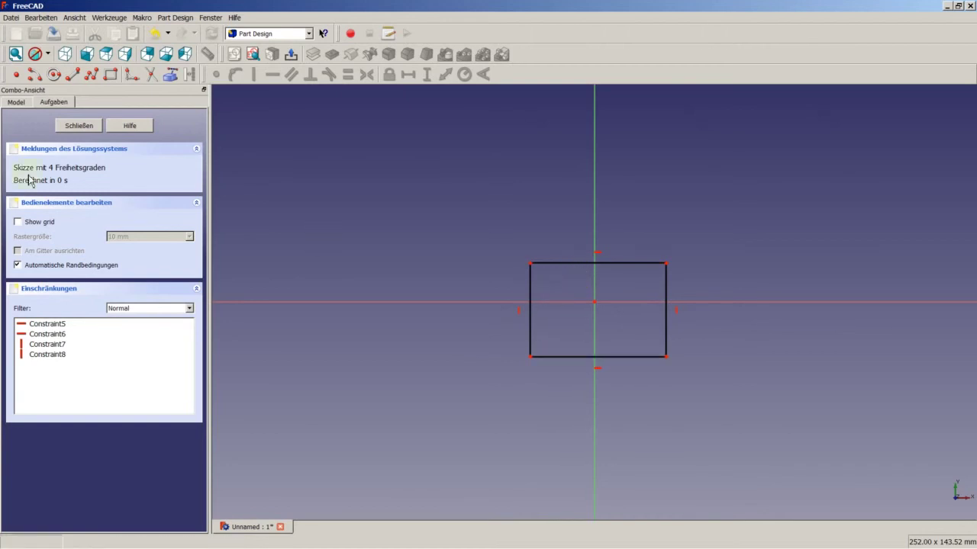
- Nudge the left edge, then make the top corners symmetric about the vertical axis
left_click(531, 289)
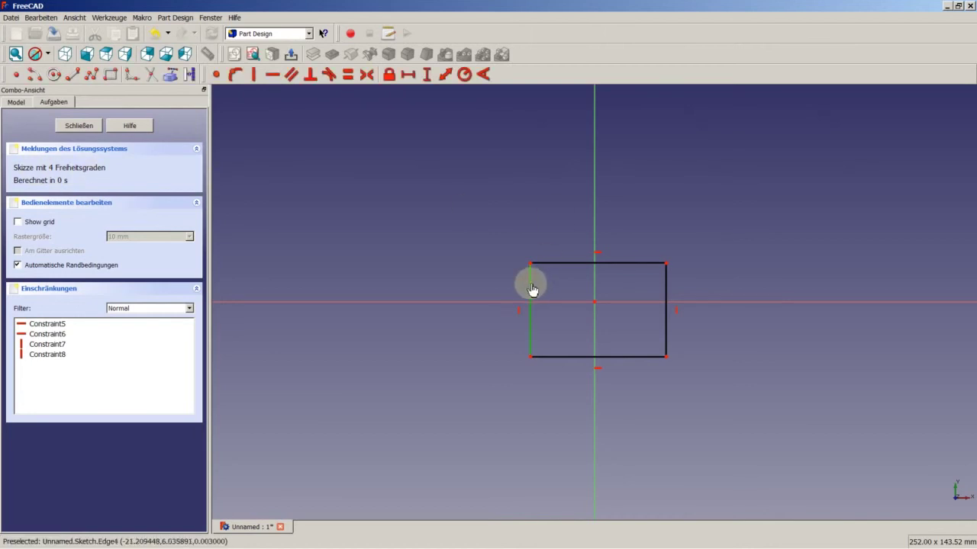
mouse_move(532, 288)
left_mouse_down()
mouse_move(521, 286)
mouse_move(547, 289)
mouse_move(523, 291)
mouse_move(539, 297)
left_mouse_up()
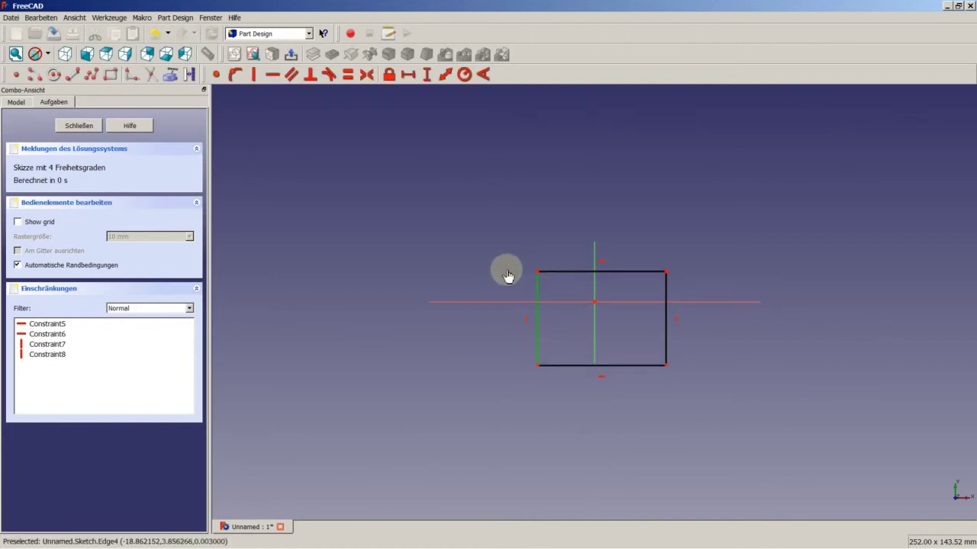
left_click(509, 276)
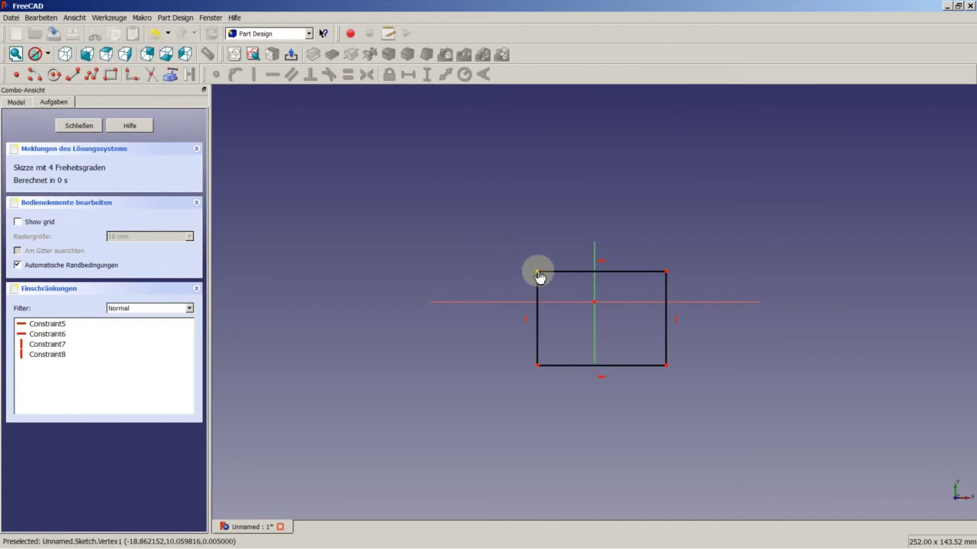
left_click(538, 275)
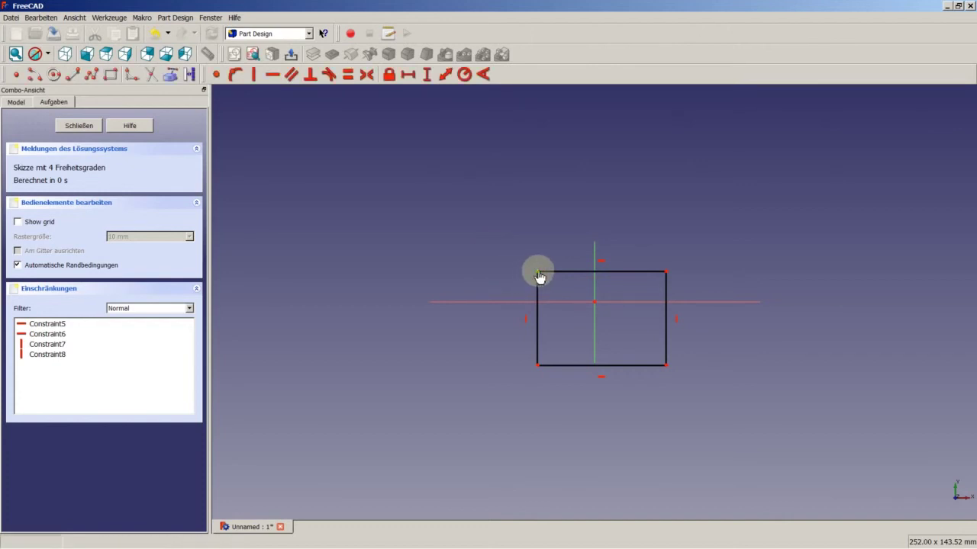
left_click(666, 272)
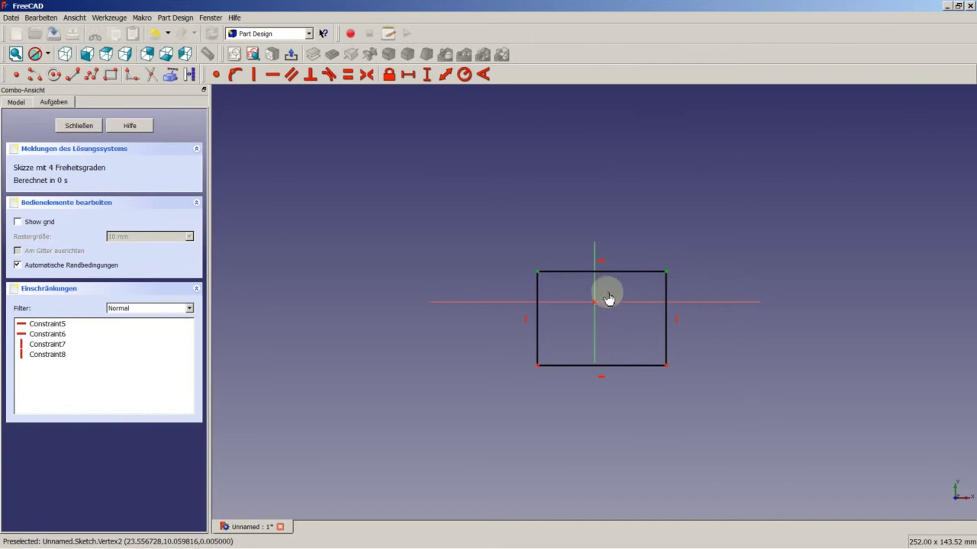
left_click(597, 292)
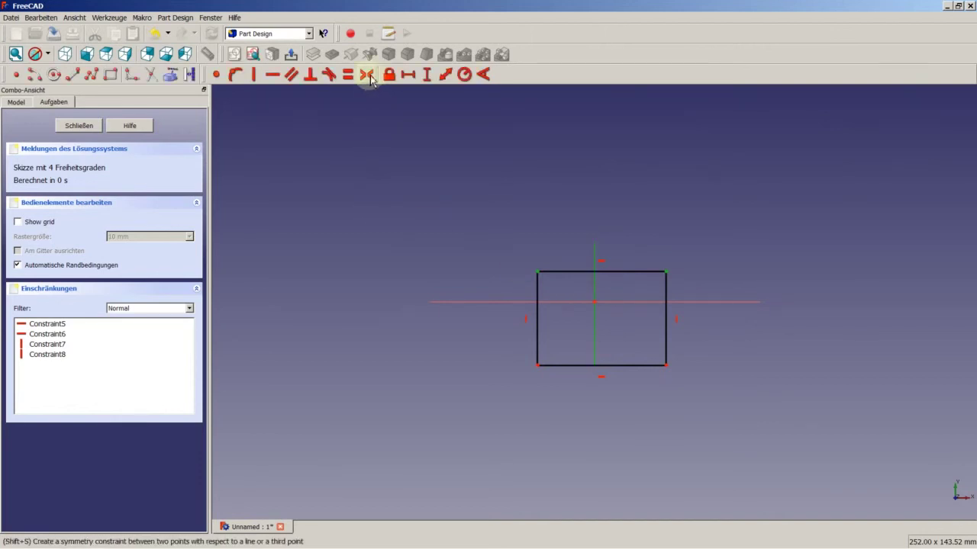
left_click(370, 78)
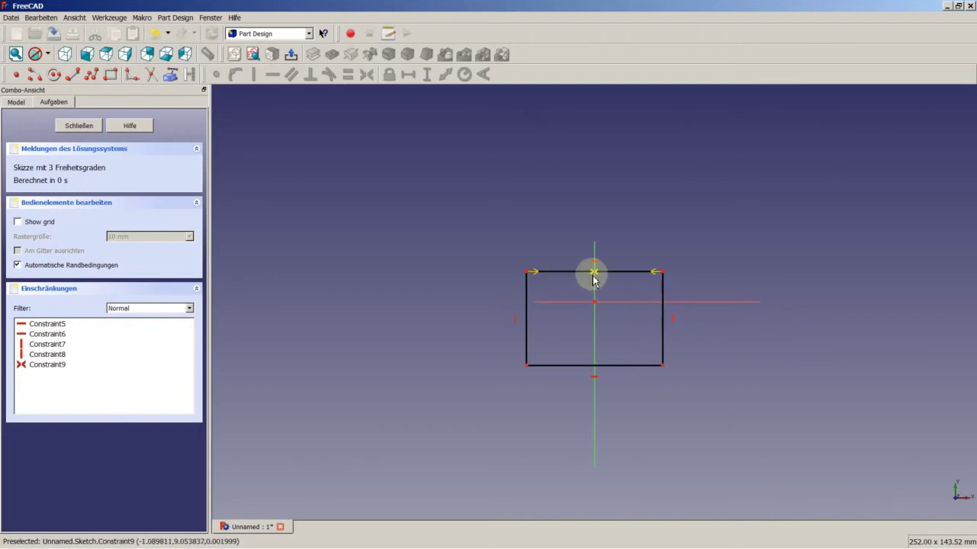
- Select the top-right corner, the horizontal axis and the bottom-right corner
left_click(663, 272)
left_click(650, 302)
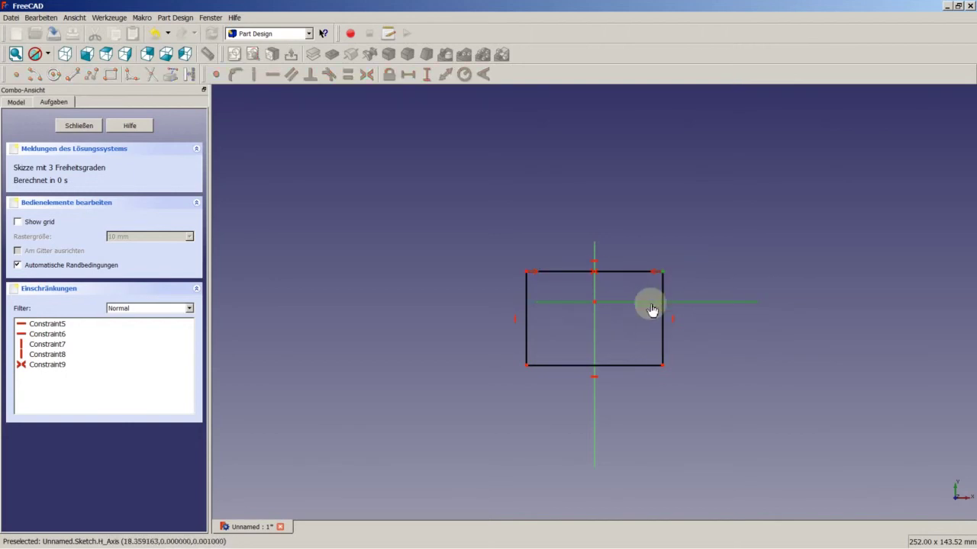
left_click(663, 366)
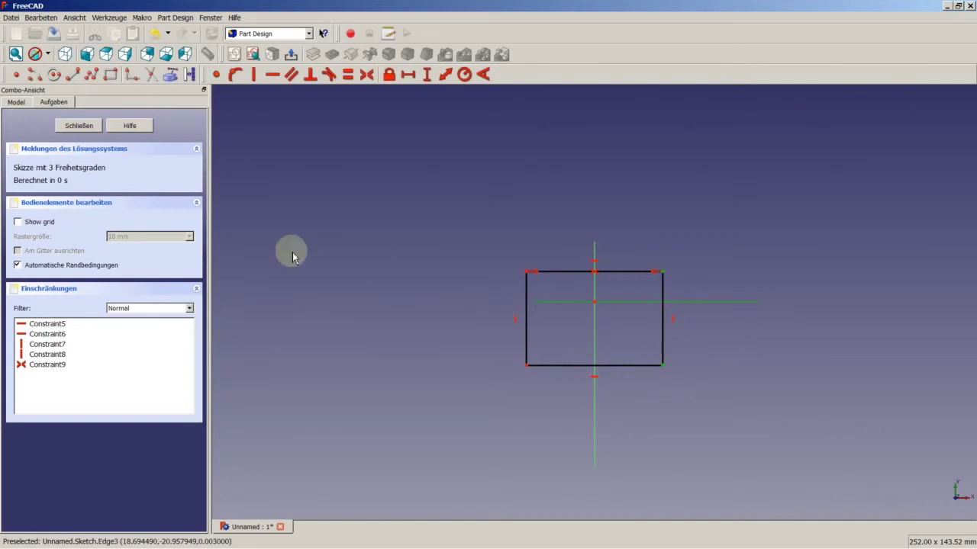
- Add horizontal-axis symmetry, equal top and right edges, and a 40.259 mm right-edge height
left_click(371, 77)
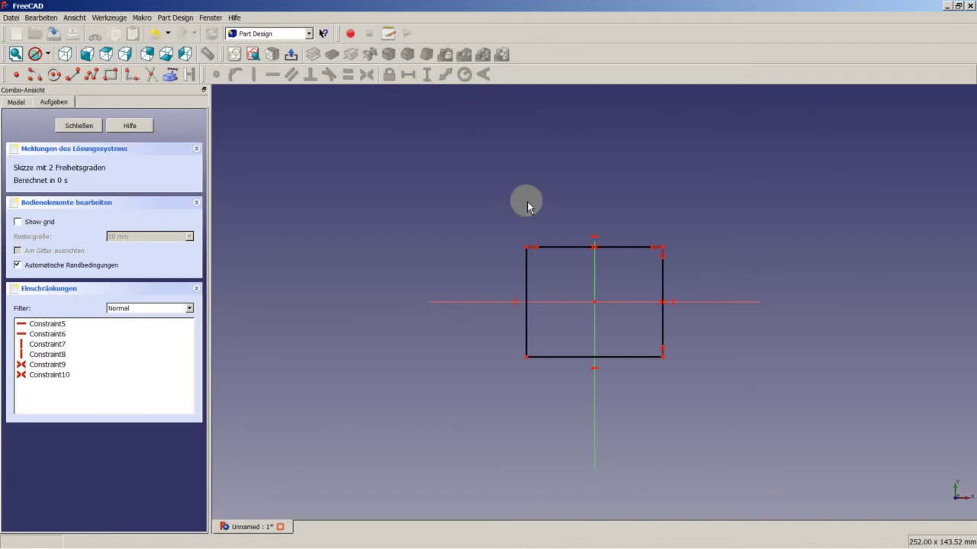
left_click(638, 252)
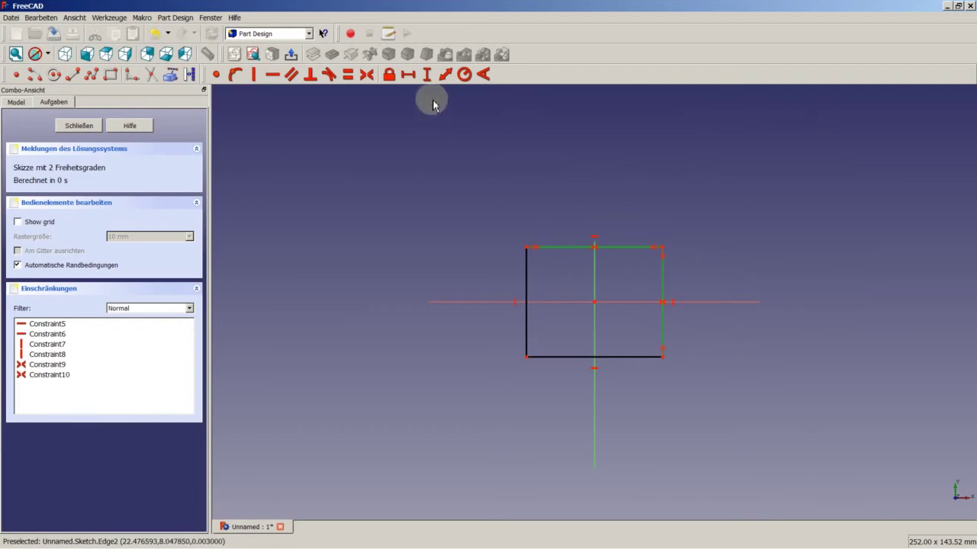
left_click(349, 79)
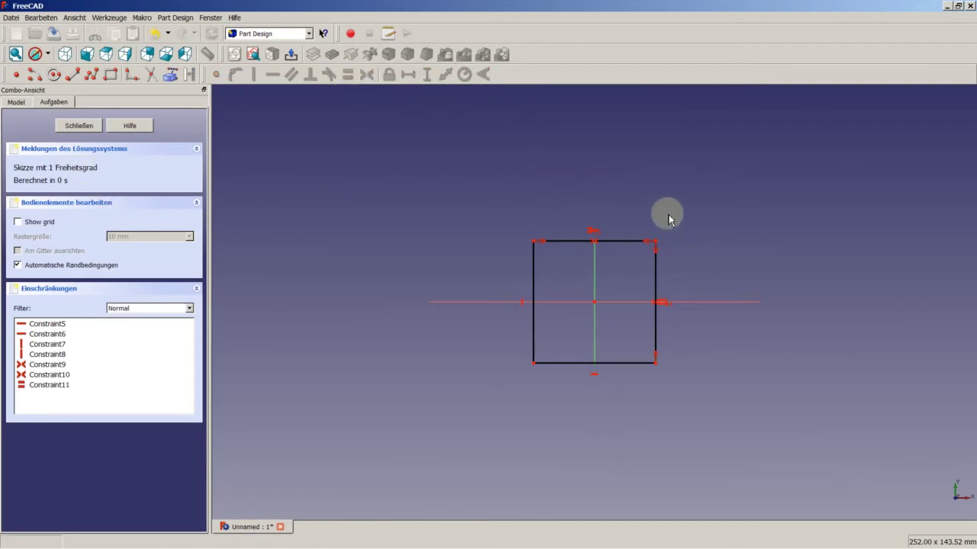
left_click(660, 277)
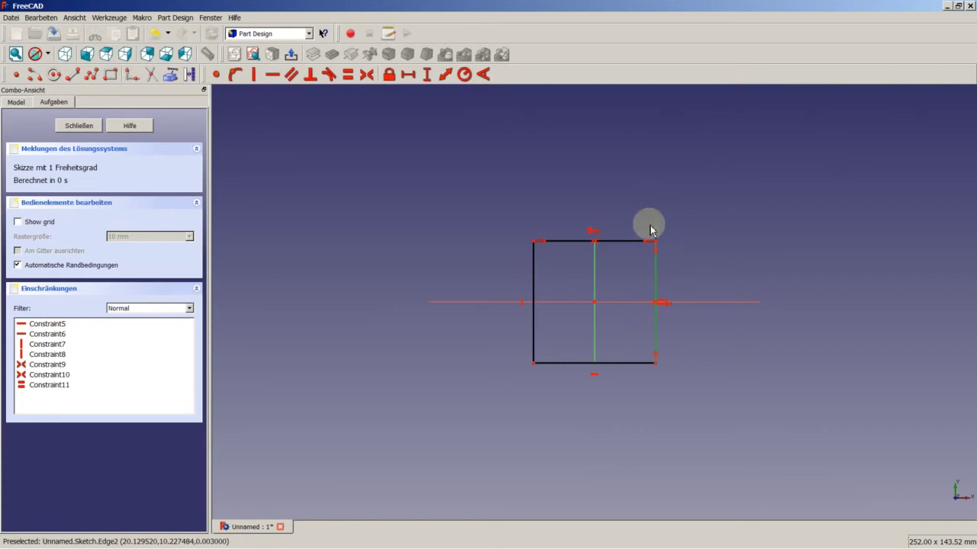
left_click(428, 79)
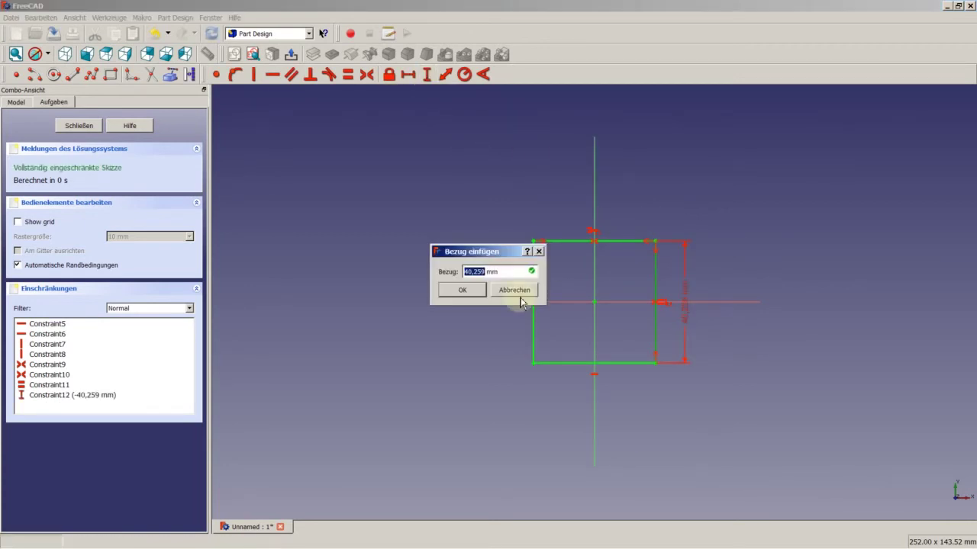
- Give the square a 200 mm side, fit it in view, list all constraints, and close the sketch
type("200")
left_click(476, 291)
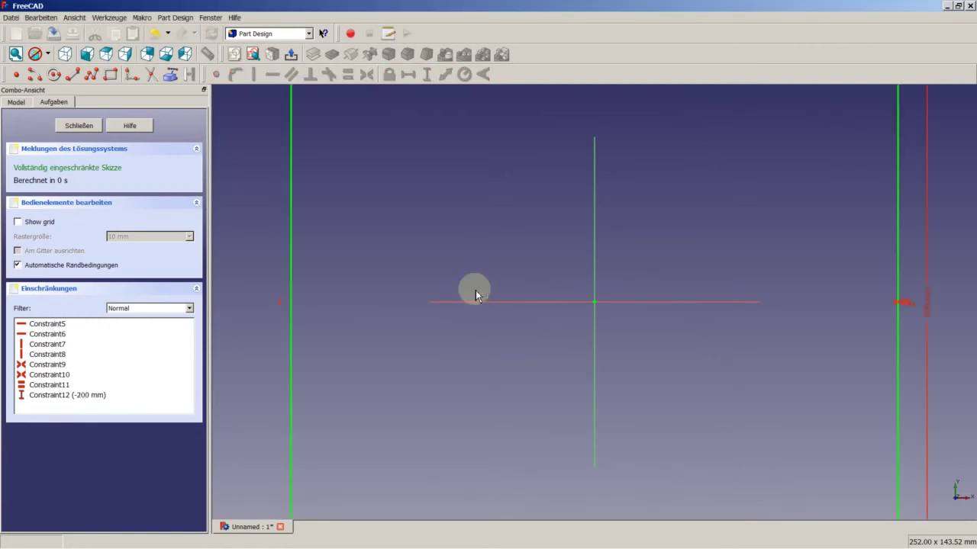
right_click(251, 218)
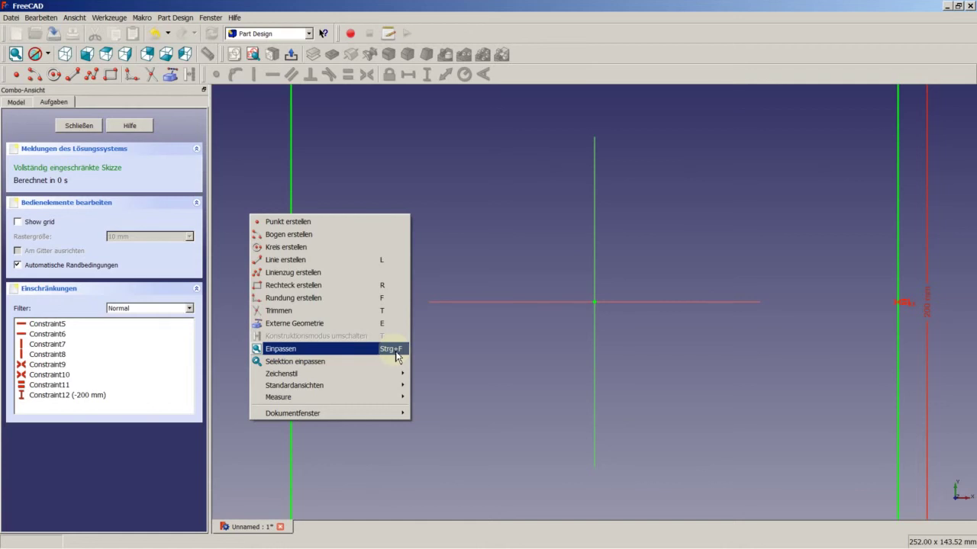
left_click(396, 352)
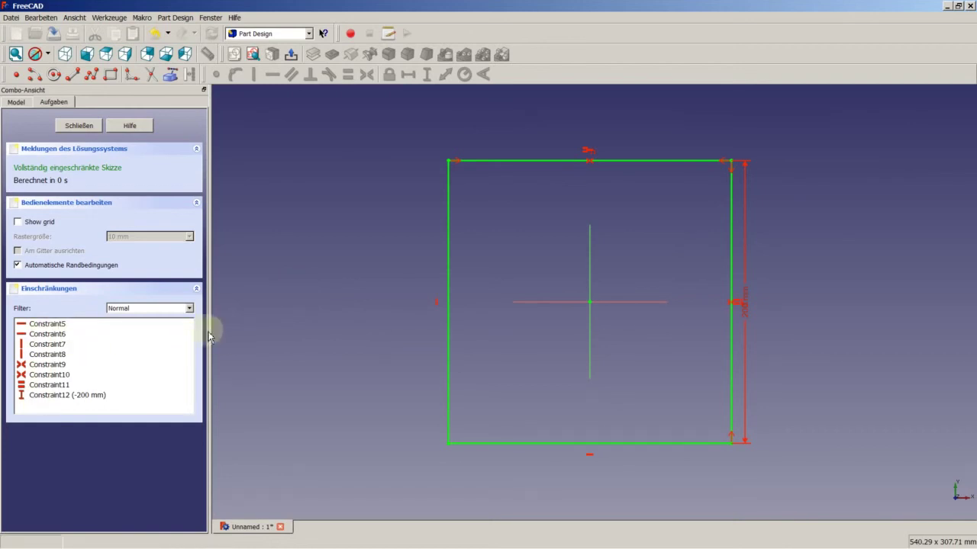
left_click(190, 310)
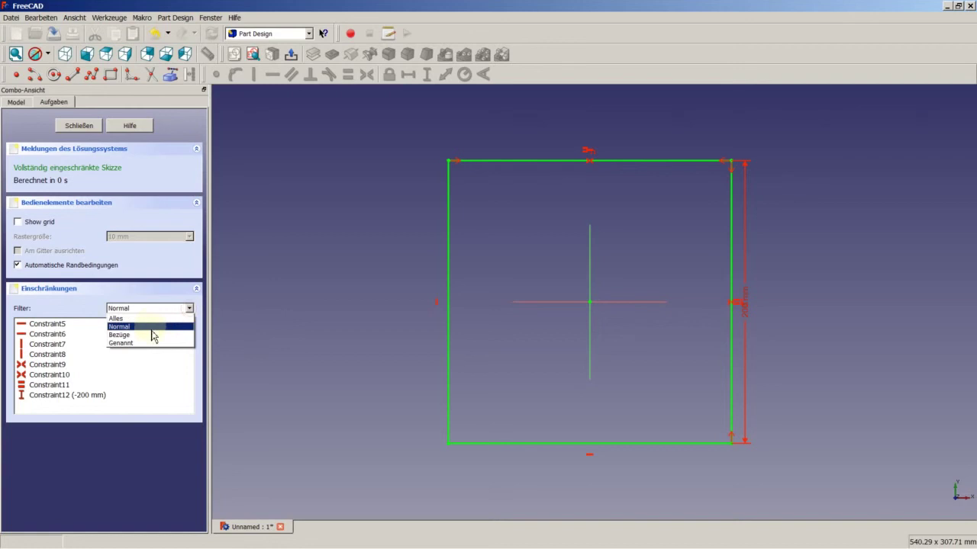
left_click(122, 318)
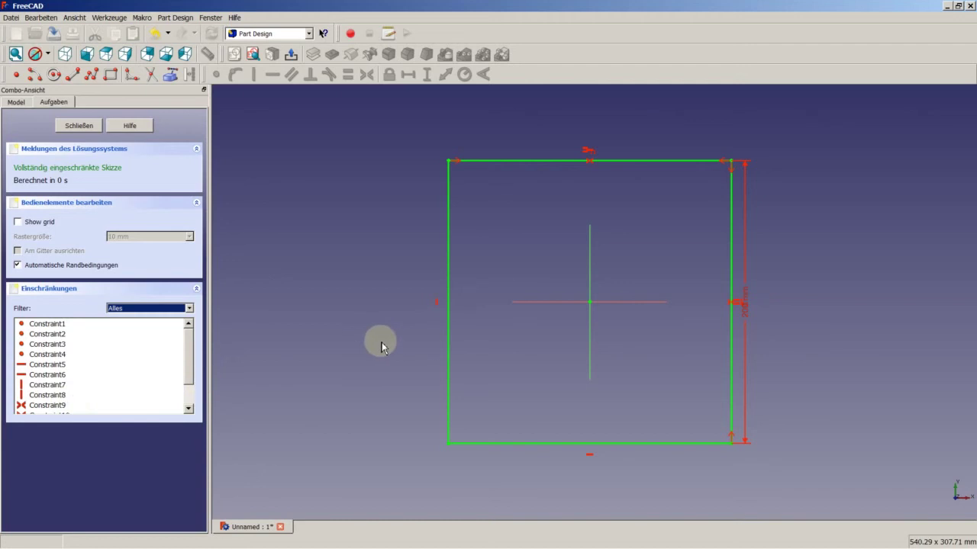
left_click(79, 125)
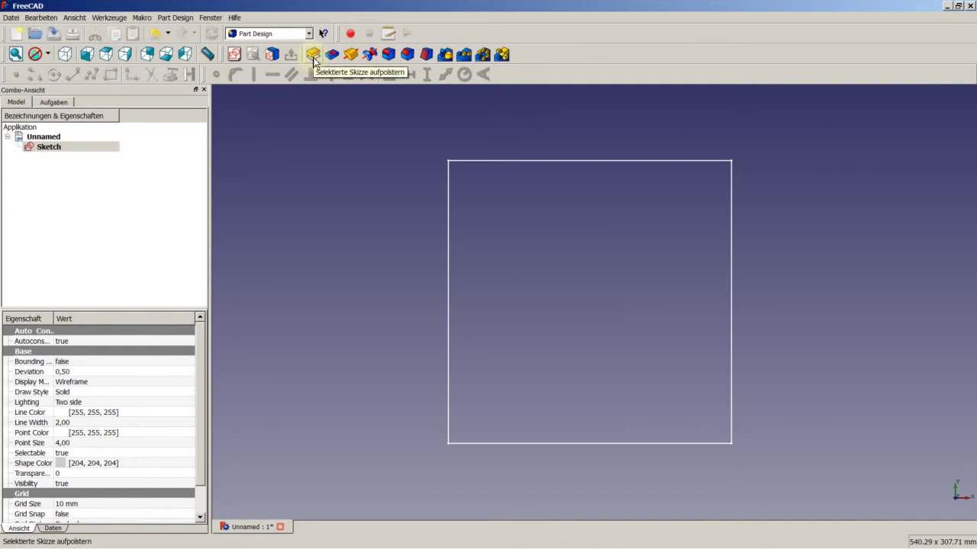
- Pad the square sketch 200 mm symmetric to its plane into a solid cube
left_click(314, 57)
type("200")
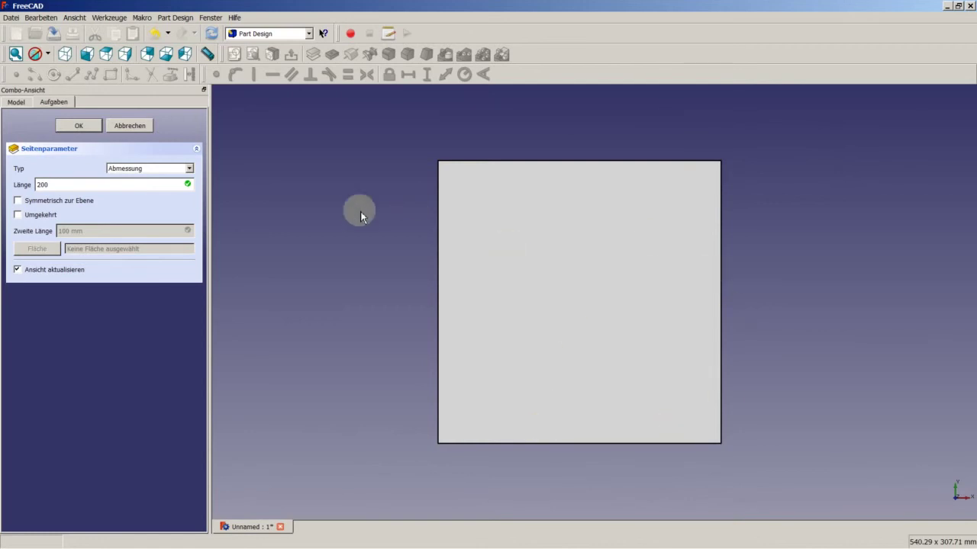
left_click(26, 202)
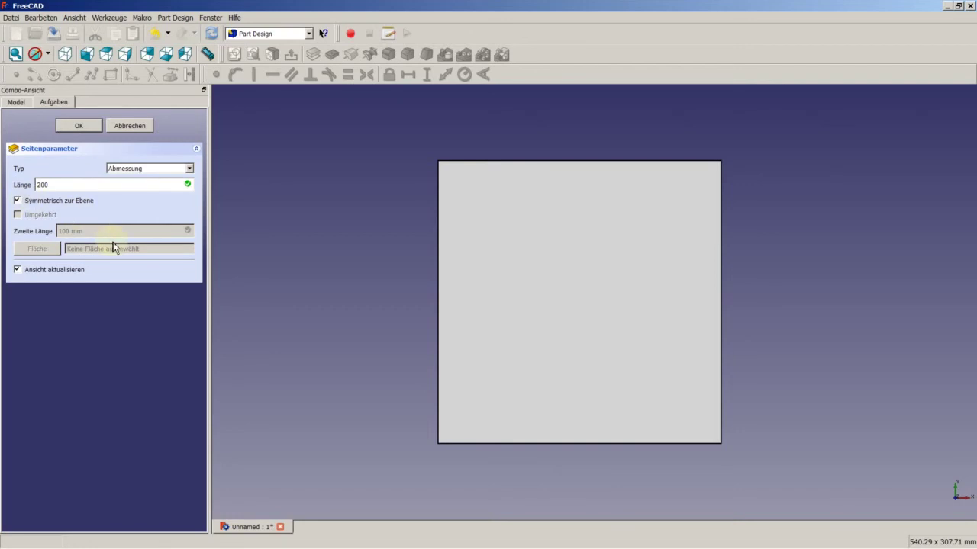
left_click(78, 126)
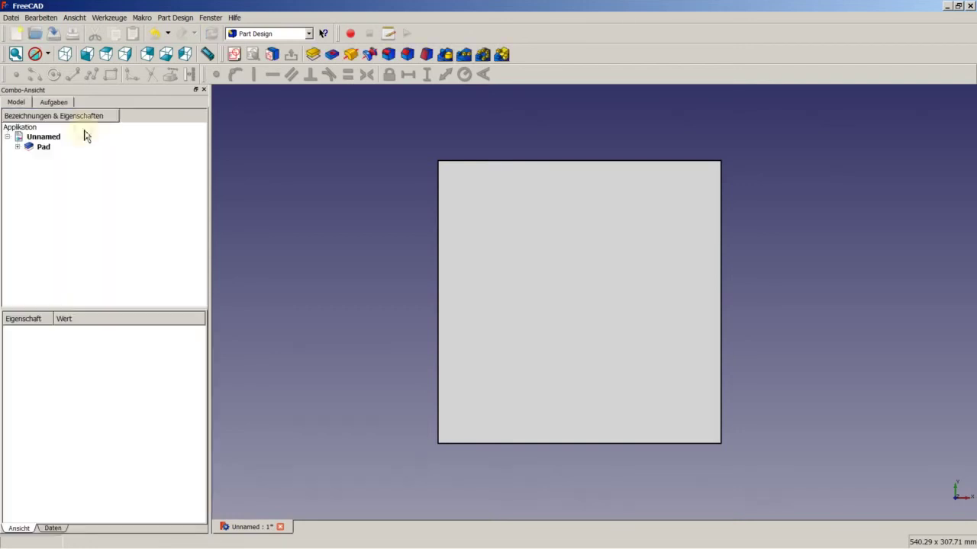
mouse_move(446, 223)
middle_mouse_down()
mouse_move(537, 222)
mouse_move(578, 266)
mouse_move(551, 222)
mouse_move(542, 227)
mouse_move(562, 234)
mouse_move(554, 227)
middle_mouse_up()
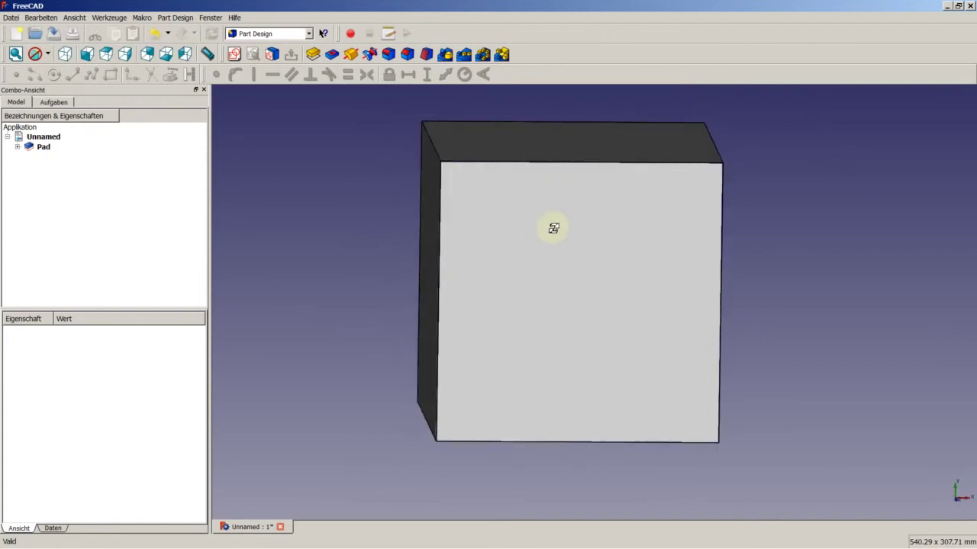
- View the fitted isometric cube as wireframe with a clipping plane, orbiting around it
left_click(65, 58)
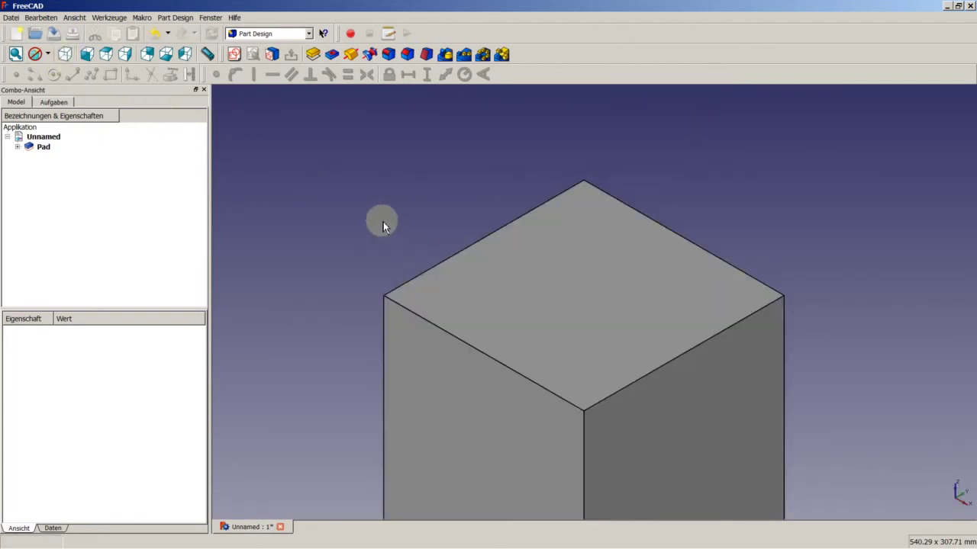
right_click(383, 221)
mouse_move(415, 249)
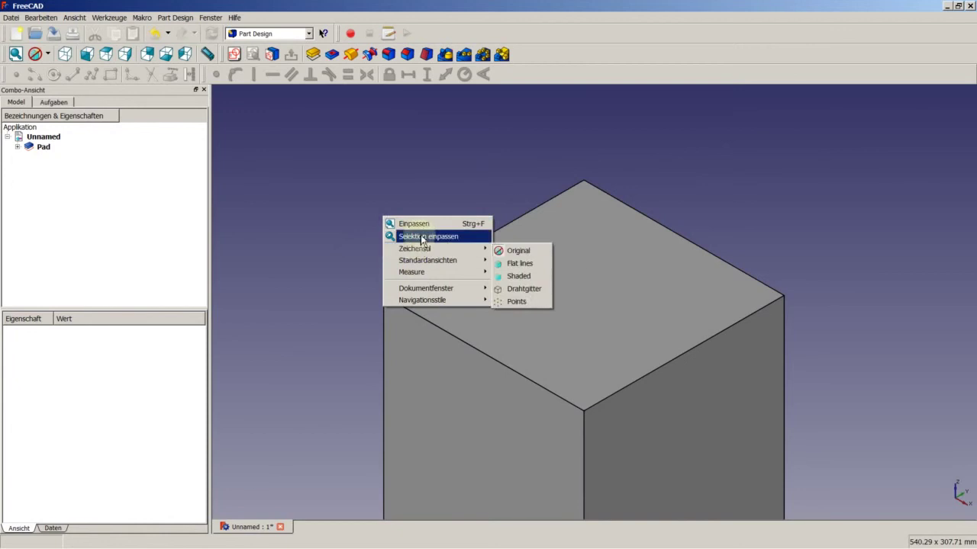
left_click(416, 223)
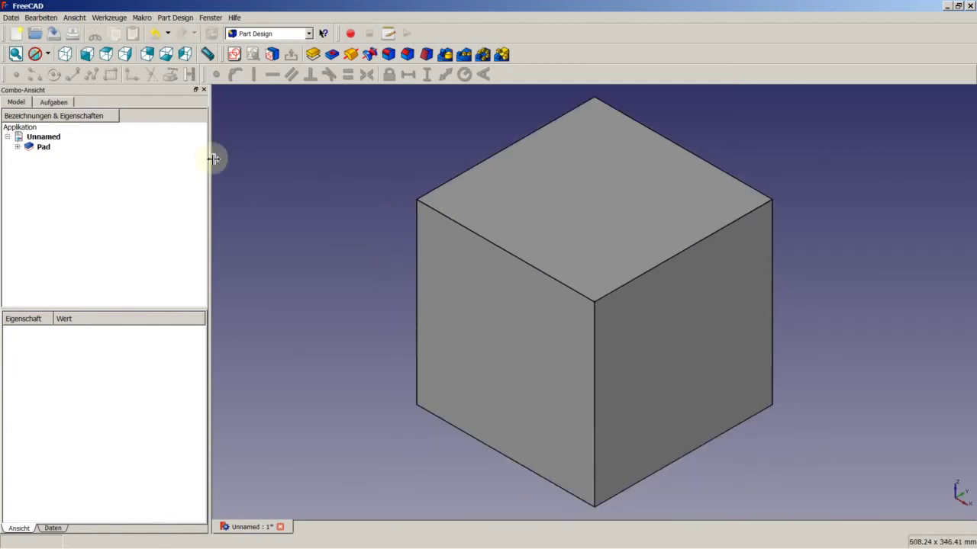
left_click(49, 55)
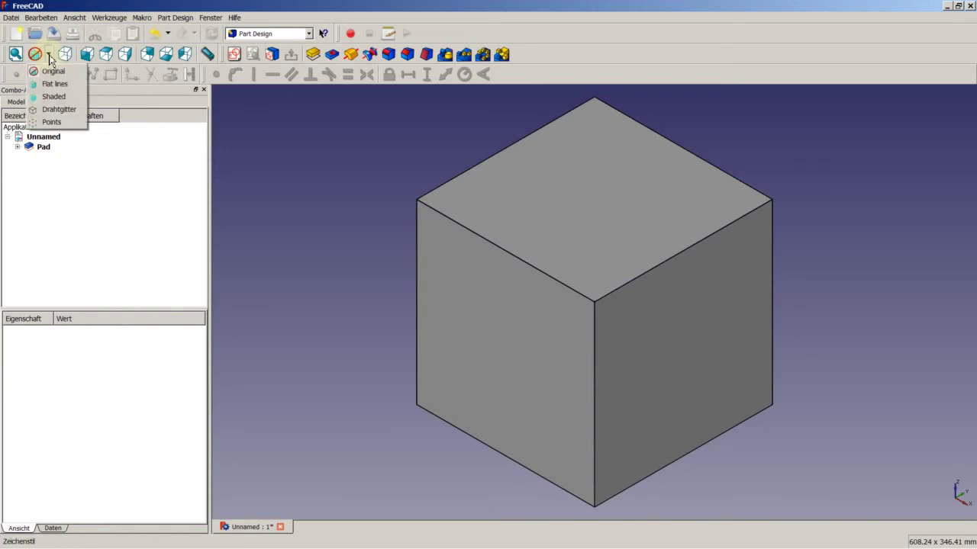
left_click(53, 109)
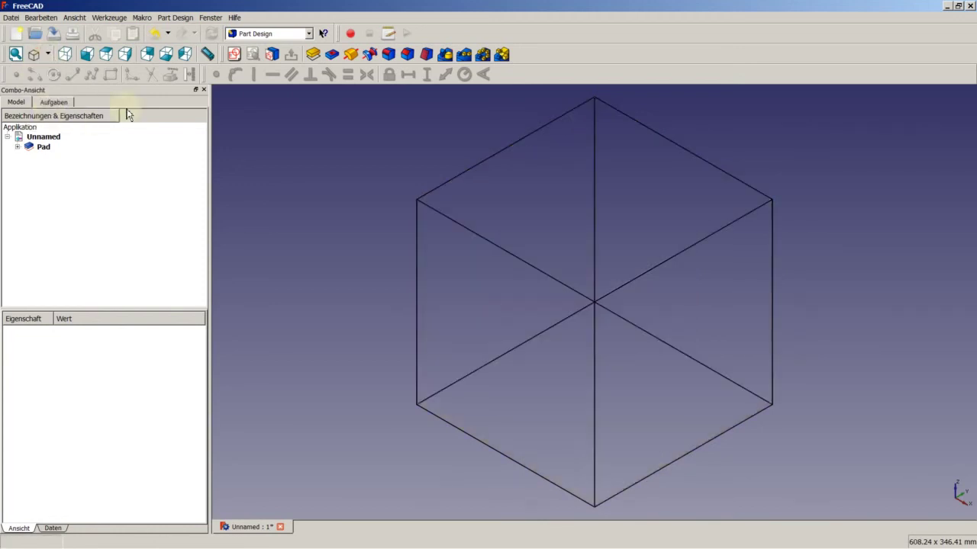
left_click(74, 17)
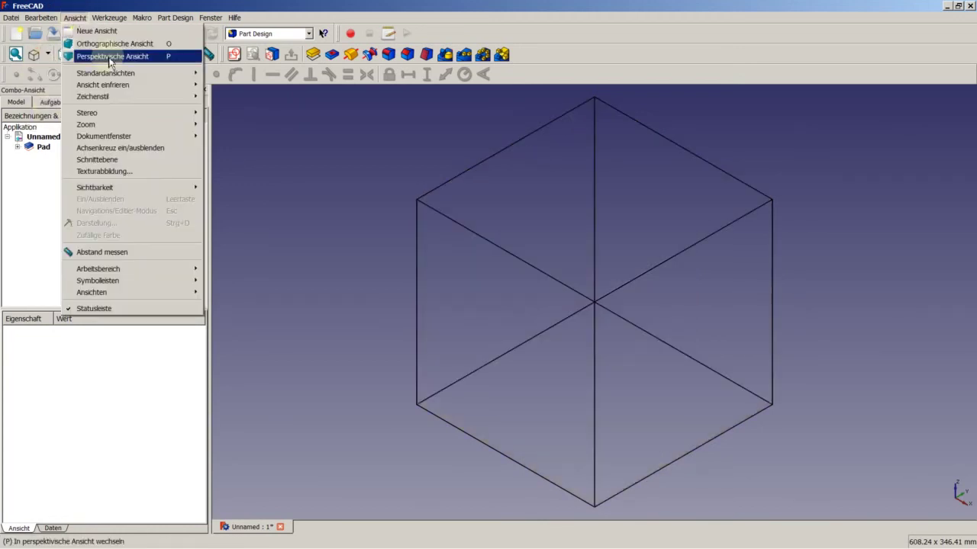
left_click(111, 159)
left_click_drag(347, 242, 383, 239)
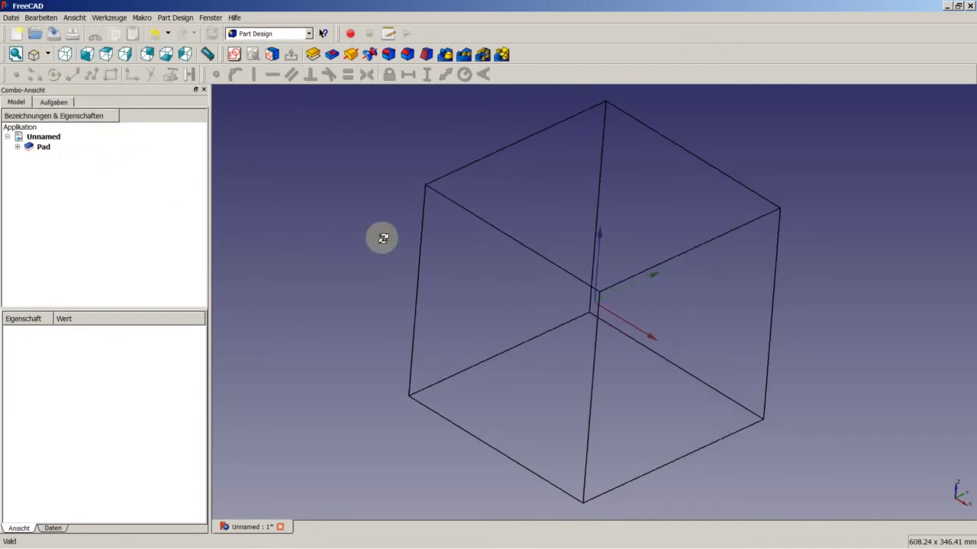
middle_click_drag(383, 239, 417, 233)
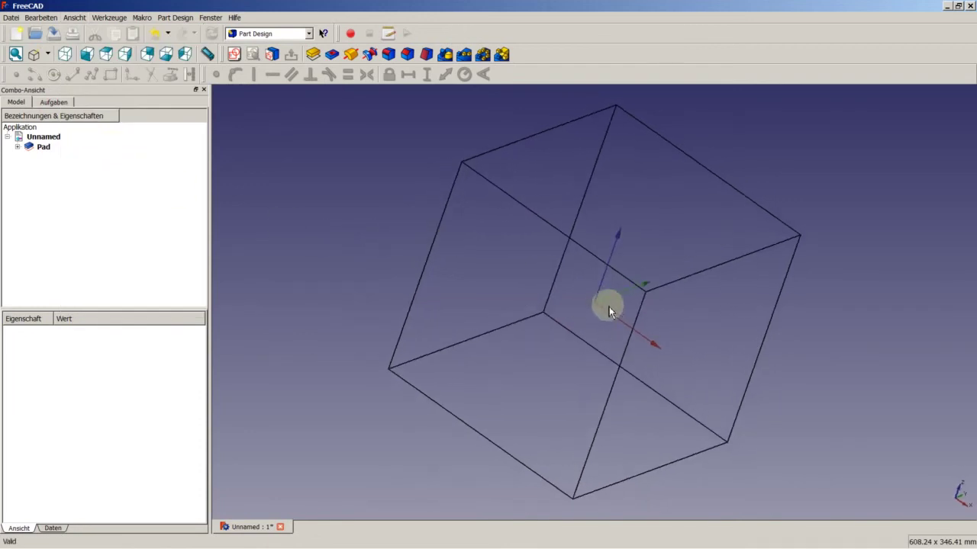
mouse_move(609, 306)
middle_mouse_down()
mouse_move(654, 255)
mouse_move(664, 303)
mouse_move(617, 294)
mouse_move(638, 286)
middle_mouse_up()
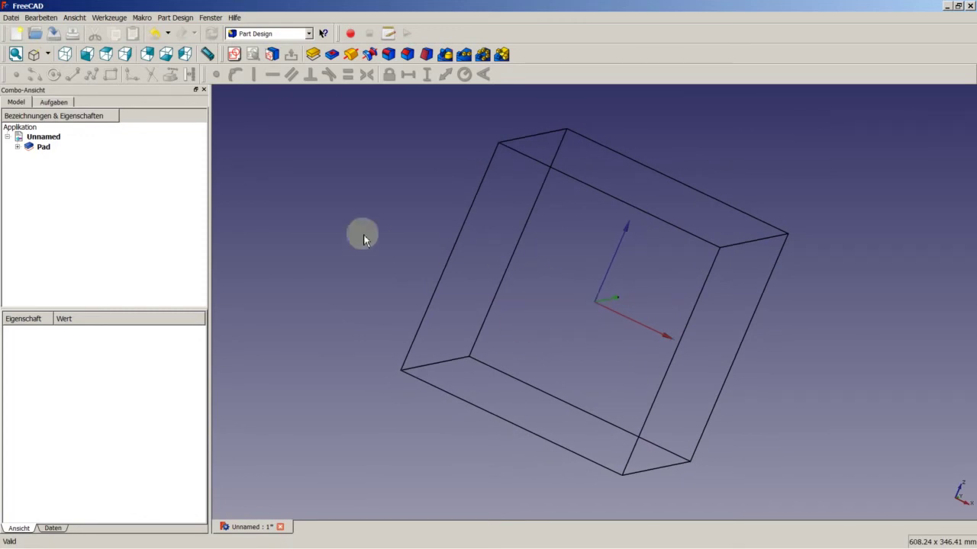
- Return the cube to the shaded 'Original' draw style and select its top face
left_click(74, 17)
mouse_move(86, 124)
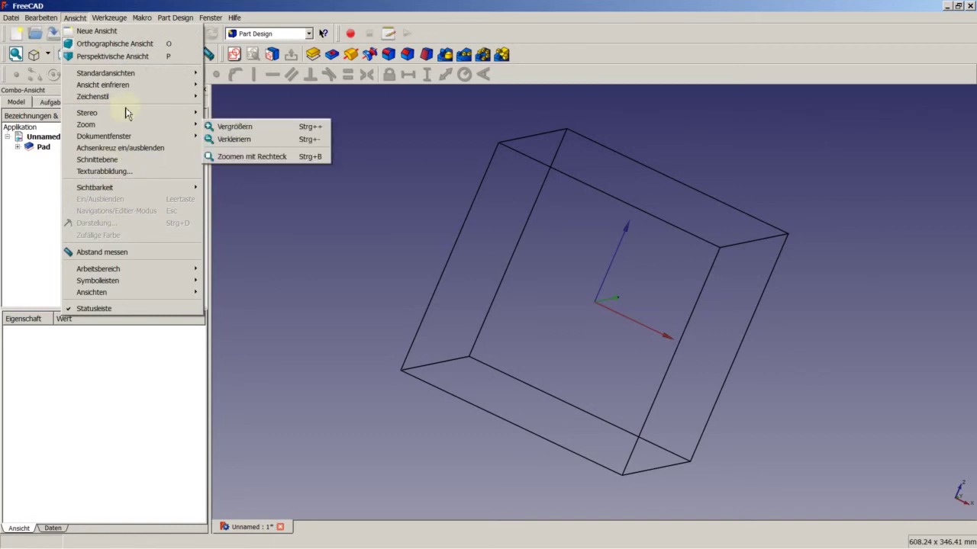
left_click(121, 151)
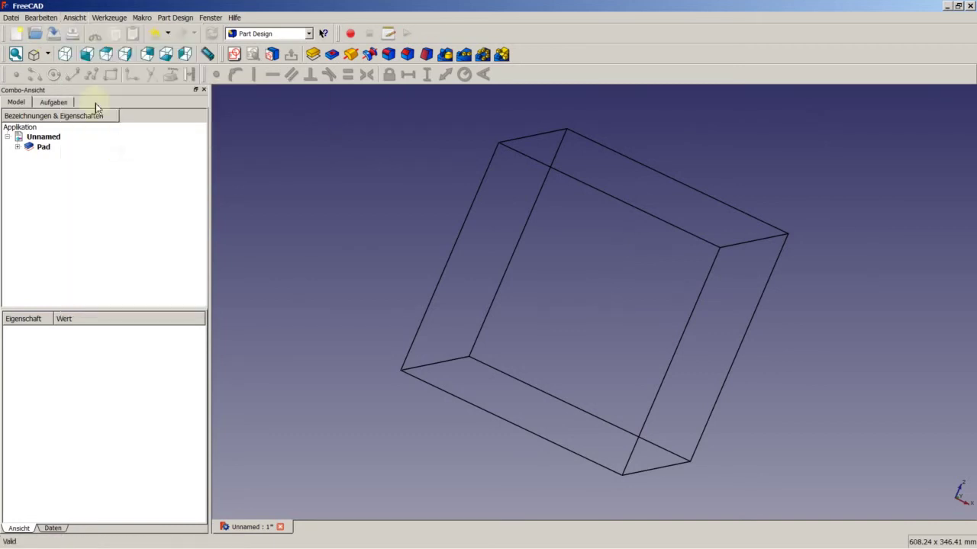
left_click(49, 58)
left_click(52, 71)
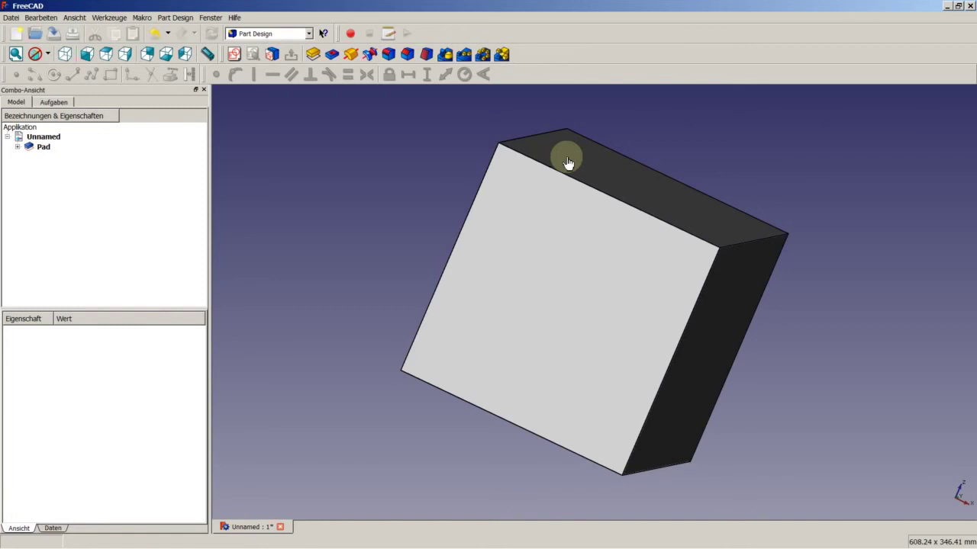
left_click(568, 163)
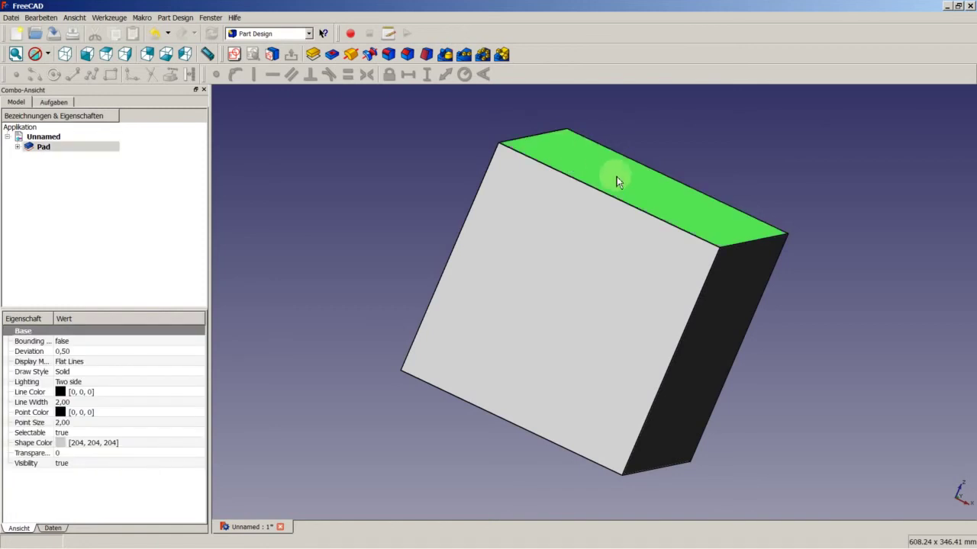
- Start a sketch on the cube's top face and draw a circle
left_click(234, 55)
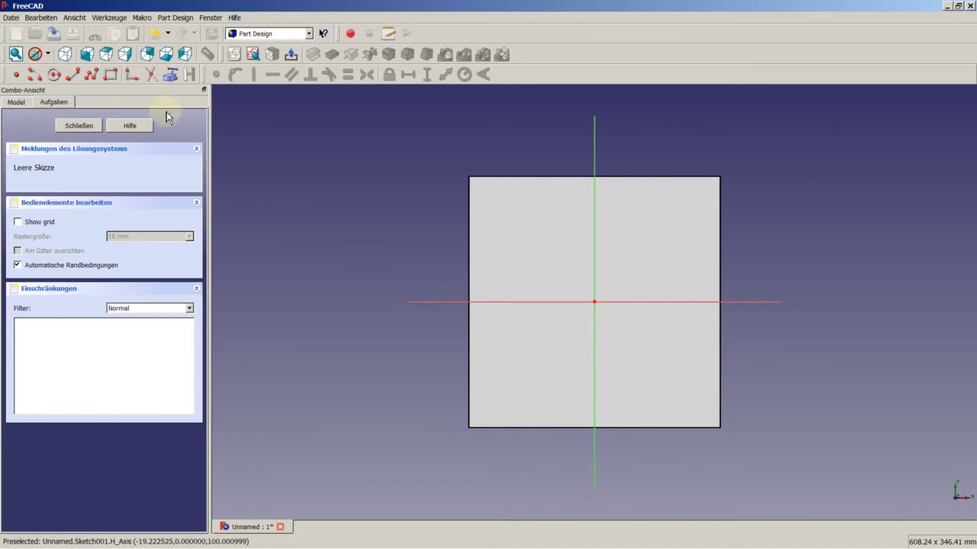
left_click(58, 78)
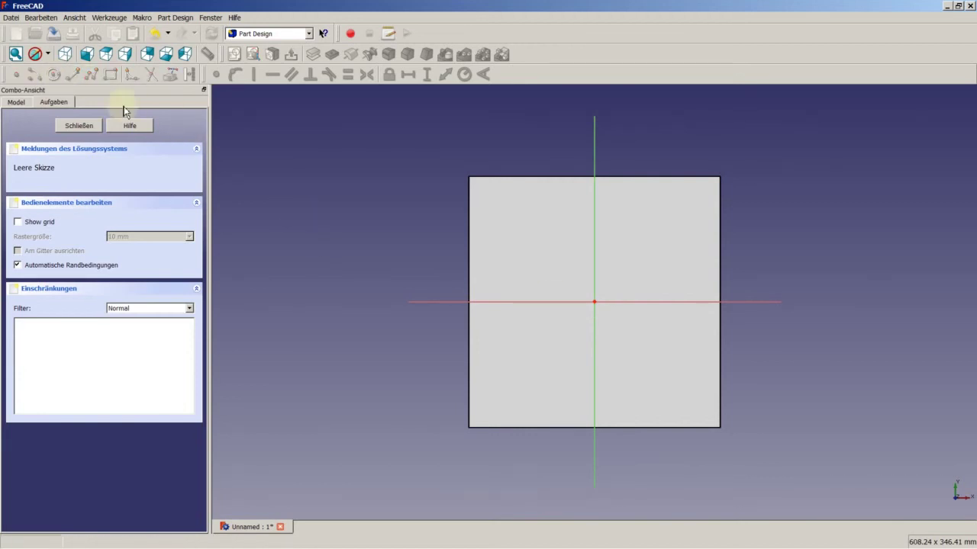
left_click(555, 271)
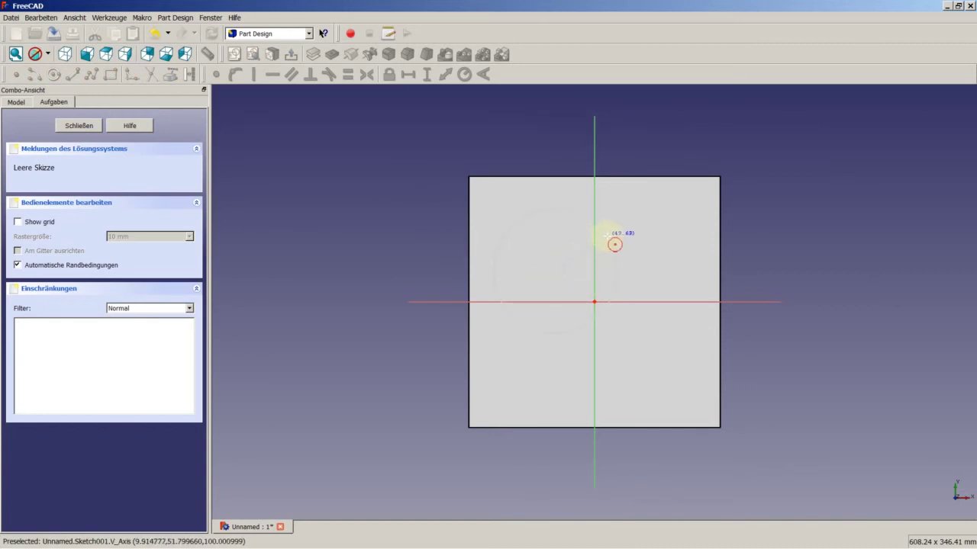
left_click(614, 244)
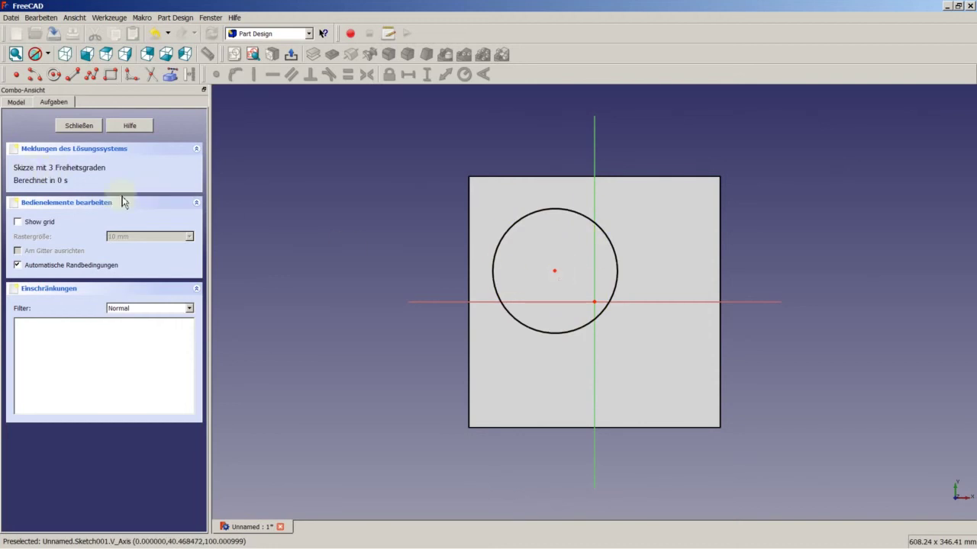
- Make the circle's centre coincident with the origin and give it a 31,25 mm radius
left_click(557, 277)
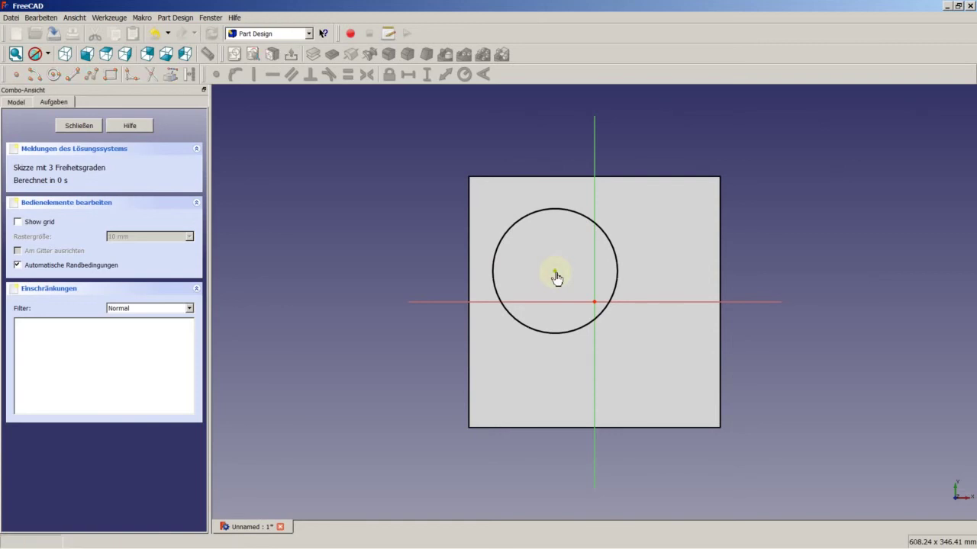
left_click(596, 304)
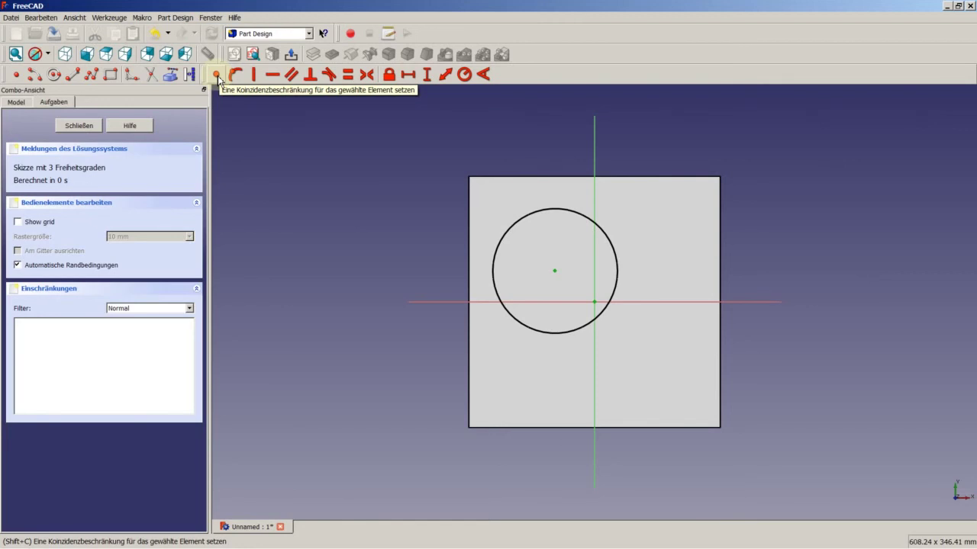
left_click(218, 74)
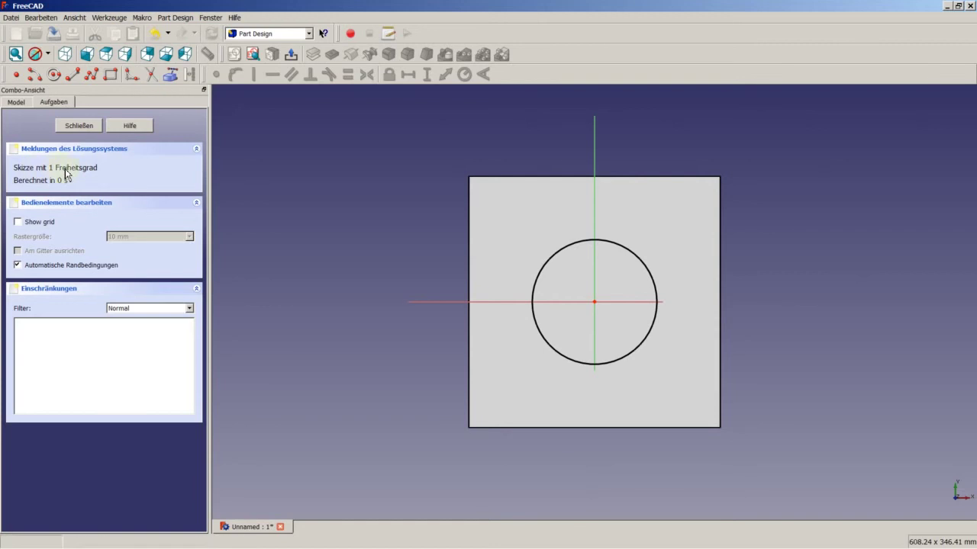
left_click(636, 261)
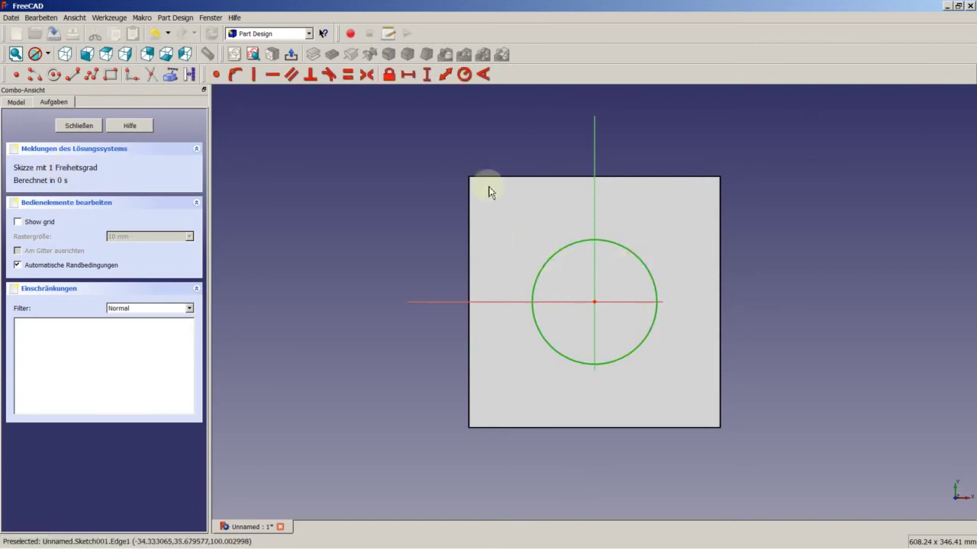
left_click(465, 74)
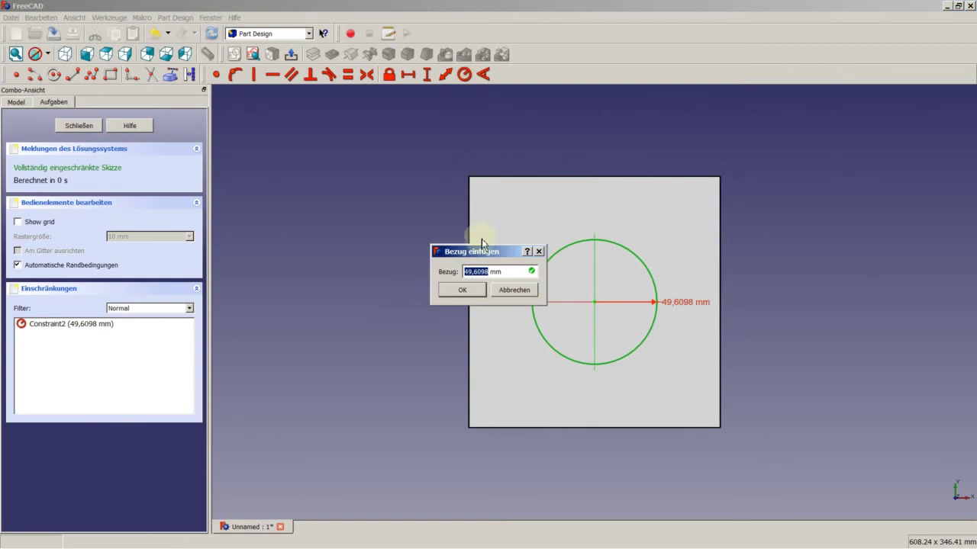
type("31")
type(",25")
key("Return")
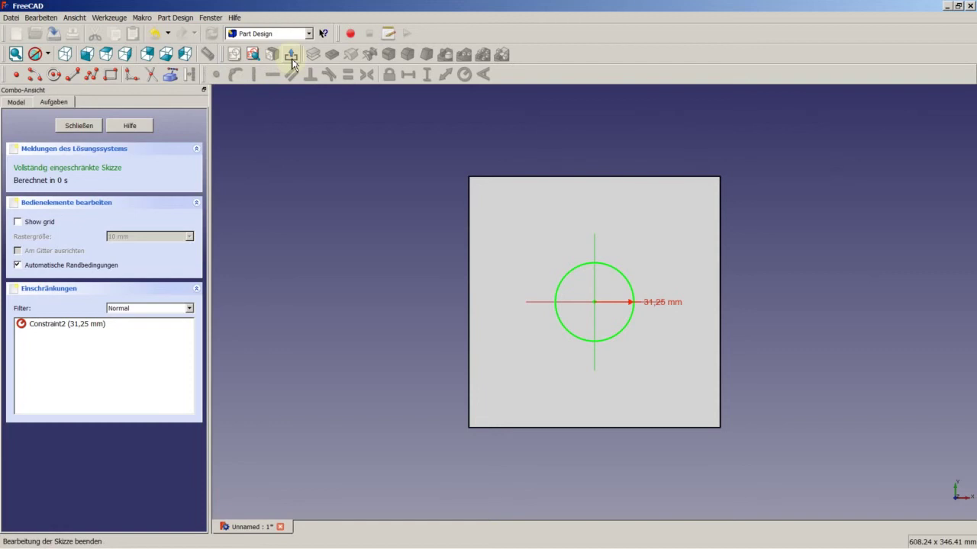
- Close the sketch, pocket the circle 75 mm deep, and select the holed top face
left_click(79, 126)
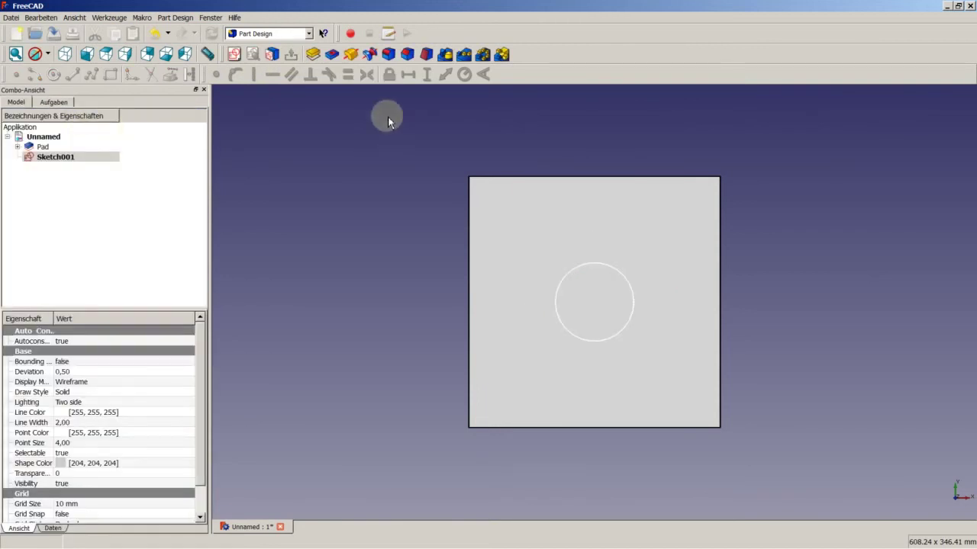
left_click(332, 55)
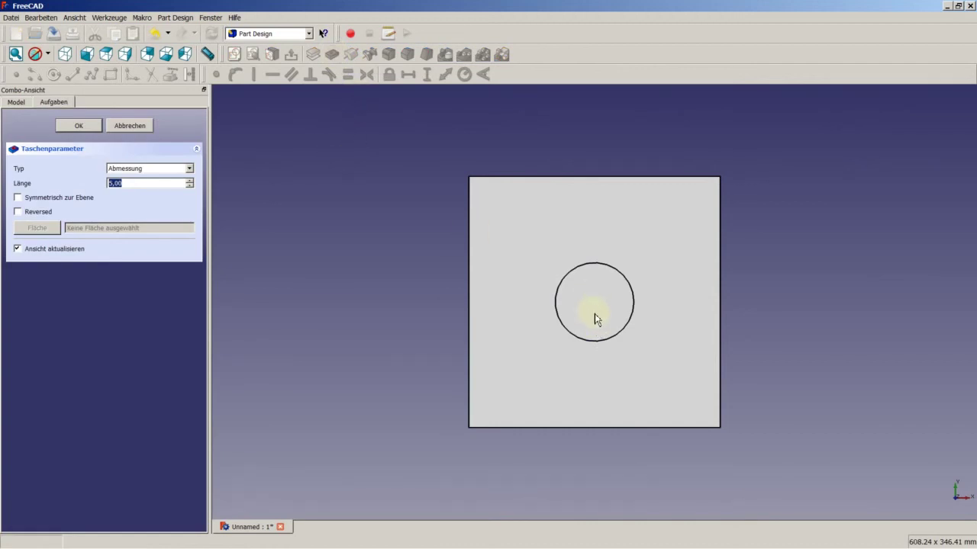
type("7")
type("5")
key("Return")
mouse_move(416, 283)
middle_mouse_down()
mouse_move(435, 307)
mouse_move(441, 260)
mouse_move(440, 268)
middle_mouse_up()
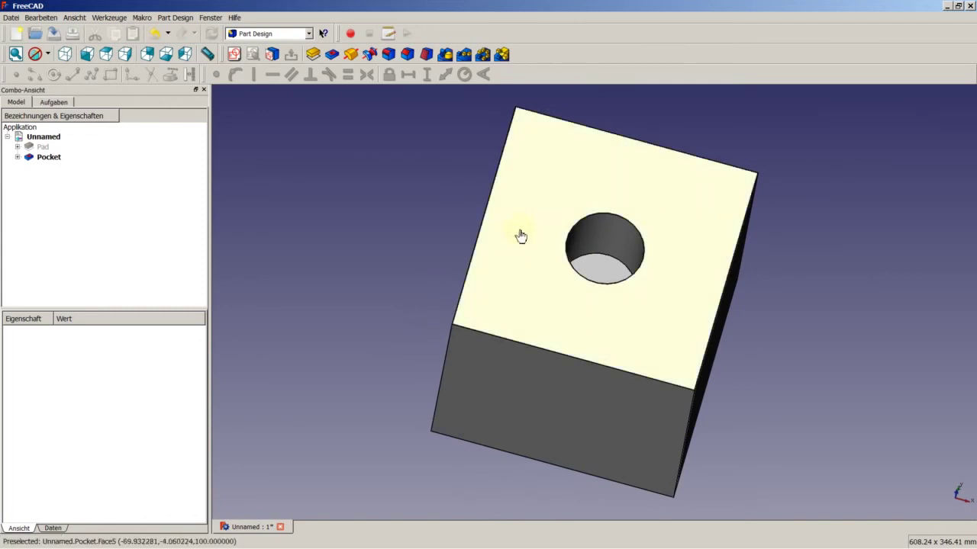
left_click(522, 231)
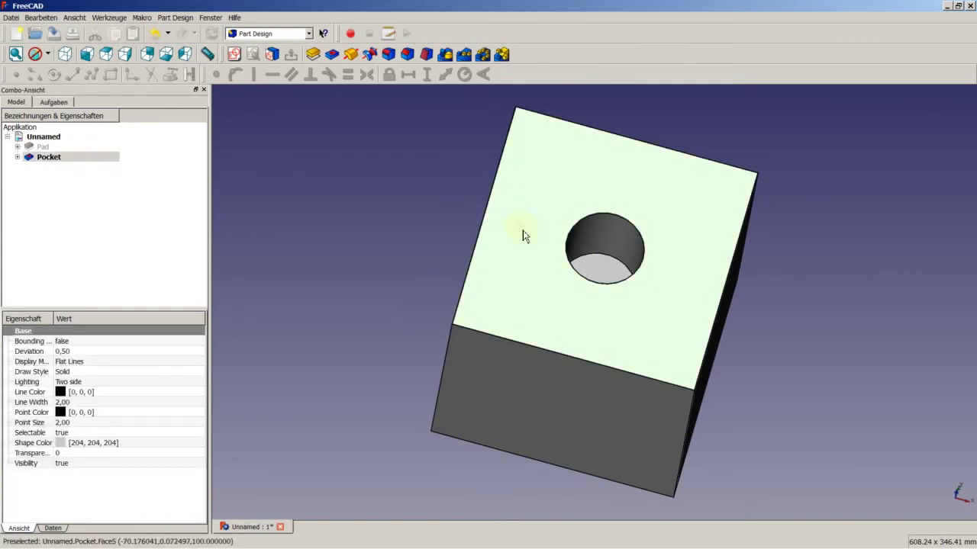
- Sketch an origin-centred circle of 62,5 mm radius on the top face and close the sketch
left_click(236, 55)
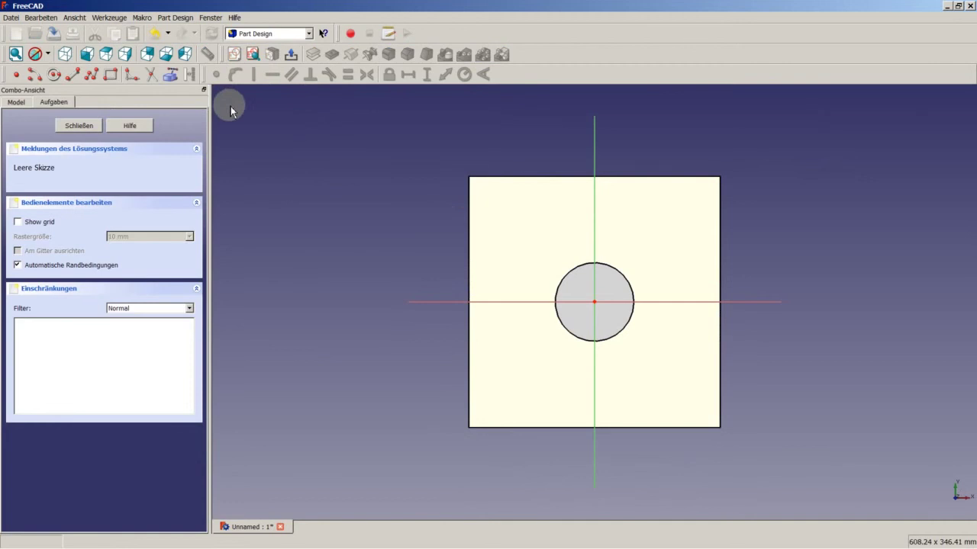
left_click(55, 75)
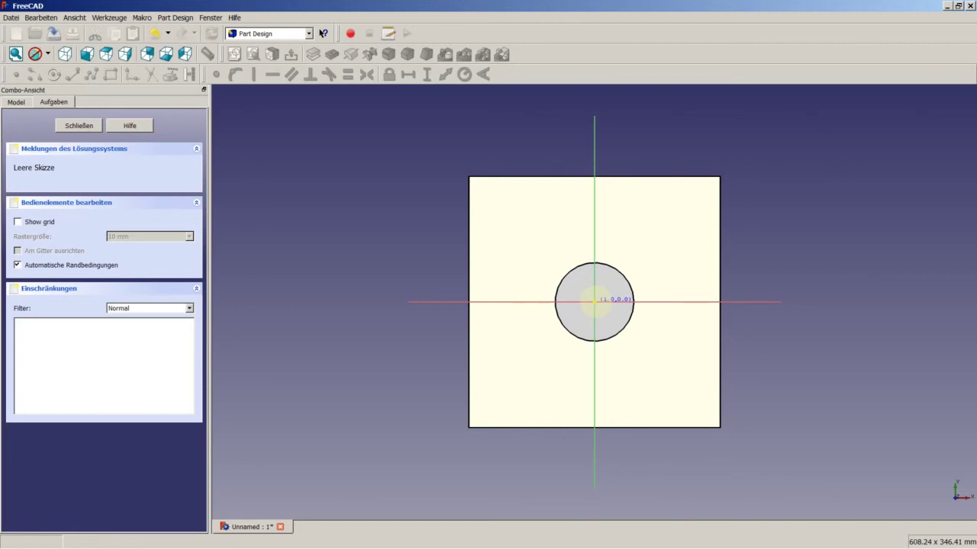
left_click(594, 301)
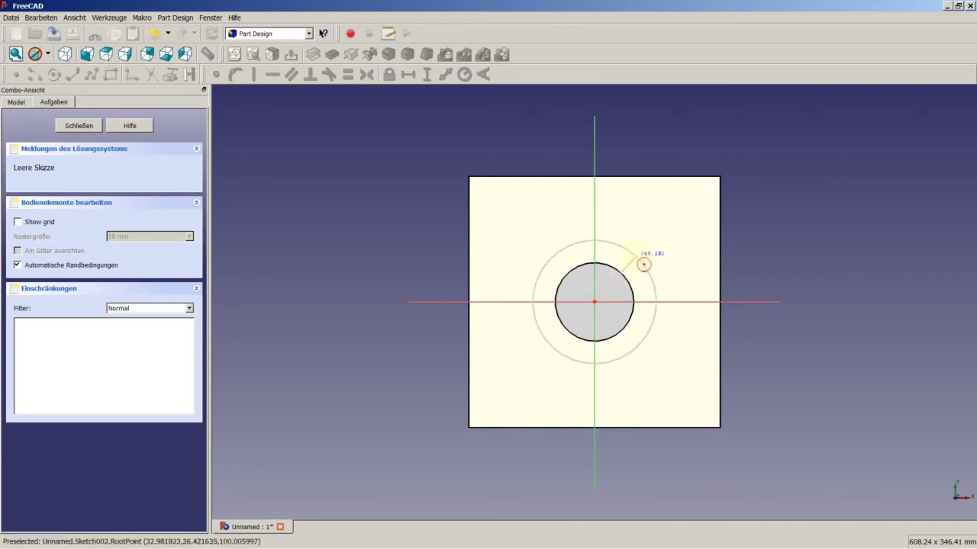
right_click(645, 244)
left_click(594, 301)
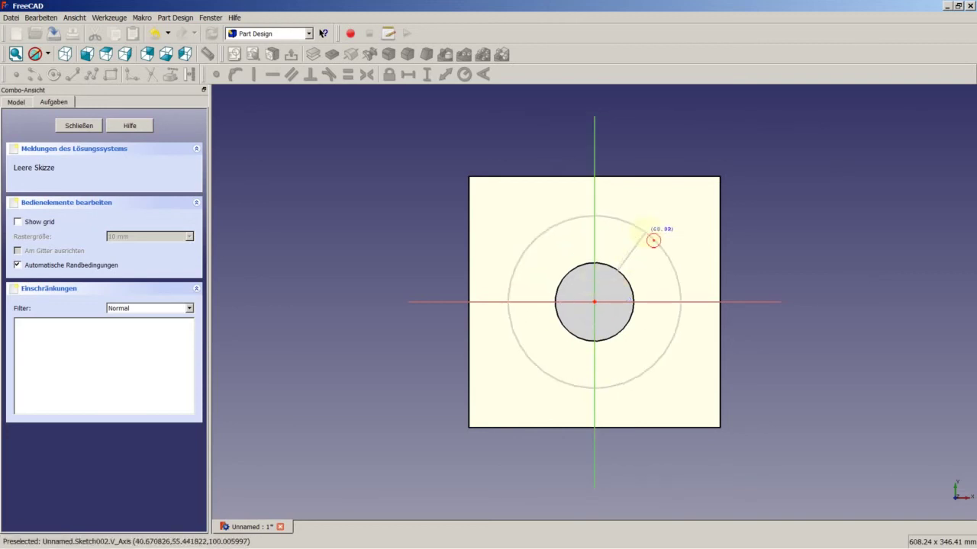
left_click(648, 233)
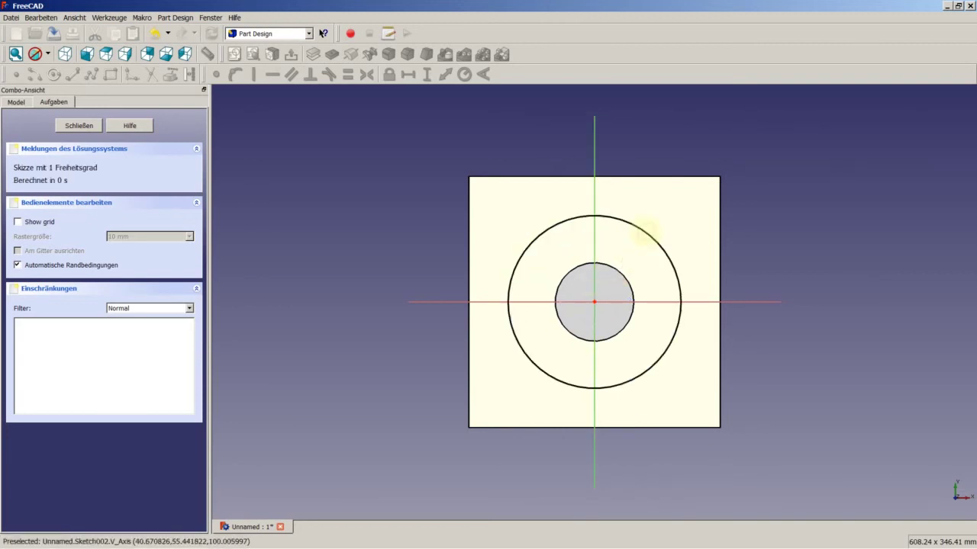
left_click(632, 232)
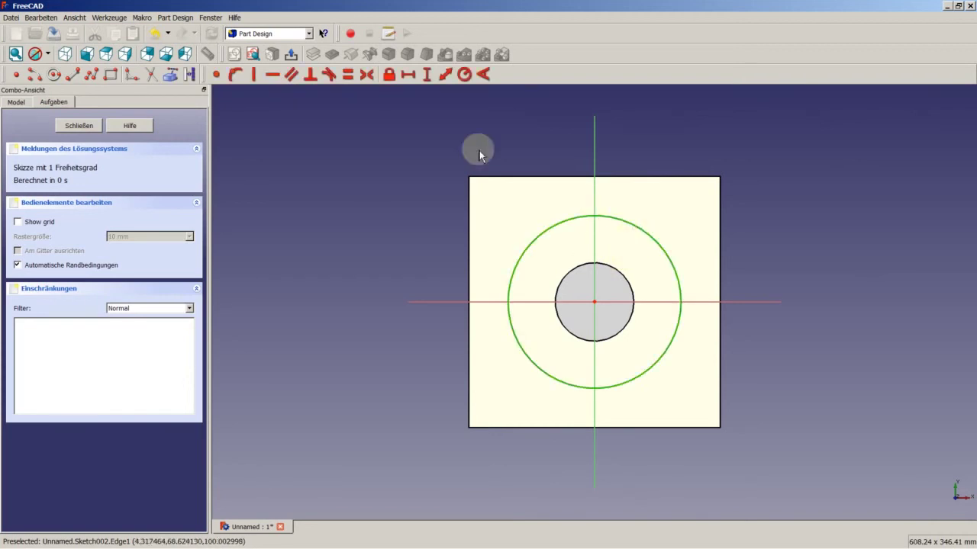
left_click(464, 74)
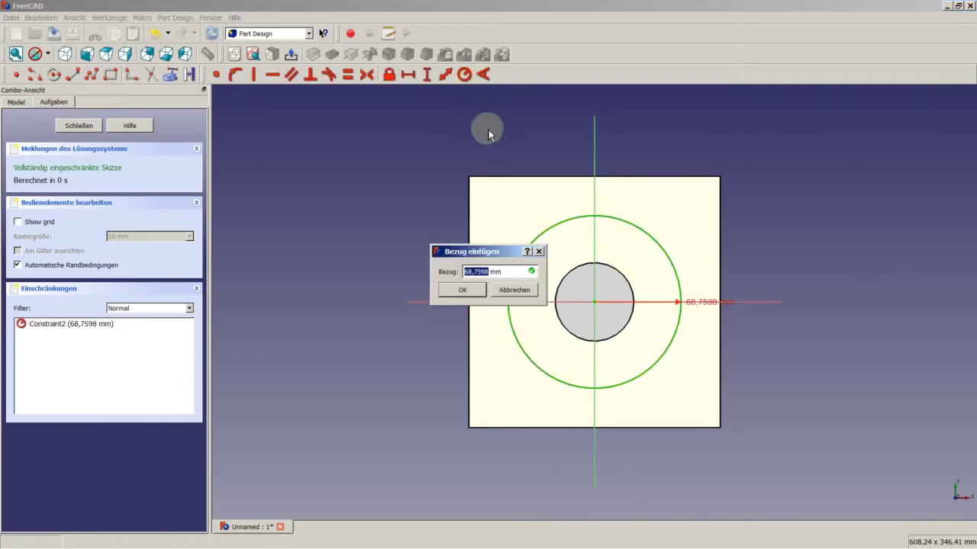
type("62,5")
key("Return")
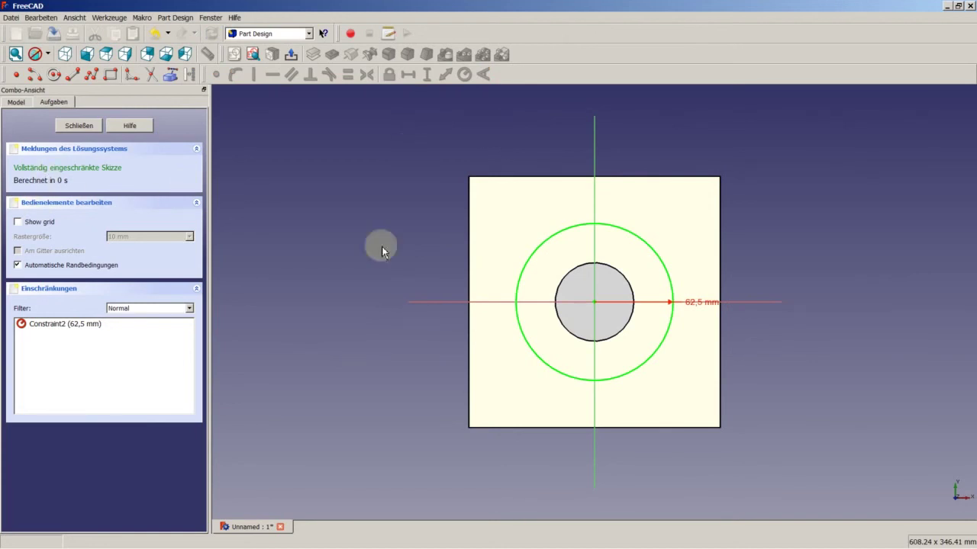
left_click(79, 125)
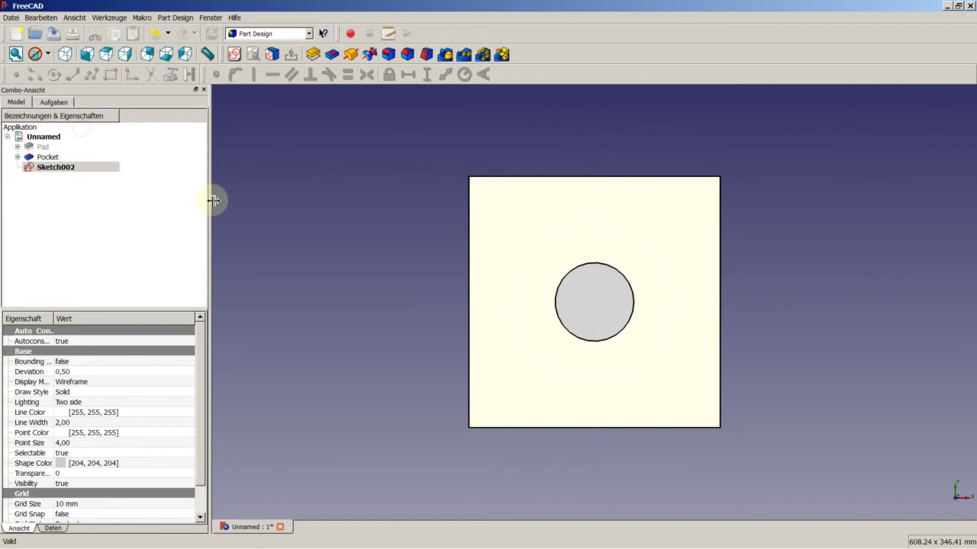
- Pocket Sketch002 50 mm deep and select the outer face around the stepped opening
left_click(332, 55)
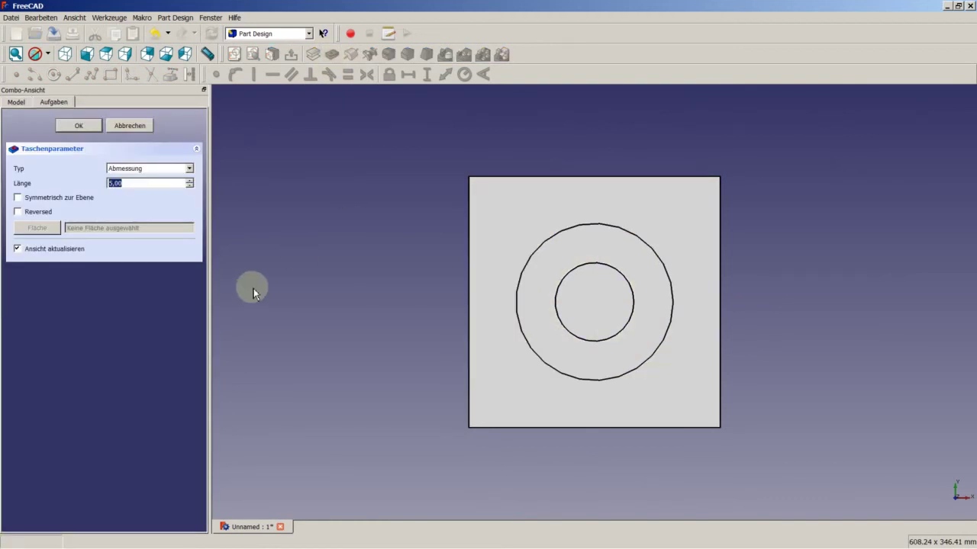
type("50")
key("Return")
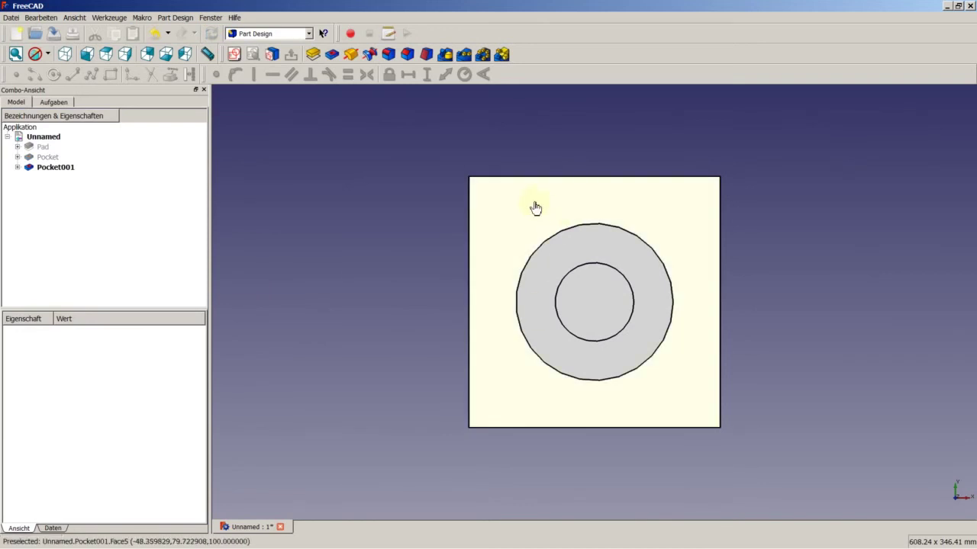
left_click(535, 207)
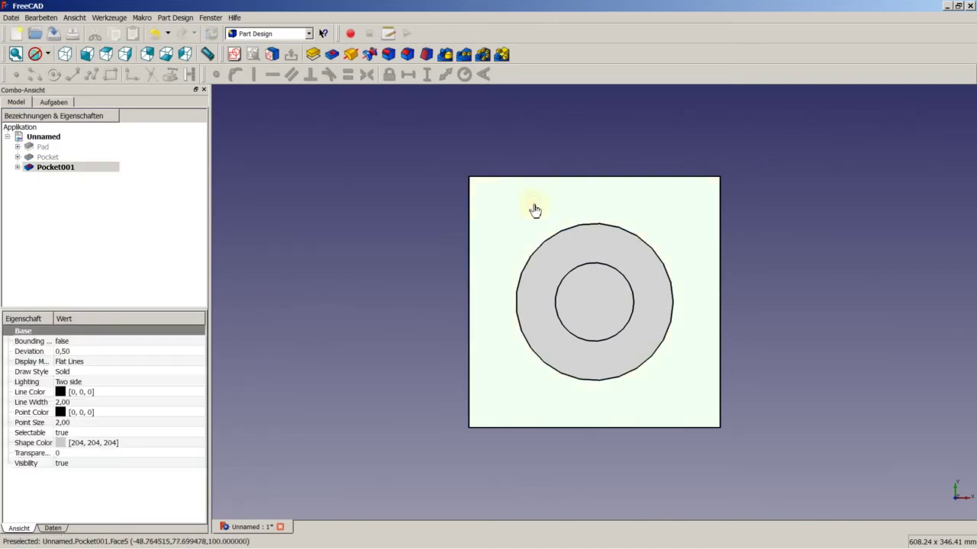
- Sketch a 93,75 mm radius circle centred on the origin of that face, then close it
left_click(235, 57)
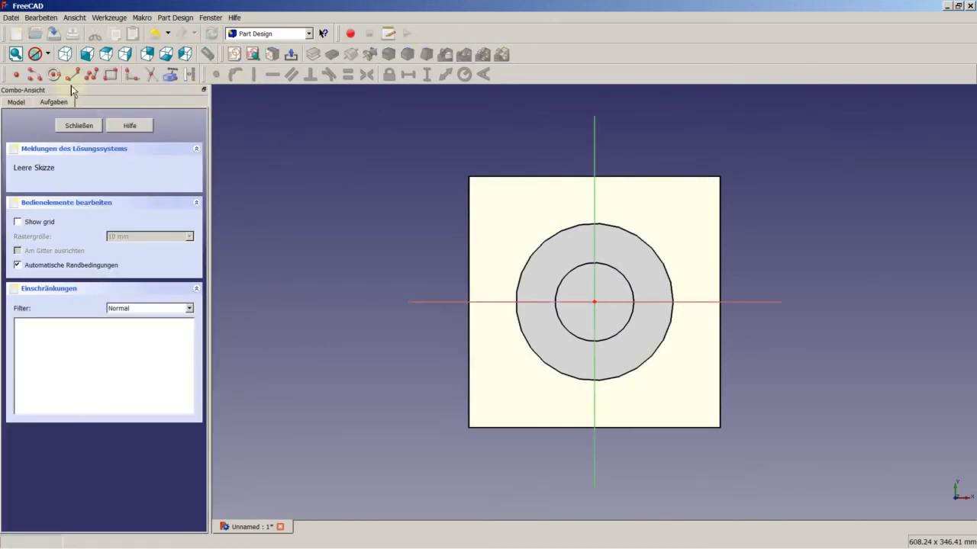
left_click(54, 74)
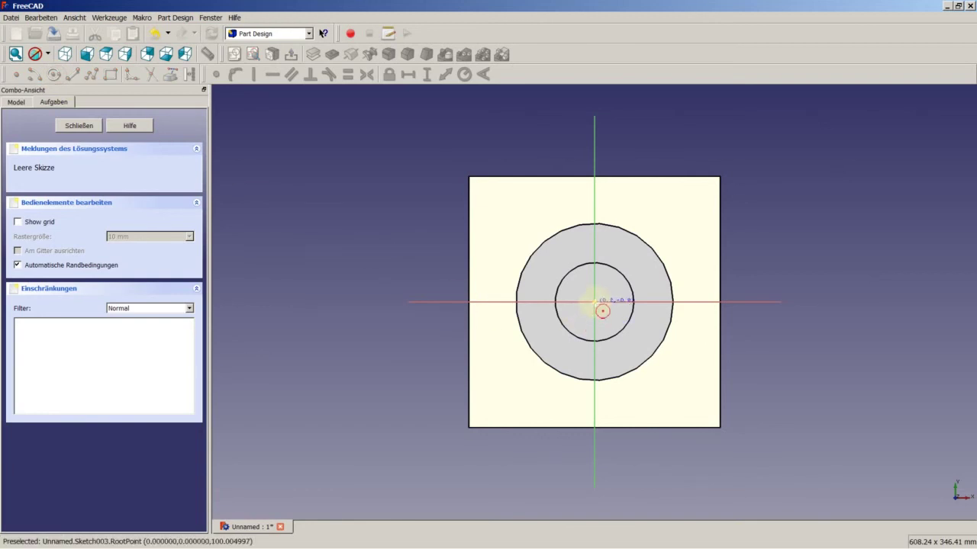
left_click(594, 303)
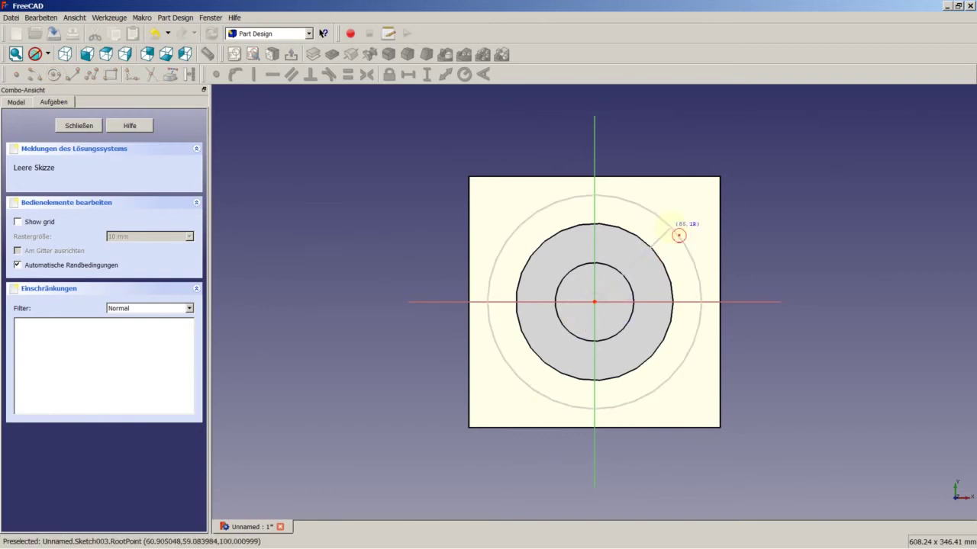
left_click(679, 235)
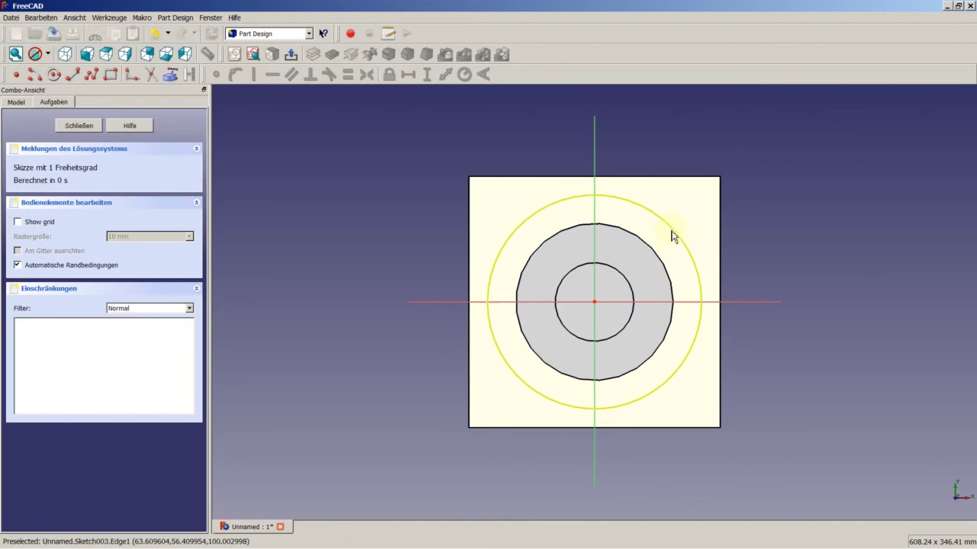
left_click(672, 235)
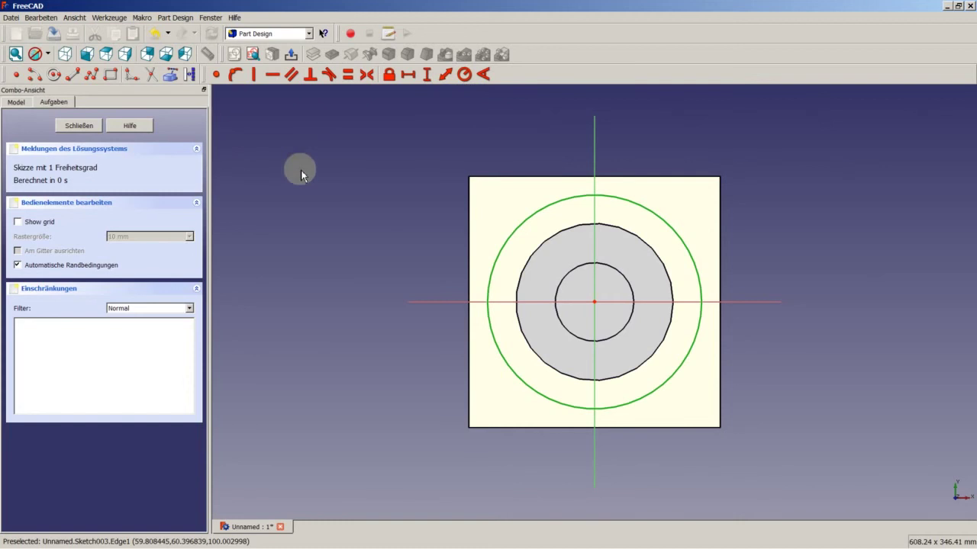
left_click(464, 74)
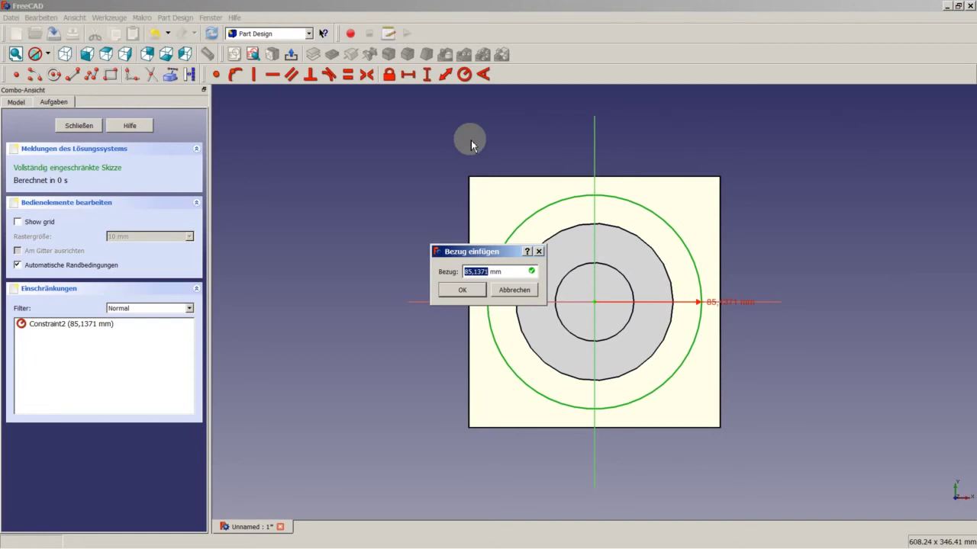
type("93,")
type("7")
type("5")
key("Return")
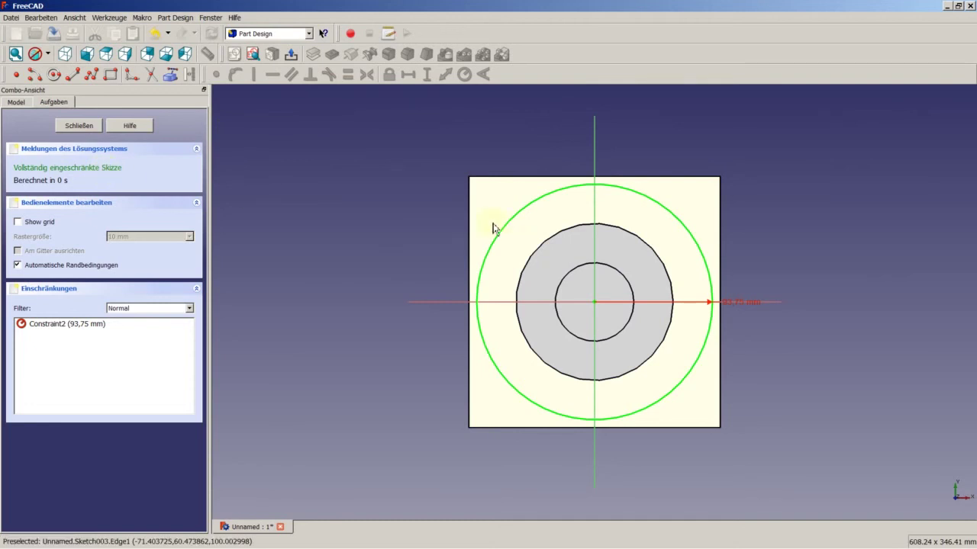
left_click(76, 126)
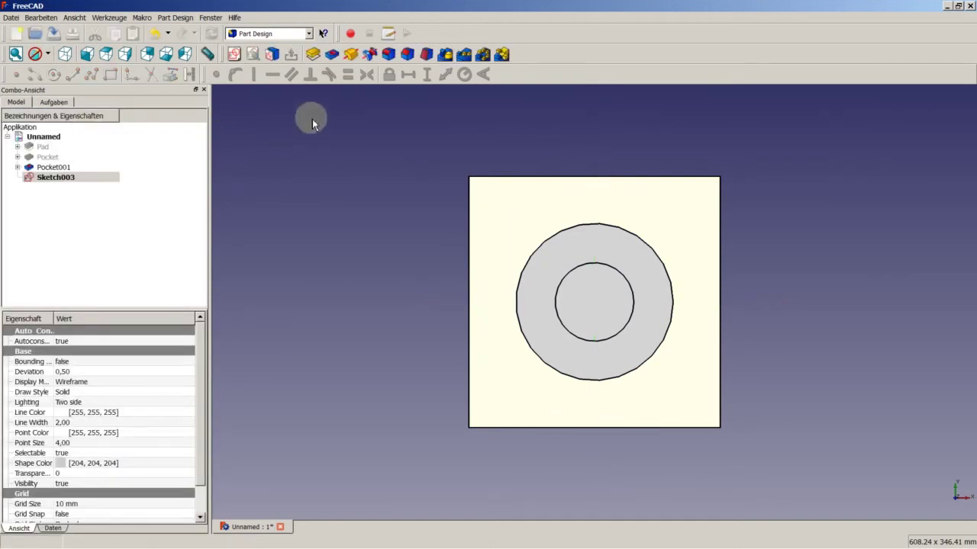
- Pocket Sketch003 at the default depth and orbit to view the three-tier recess
left_click(331, 54)
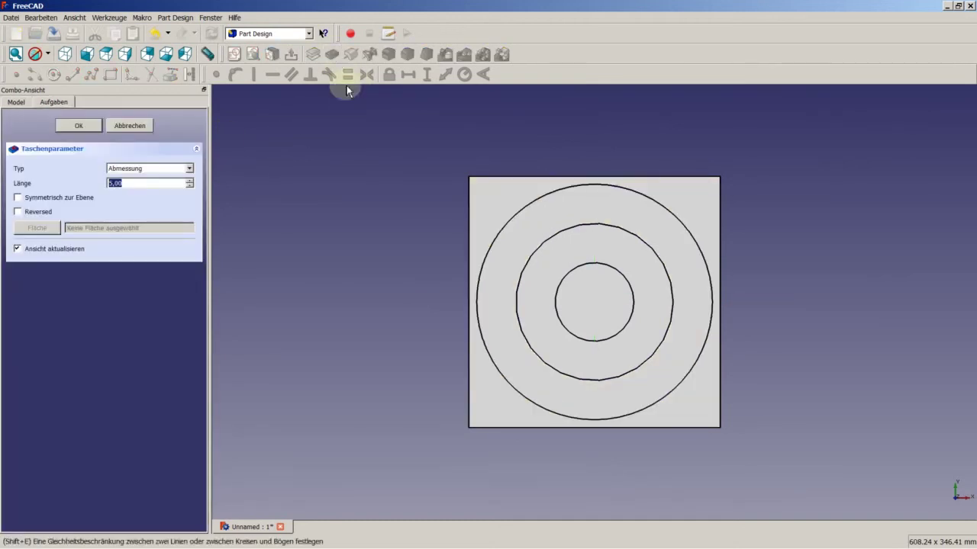
key("Return")
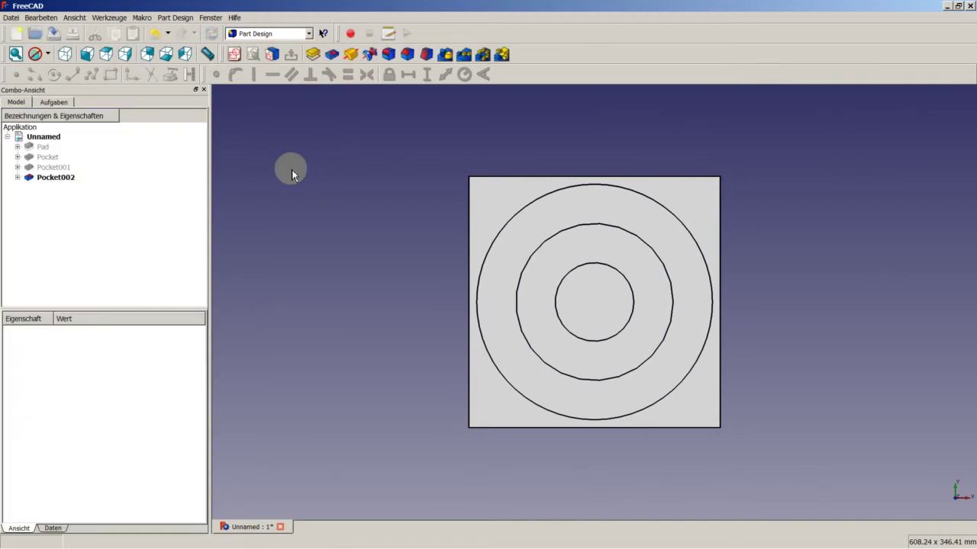
middle_click_drag(475, 335, 574, 265)
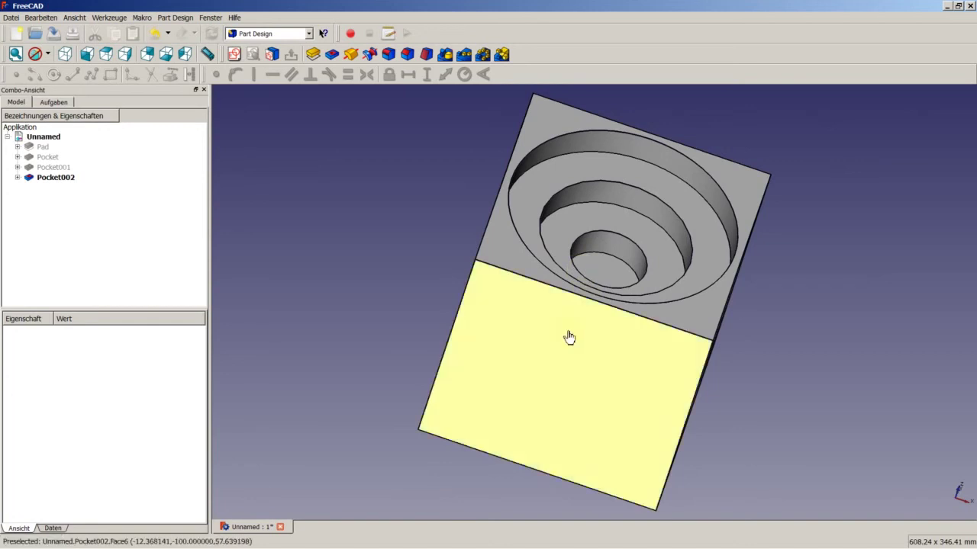
- Sketch an origin-centred 31,25 mm radius circle on the cube's blank lower face
left_click(569, 338)
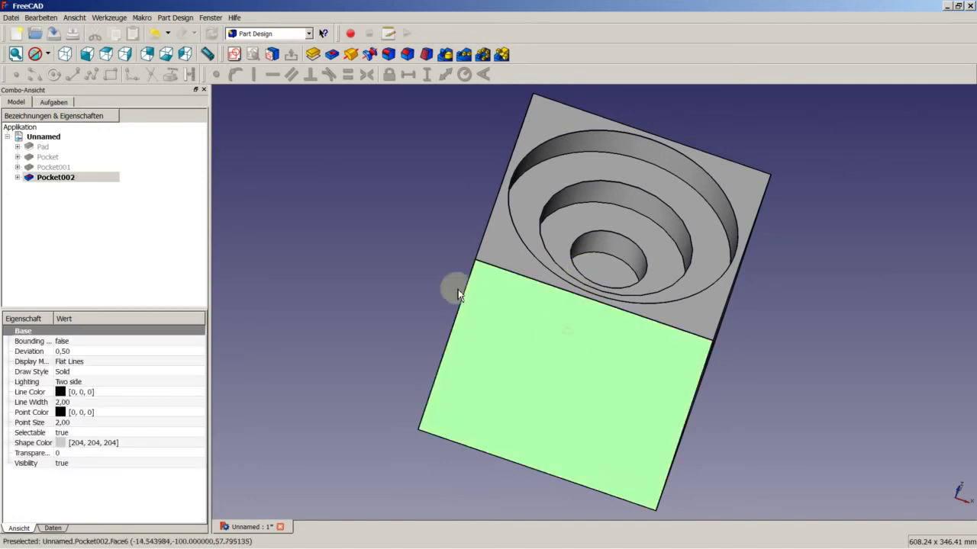
left_click(235, 55)
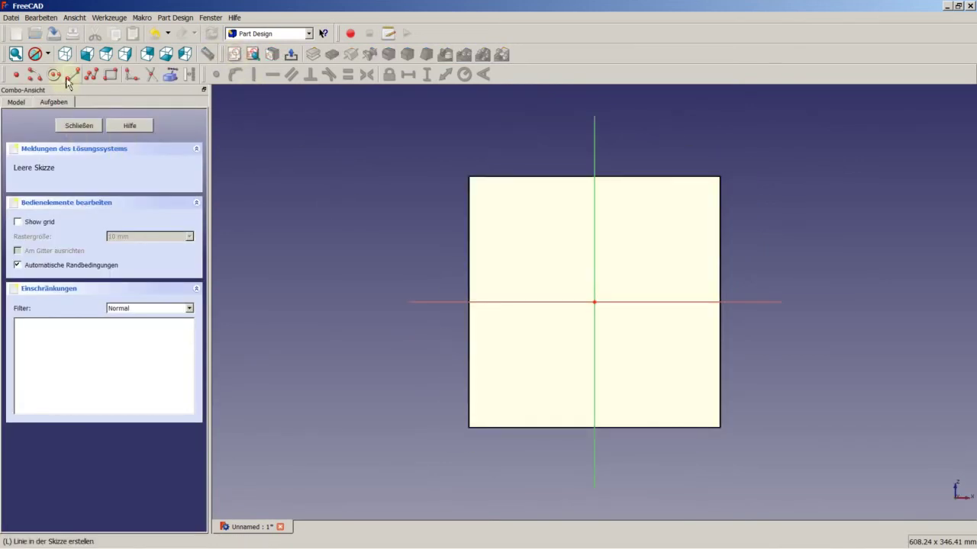
left_click(58, 78)
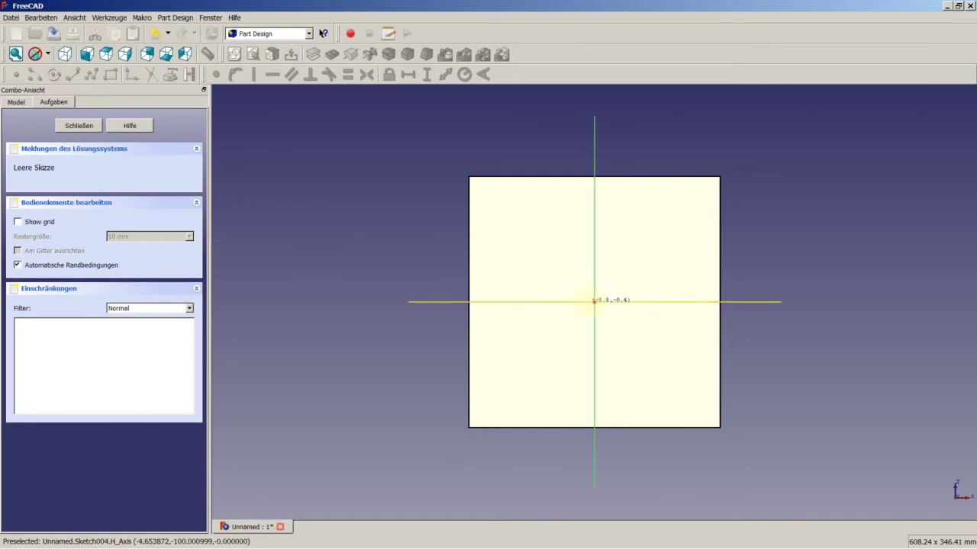
left_click(595, 302)
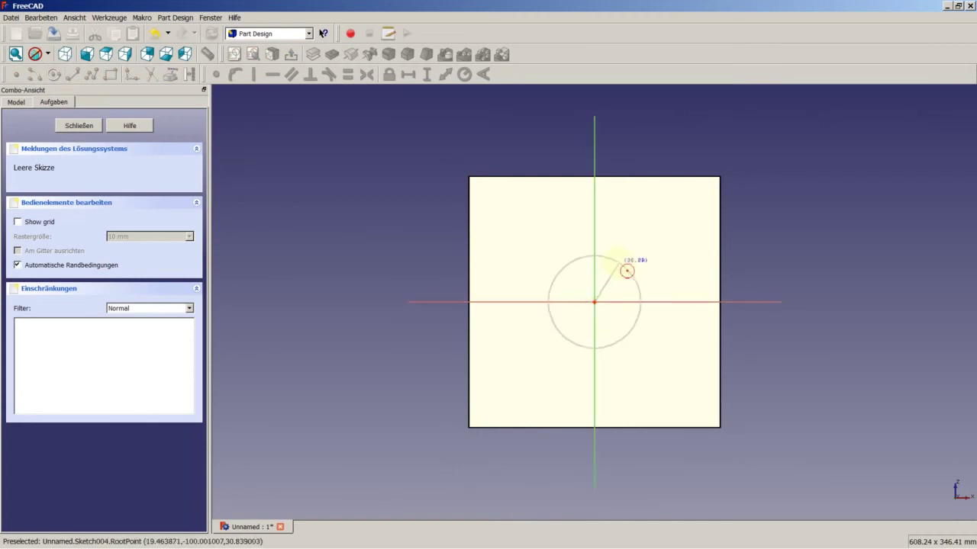
left_click(622, 269)
left_click(622, 268)
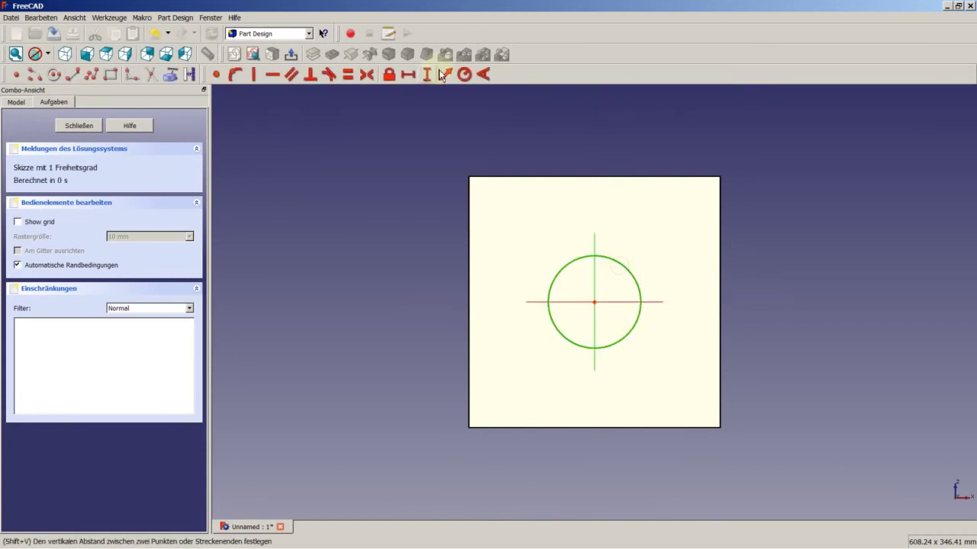
left_click(464, 74)
type("31")
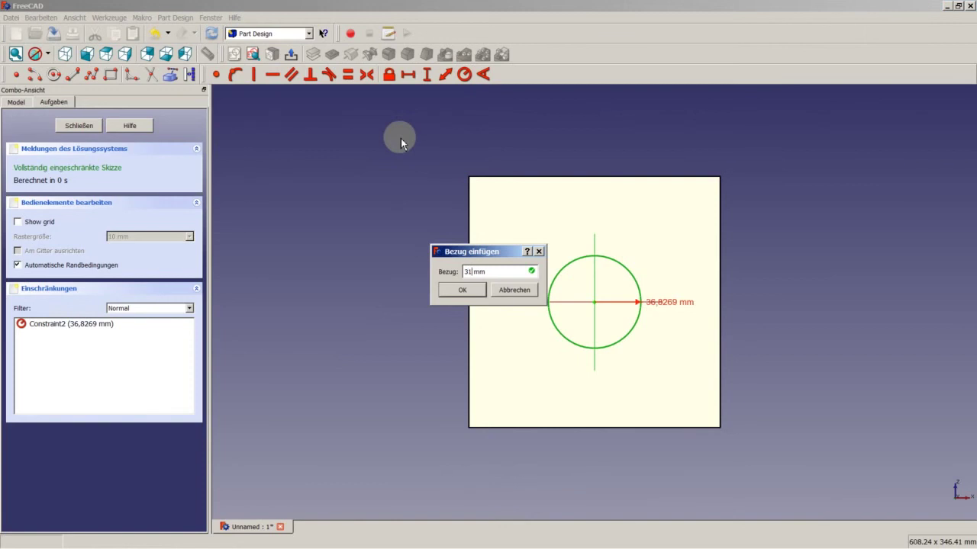
type(",25")
key("Return")
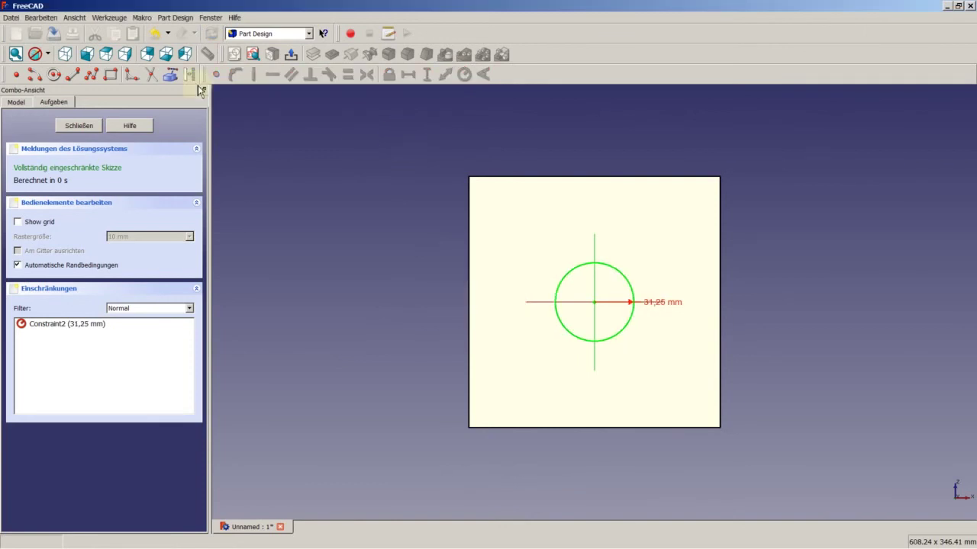
left_click(68, 125)
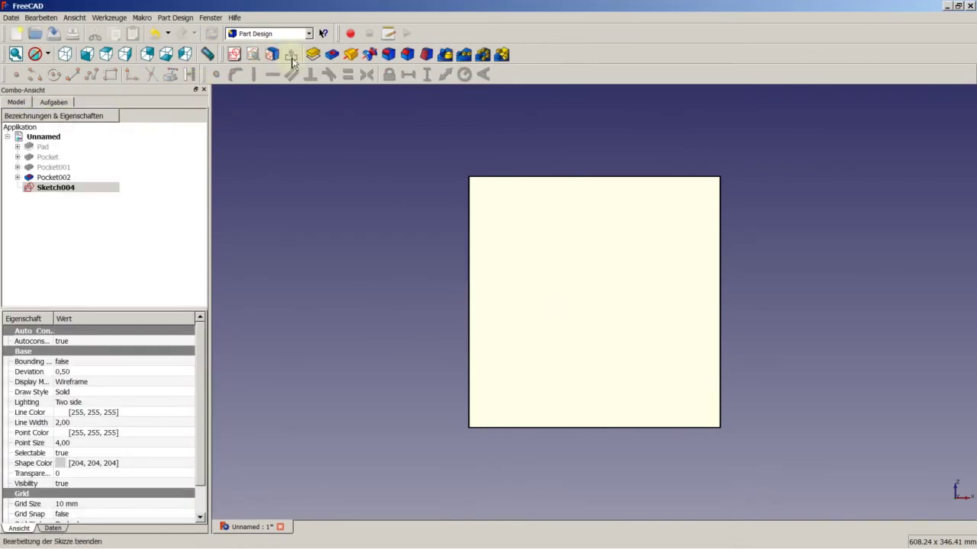
- Pocket the new circle 7 mm deep
left_click(329, 56)
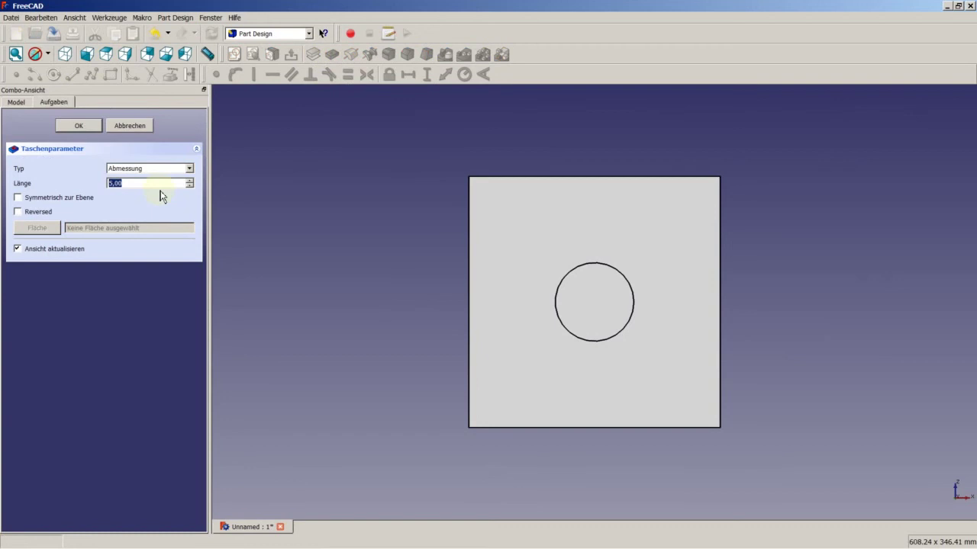
type("7")
key("Return")
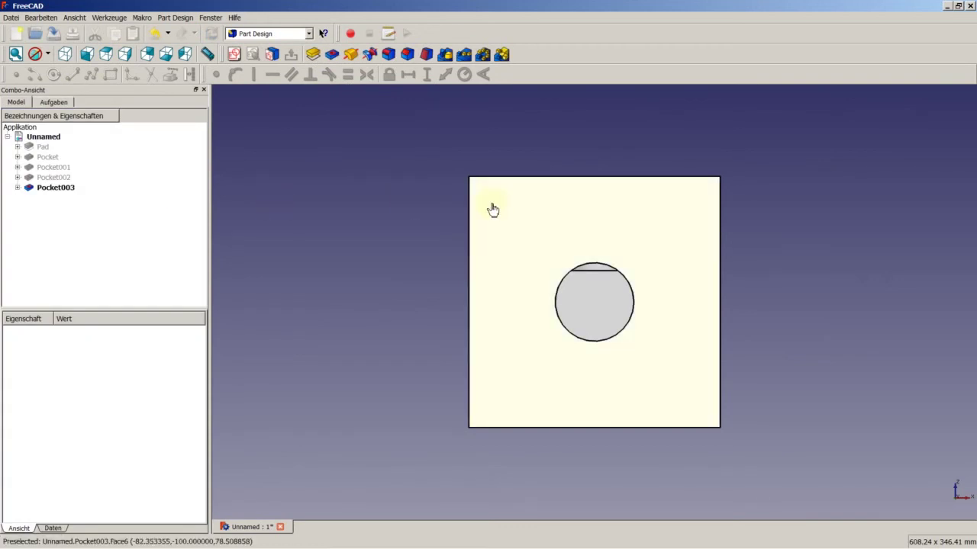
- Sketch a circle centred on the origin of the pocketed face with a 62,5 mm radius
left_click(235, 53)
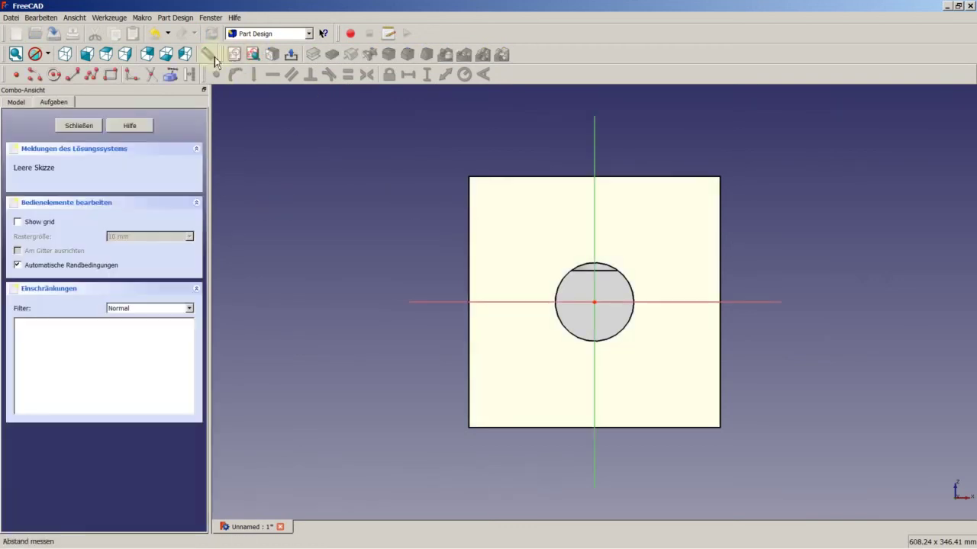
left_click(58, 76)
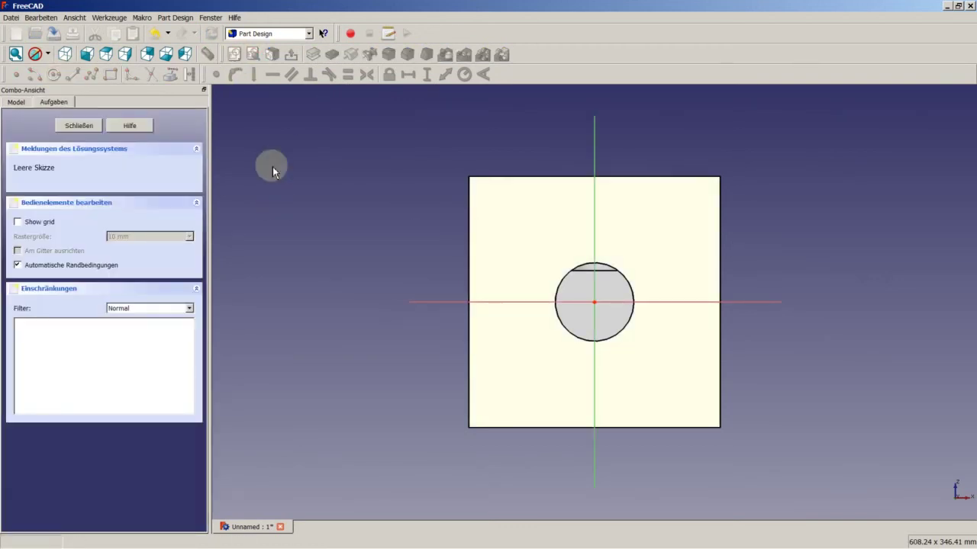
left_click(595, 302)
left_click(643, 275)
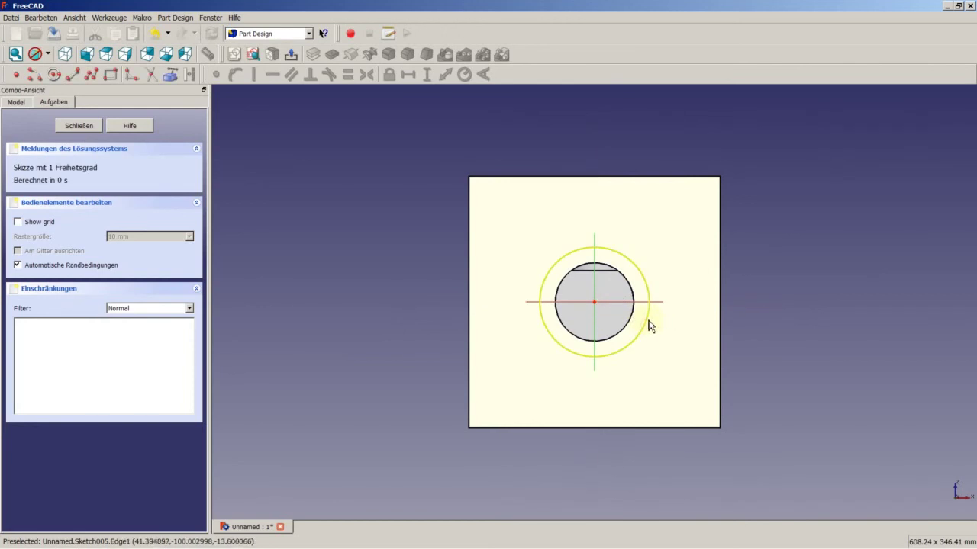
left_click(464, 74)
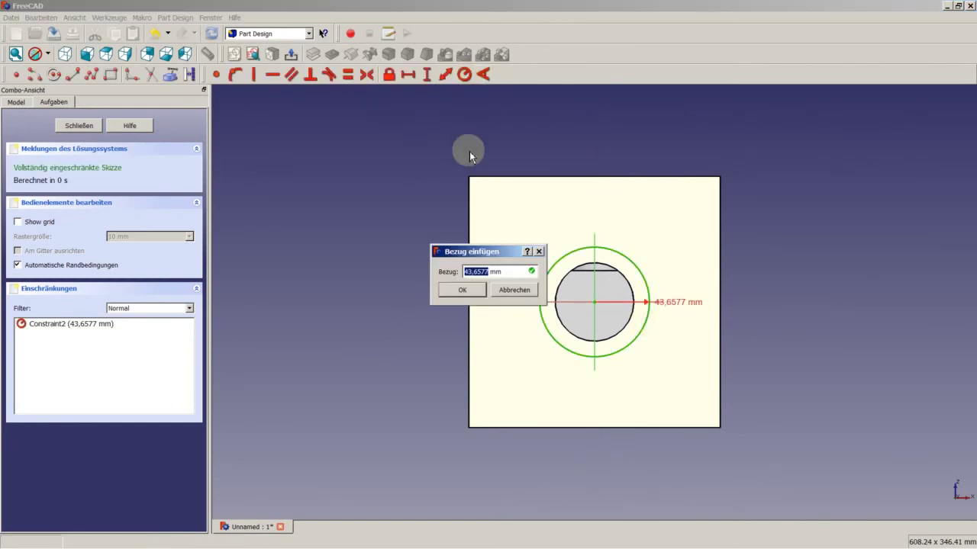
type("62,5")
key("Return")
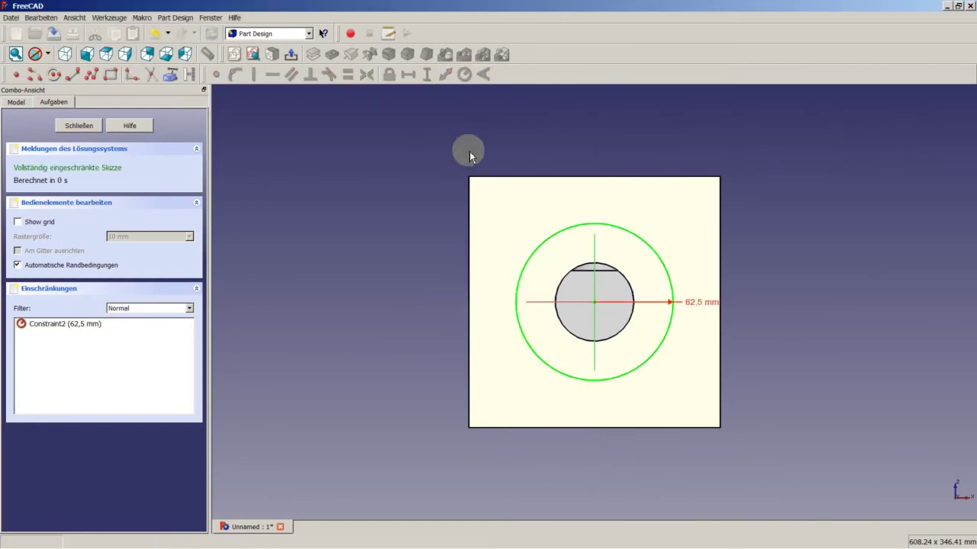
left_click(78, 125)
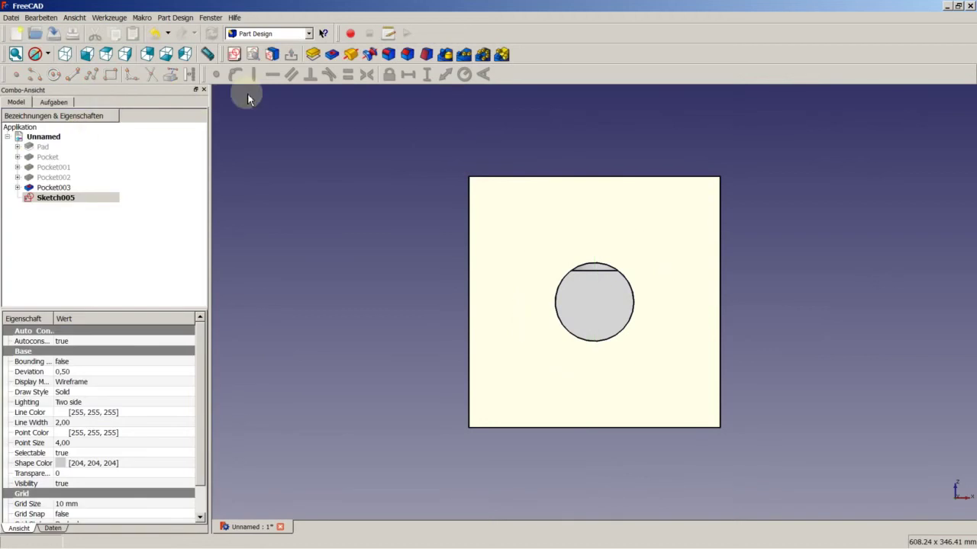
- Cut the circle sketch as Pocket004 with value 50 and select the pocketed face
left_click(341, 61)
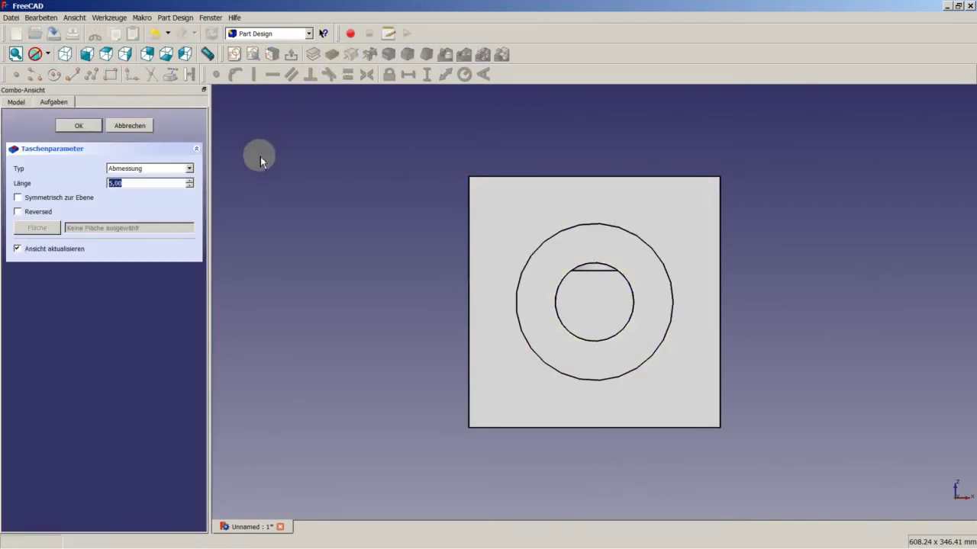
type("50")
key("Return")
left_click(516, 217)
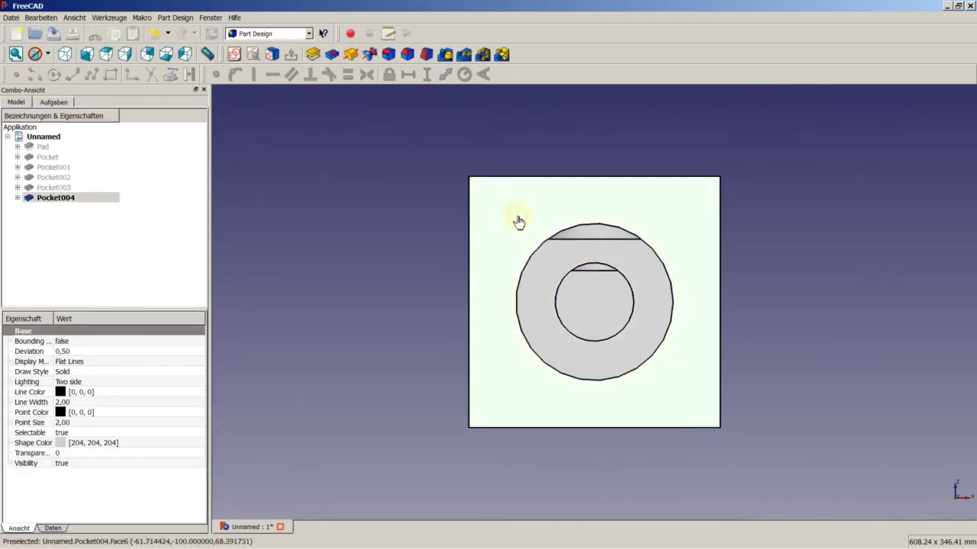
- Draw an origin-centred circle on the face constrained to a 93,75 mm radius
left_click(235, 53)
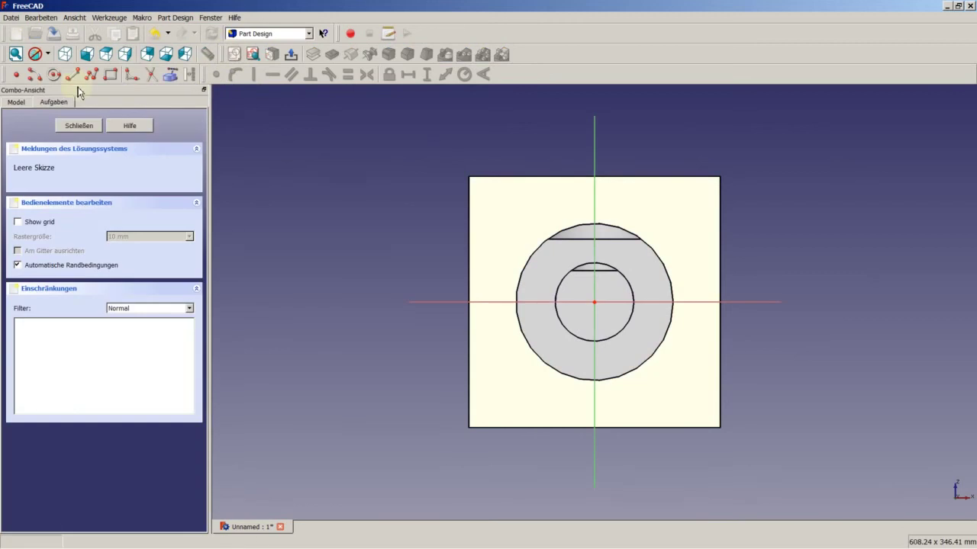
left_click(58, 75)
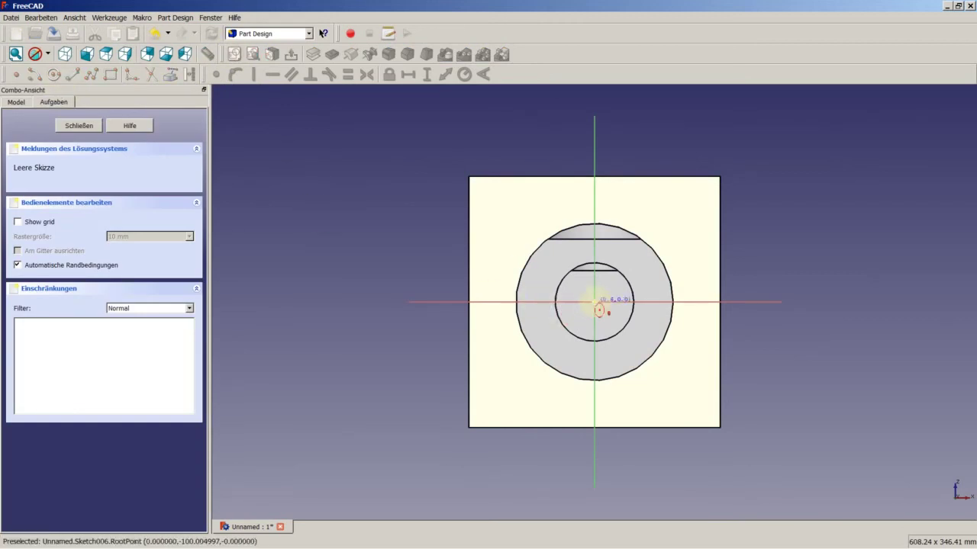
left_click(595, 302)
left_click(669, 222)
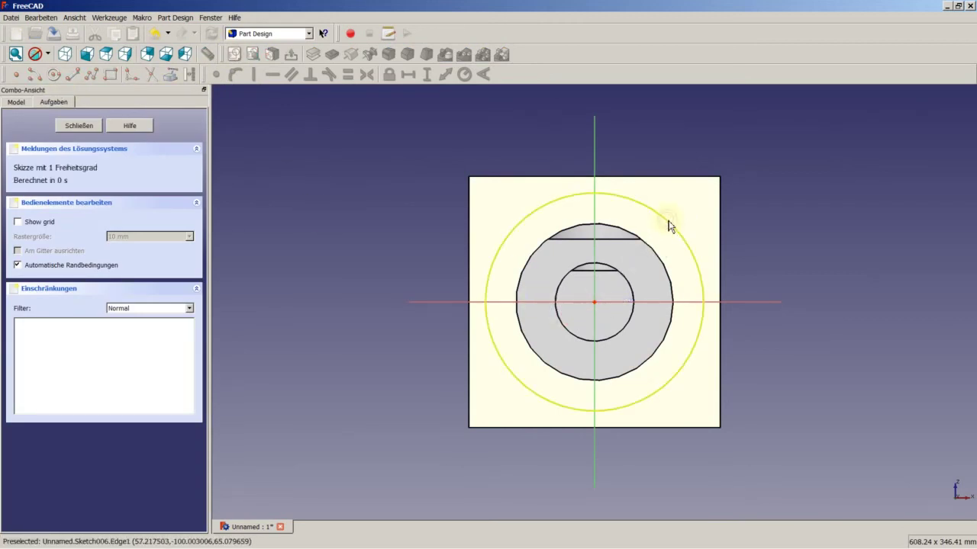
left_click(464, 74)
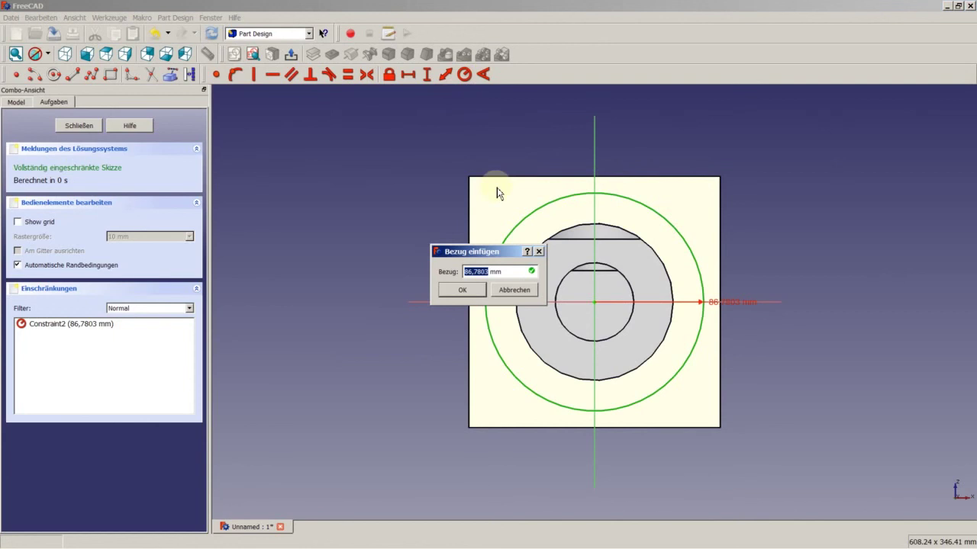
type("93,")
type("75")
key("Return")
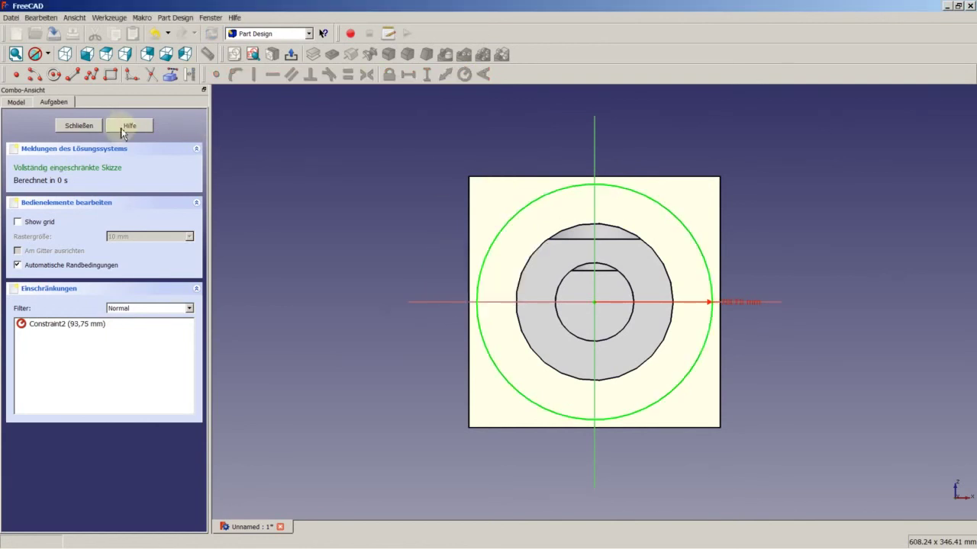
- Close the sketch, cut it as Pocket005, and orbit the cube to an angled view
left_click(83, 125)
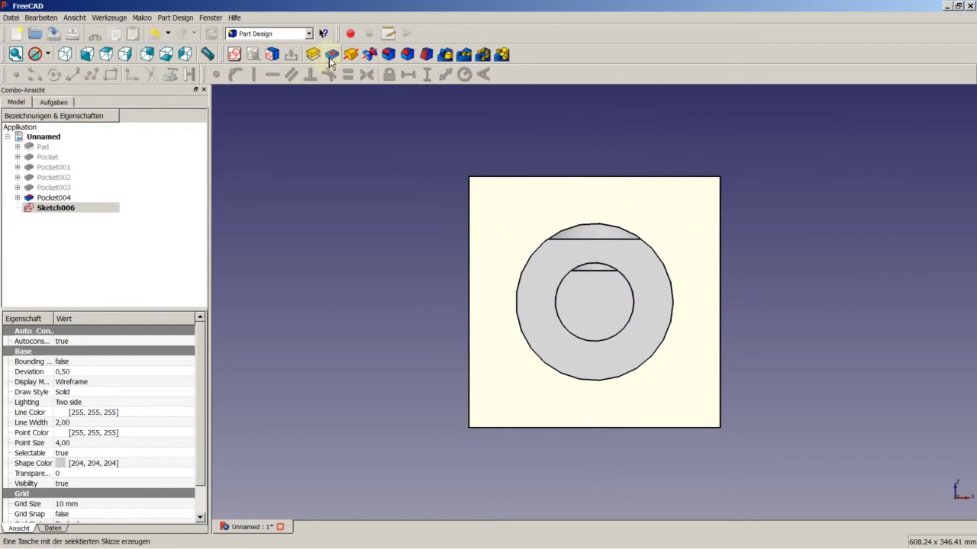
left_click(331, 55)
type("25")
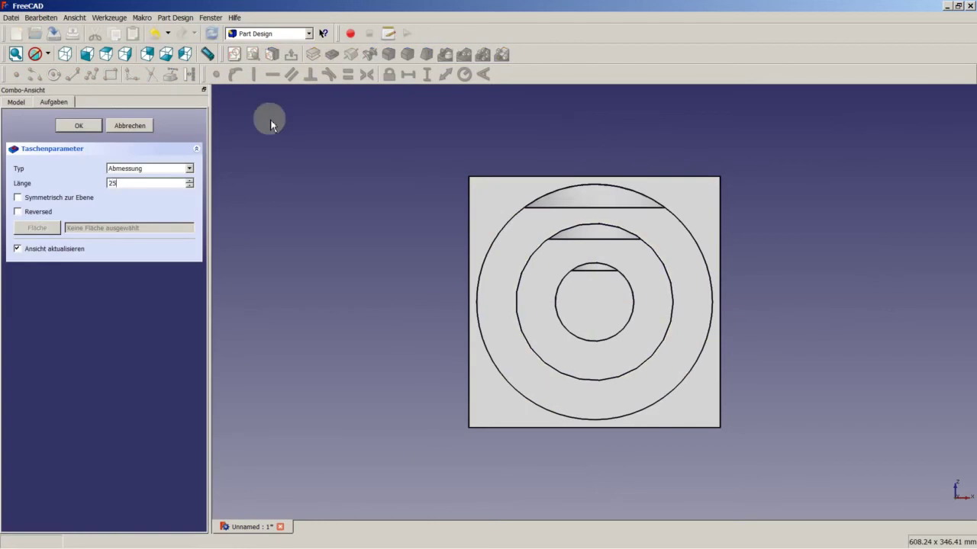
key("Return")
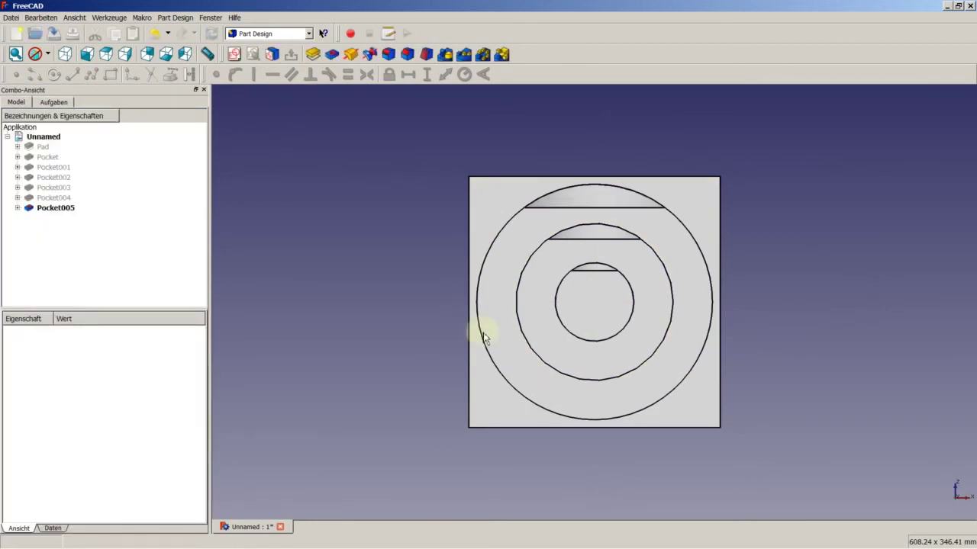
mouse_move(484, 338)
middle_mouse_down()
mouse_move(562, 336)
mouse_move(595, 285)
mouse_move(525, 305)
mouse_move(613, 372)
mouse_move(619, 394)
mouse_move(585, 301)
mouse_move(639, 255)
mouse_move(689, 321)
middle_mouse_up()
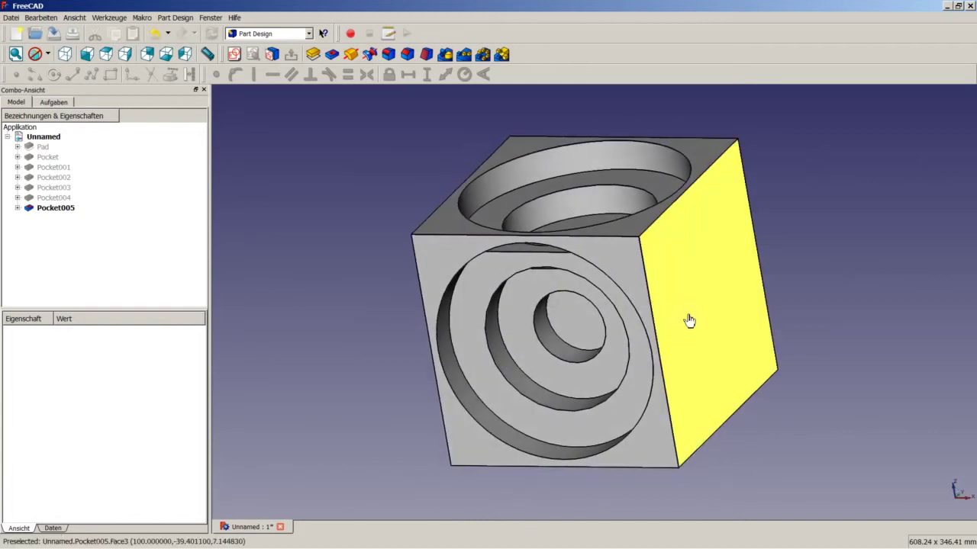
- On the uncut right face, sketch a centred circle with a 31,25 mm radius
left_click(690, 321)
left_click(233, 55)
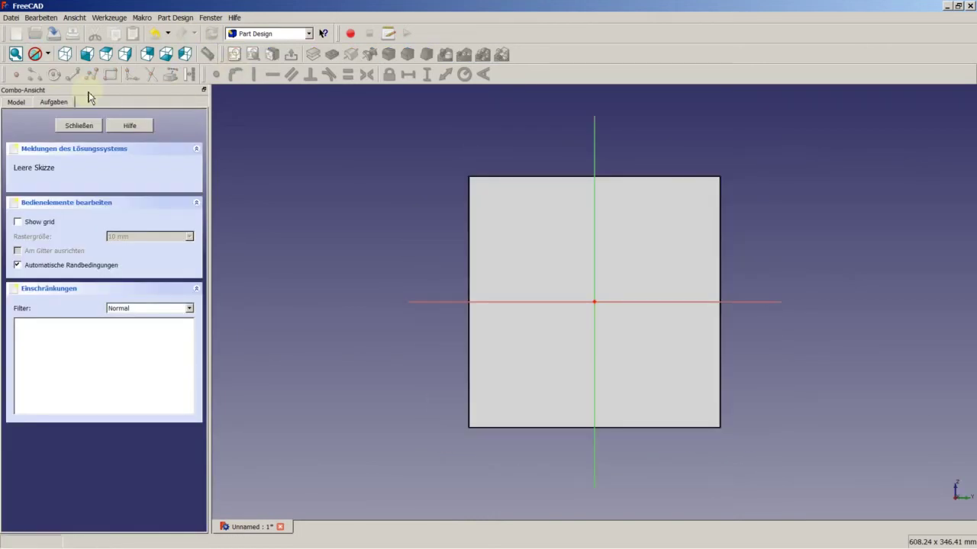
left_click(594, 303)
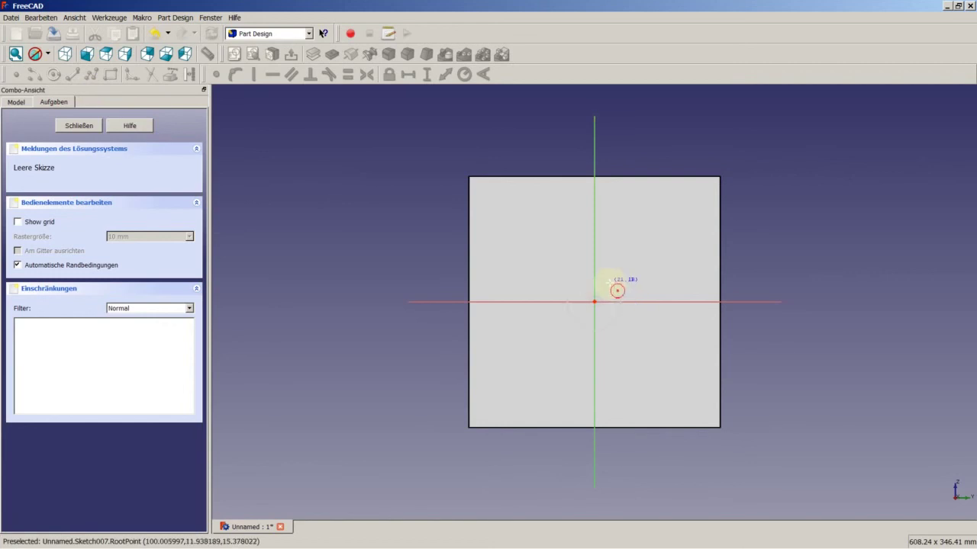
left_click(613, 287)
left_click(614, 283)
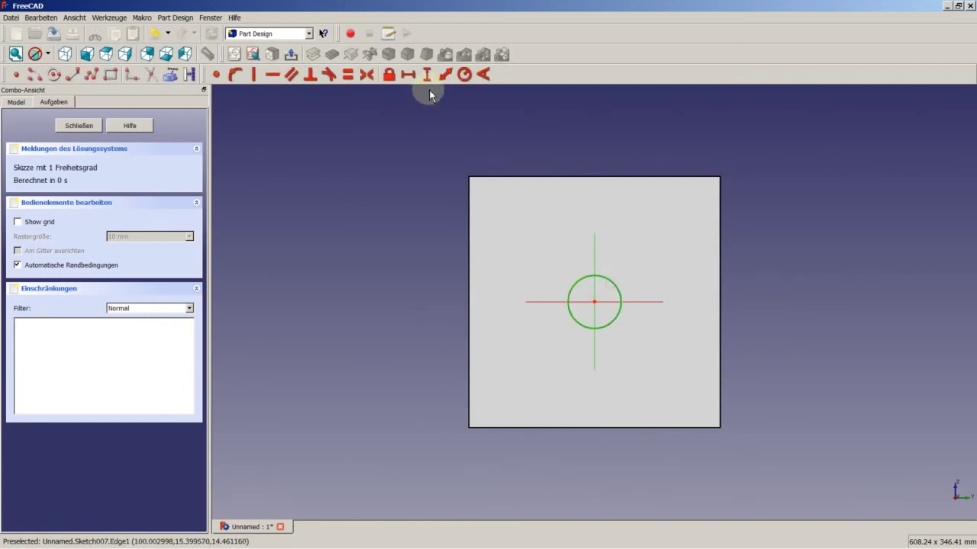
left_click(464, 74)
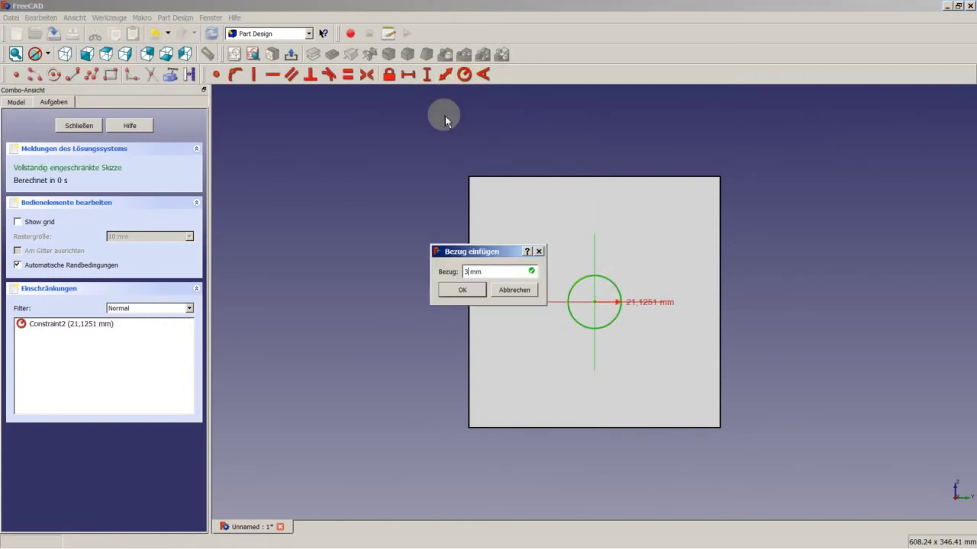
type("5")
key("Return")
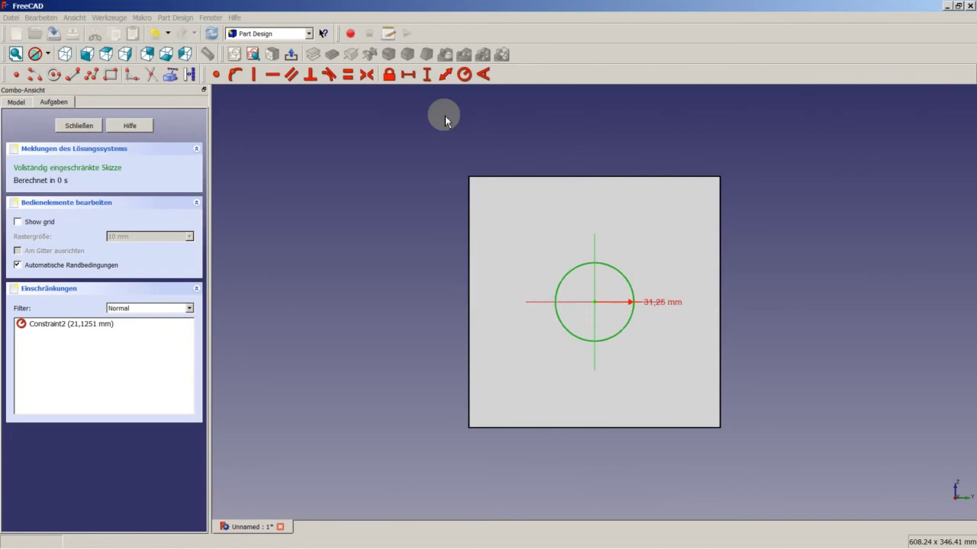
- Close the sketch and cut the circle into the face as Pocket006
left_click(80, 126)
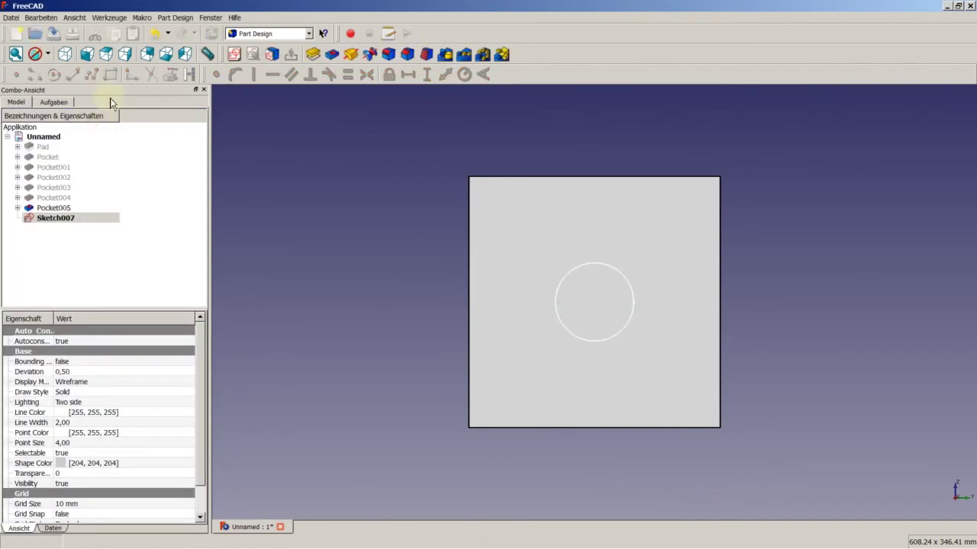
left_click(331, 53)
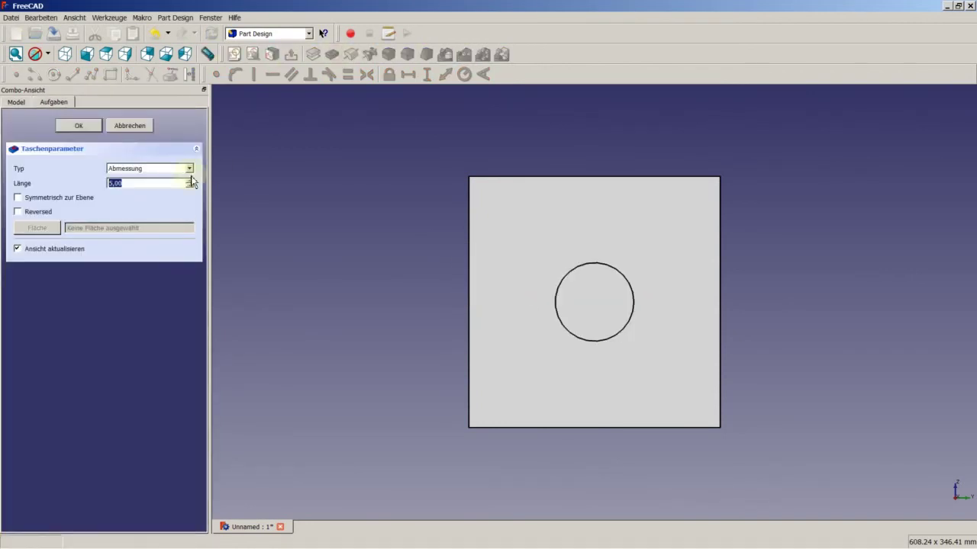
key("Return")
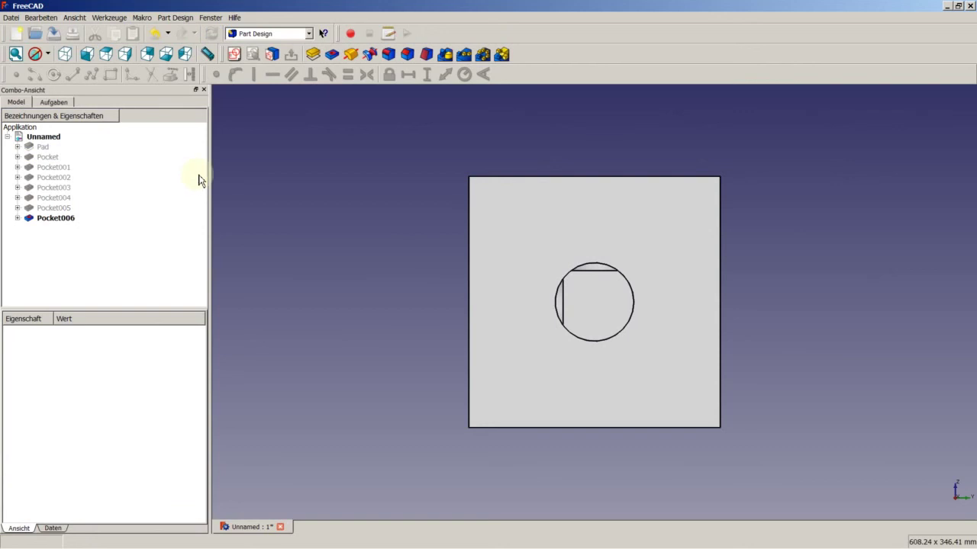
- Sketch an origin-centred circle with a 62,5 mm radius on the pocketed face
left_click(525, 283)
left_click(234, 53)
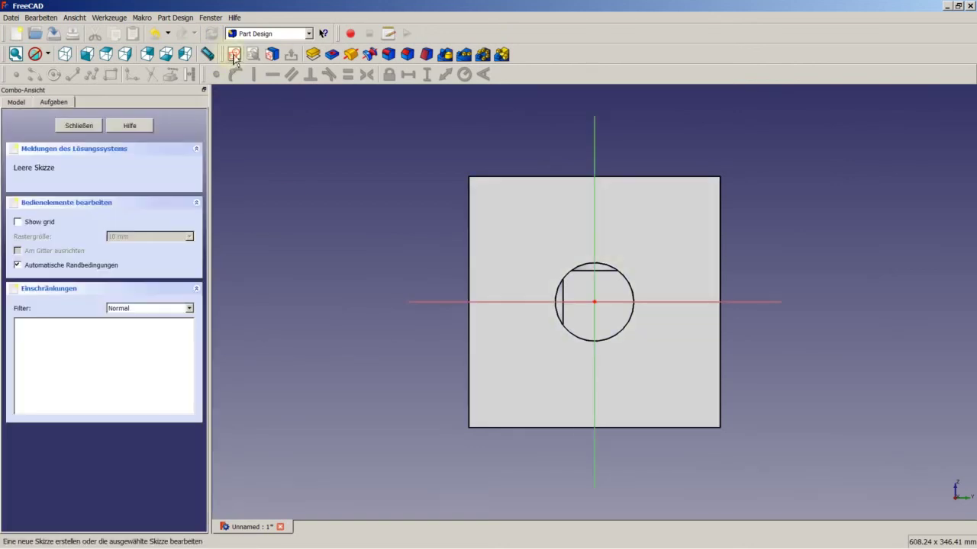
left_click(54, 75)
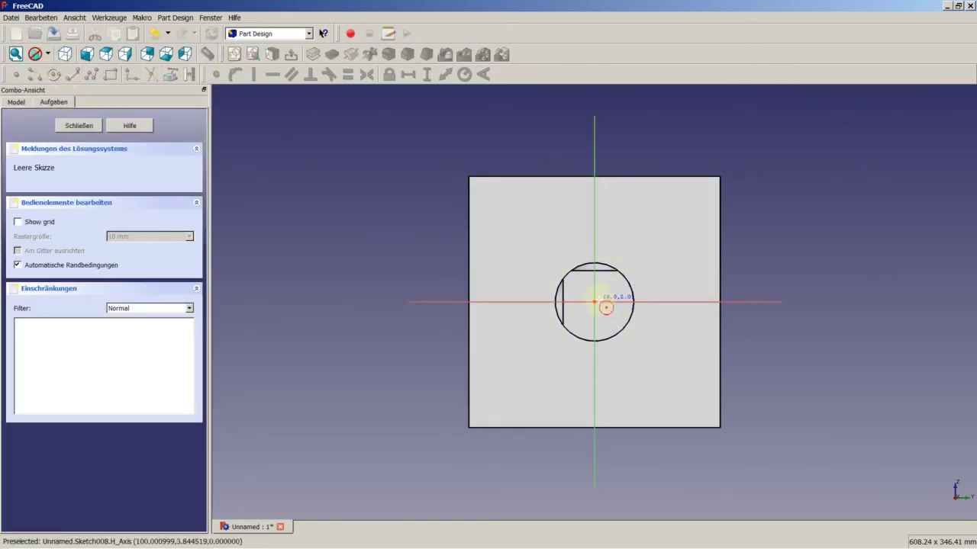
left_click(640, 266)
left_click(639, 267)
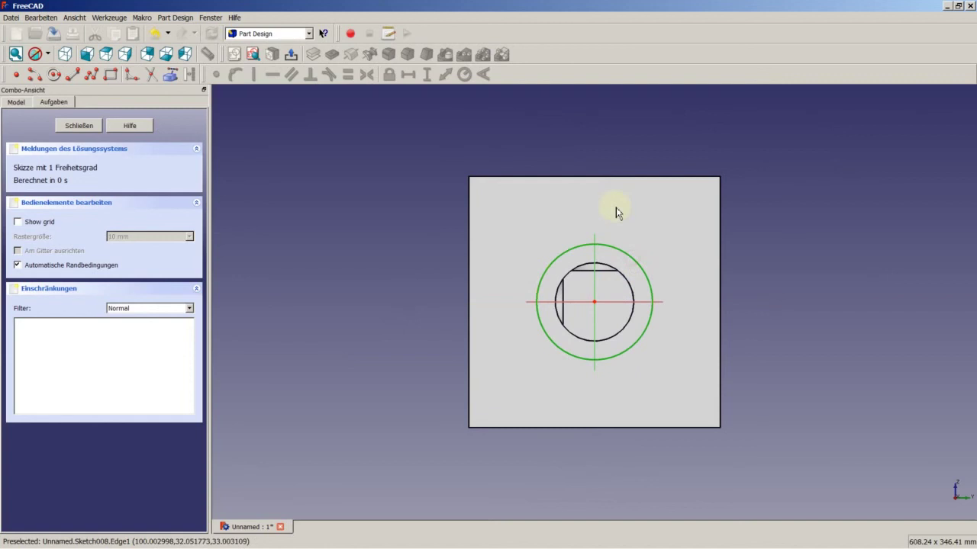
left_click(464, 74)
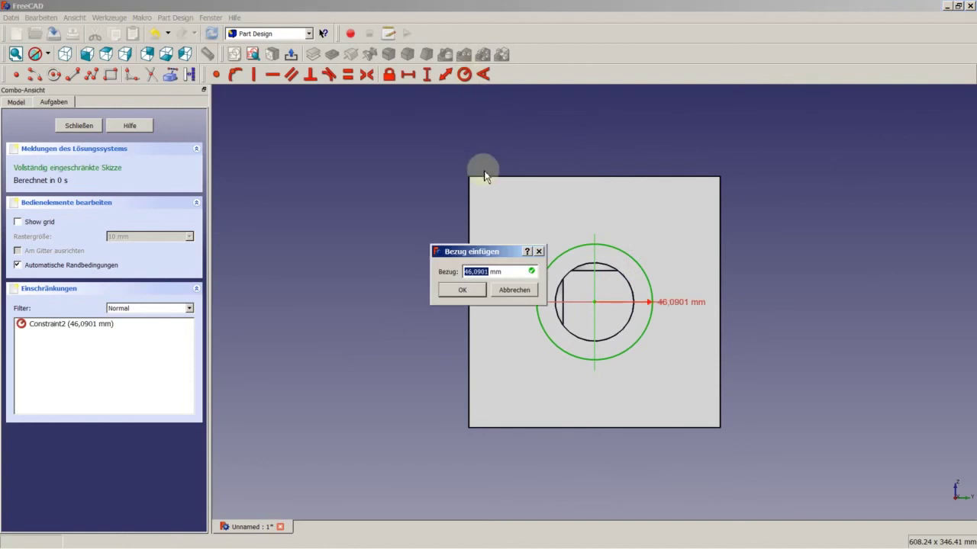
type("5")
key("Return")
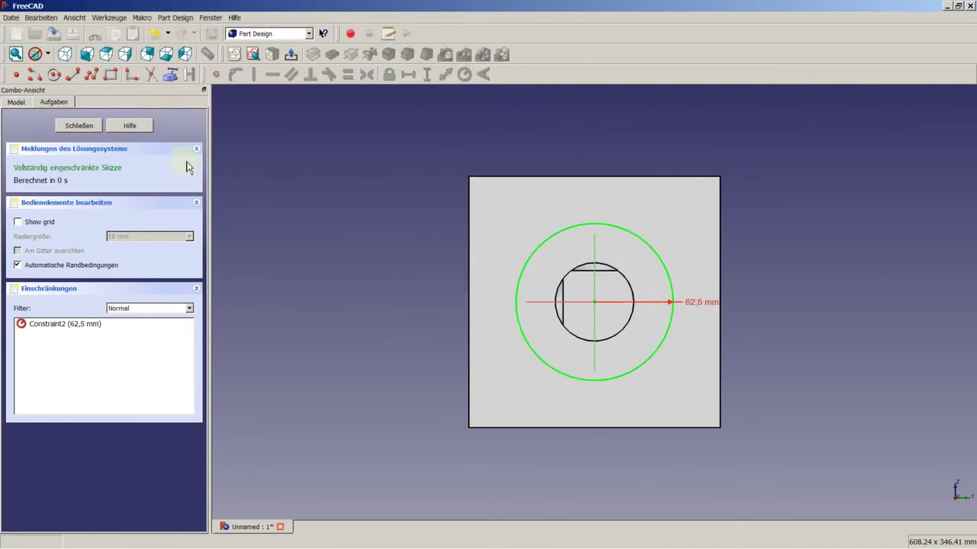
- Close the sketch and cut Pocket007 from it with length 10
left_click(89, 129)
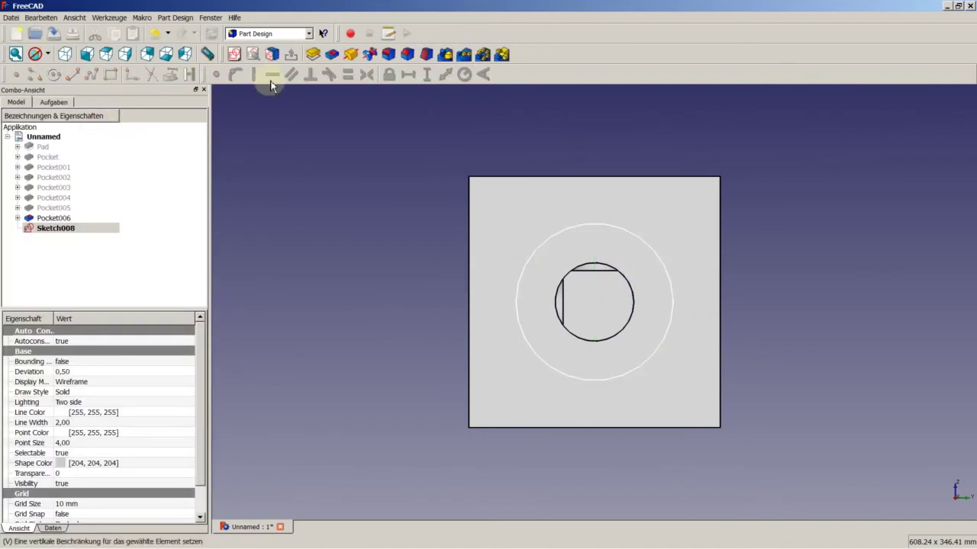
left_click(334, 55)
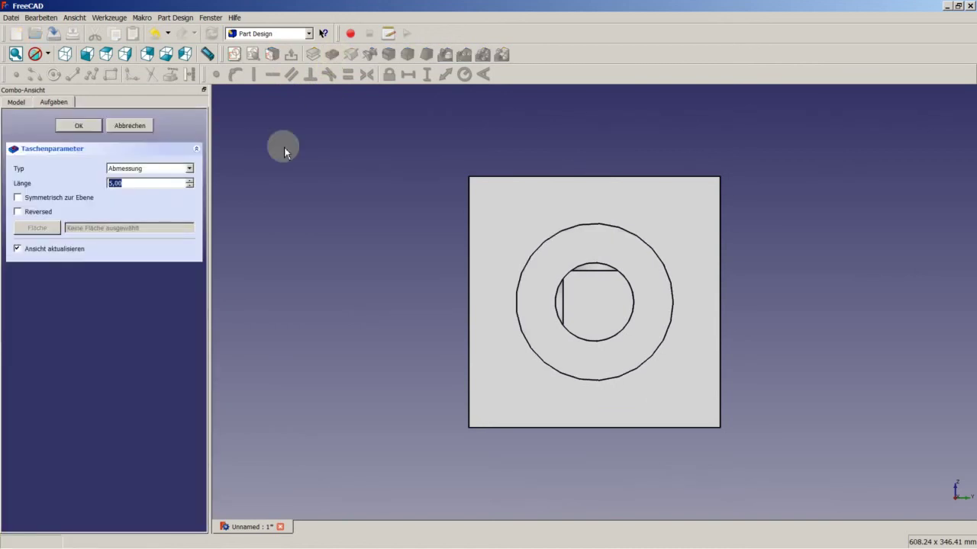
type("10")
key("Return")
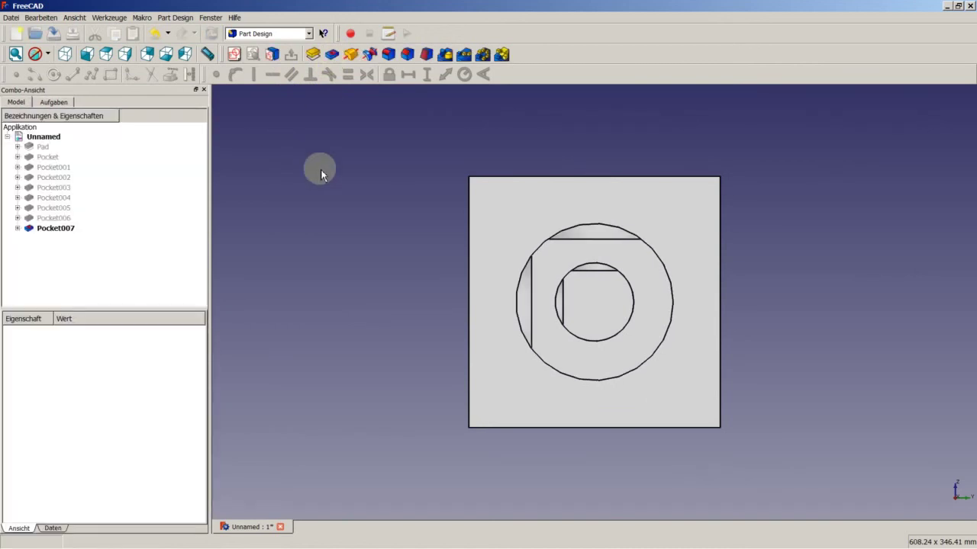
- Sketch an origin-centred circle with a 93,75 mm radius on the pocketed face
left_click(511, 225)
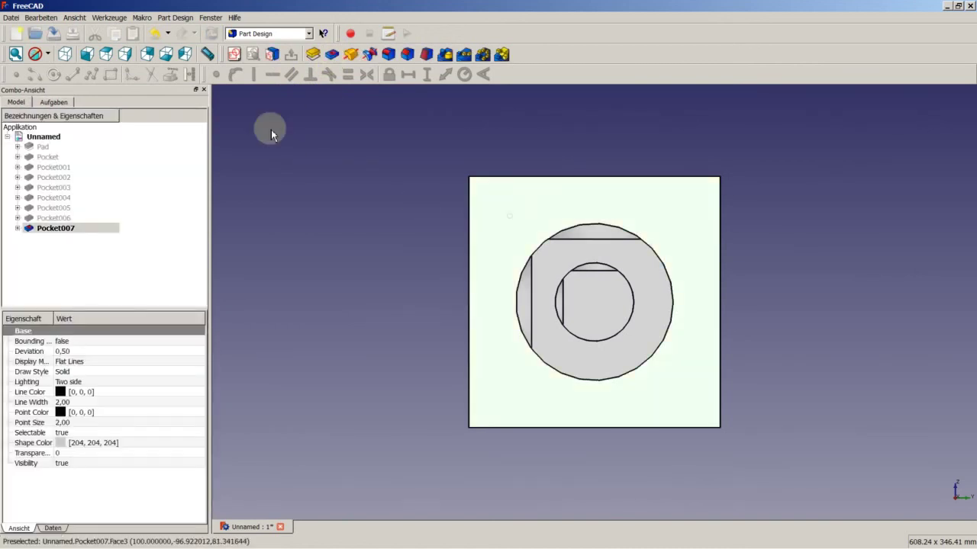
left_click(234, 54)
left_click(54, 77)
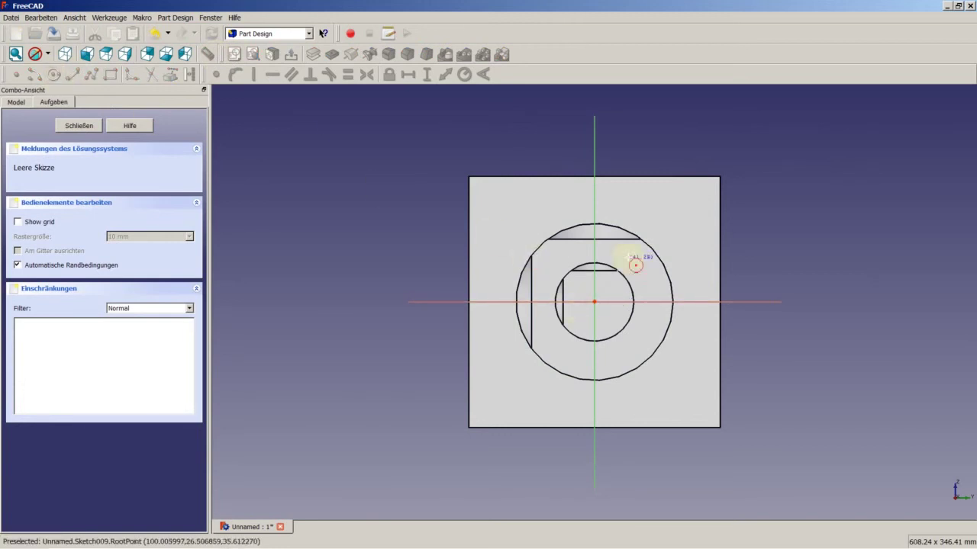
left_click(660, 233)
left_click(651, 224)
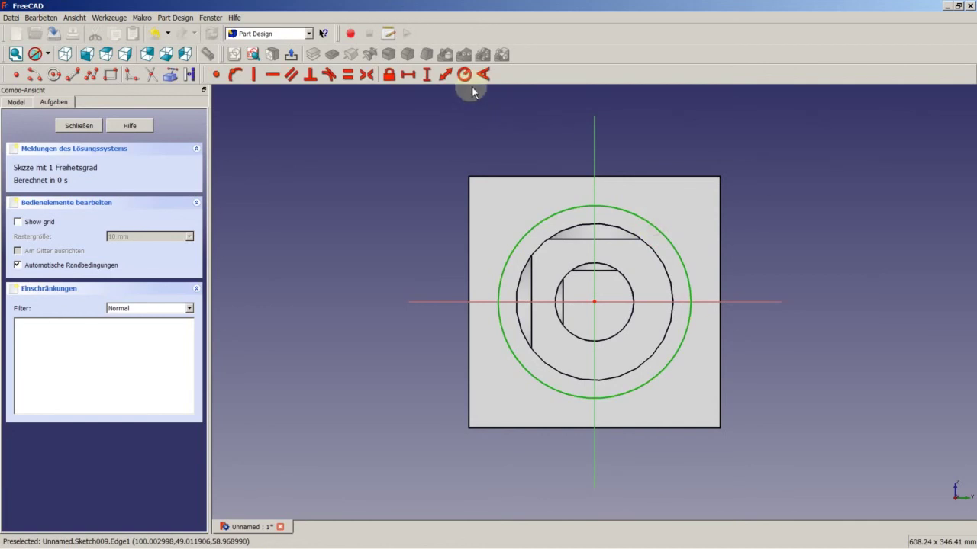
left_click(464, 74)
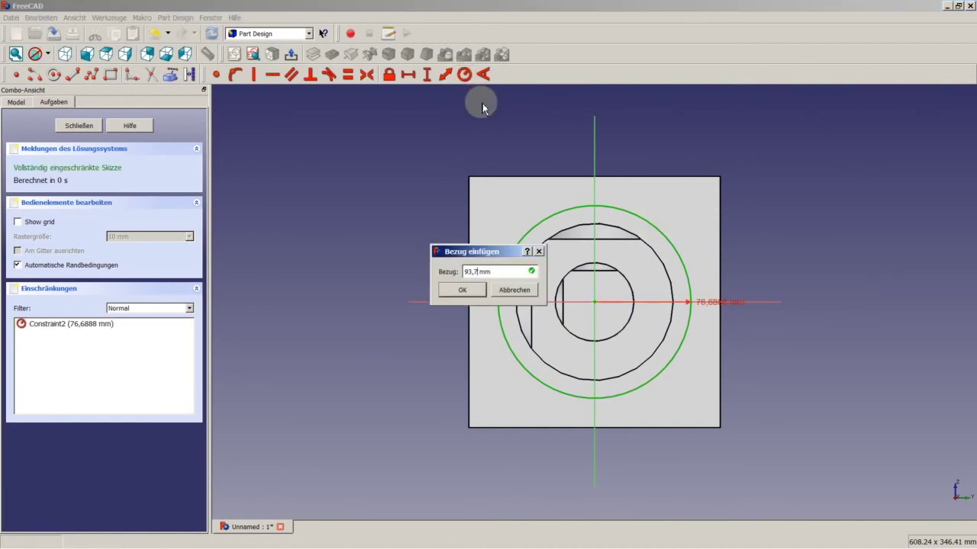
key("Return")
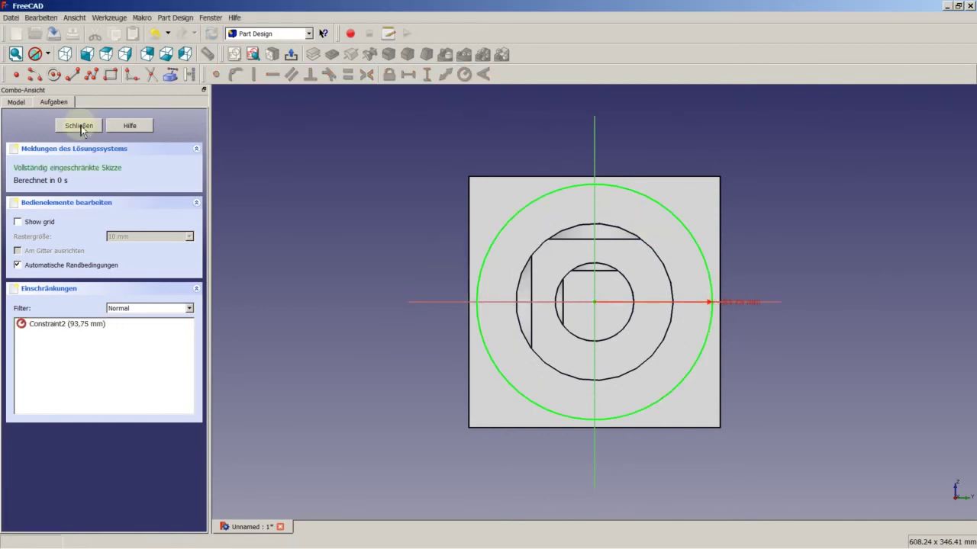
- Close the sketch, cut Pocket008 5 mm deep, and orbit the cube into 3D
left_click(79, 126)
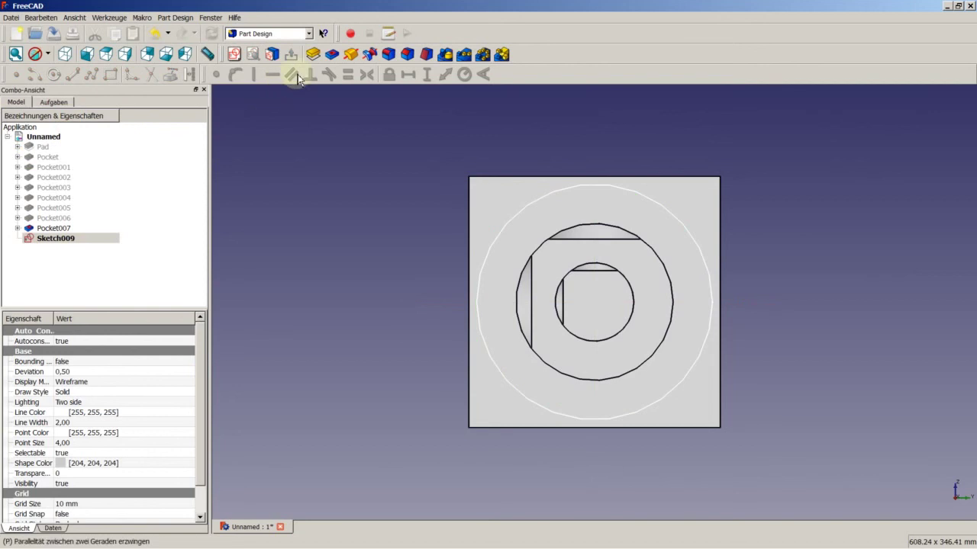
left_click(330, 55)
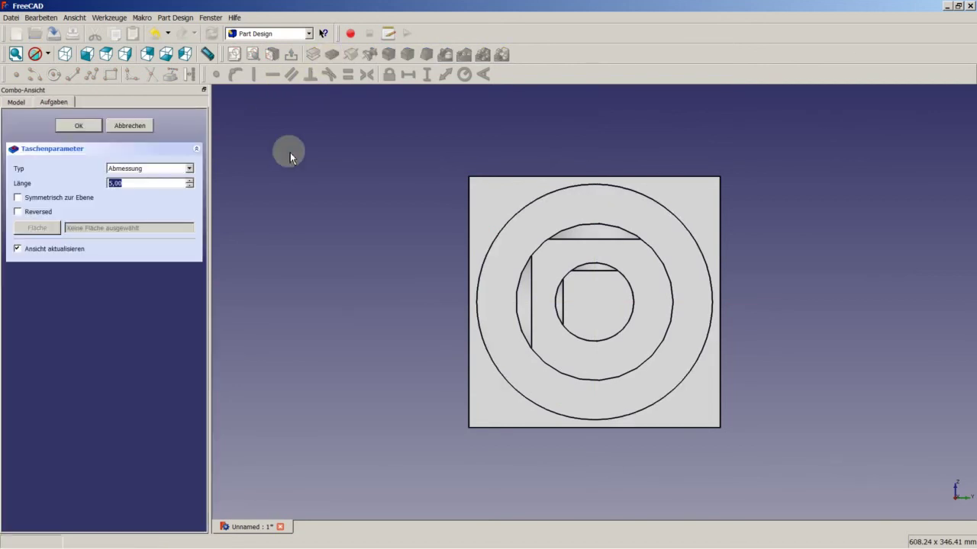
key("Return")
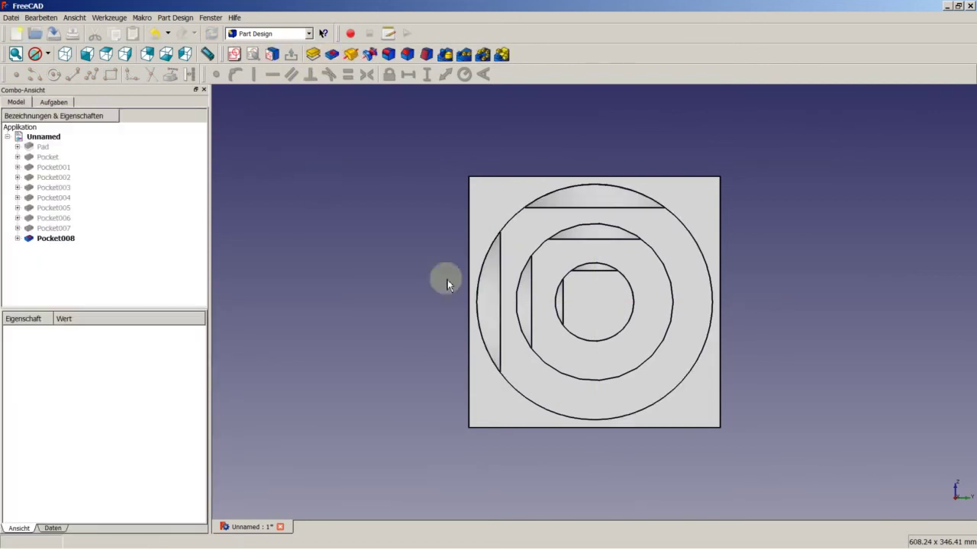
middle_click_drag(447, 285, 468, 338)
- On the right-hand face, sketch a centred circle with a 31,25 mm radius
left_click(648, 325)
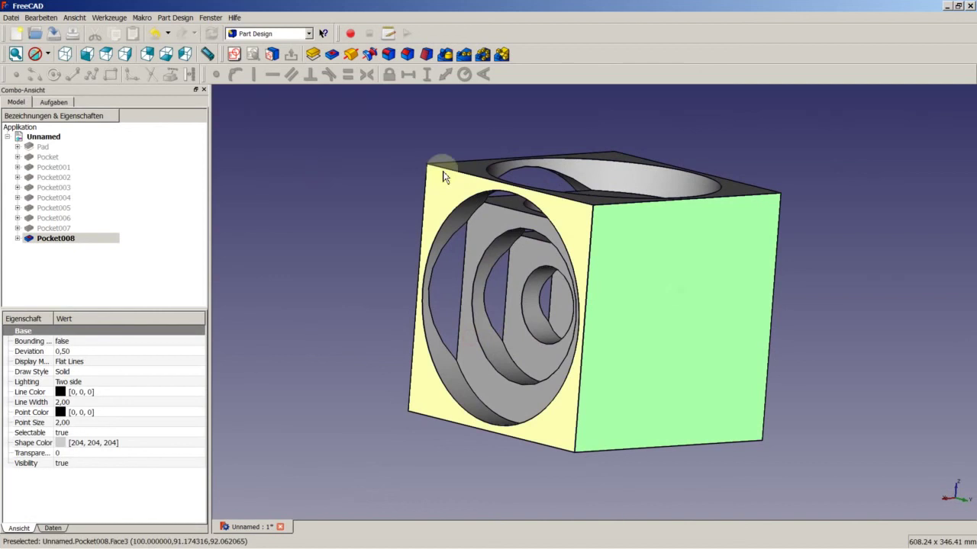
left_click(233, 54)
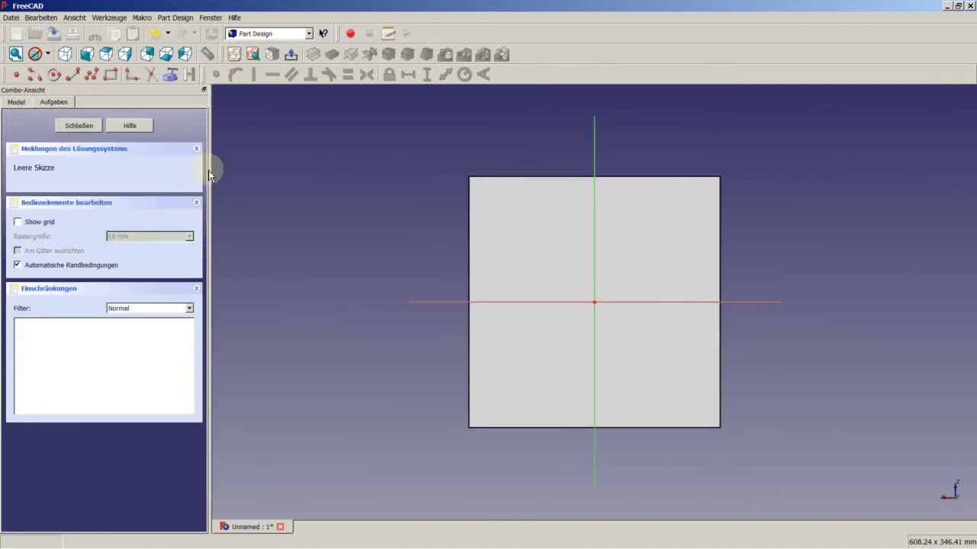
left_click(57, 76)
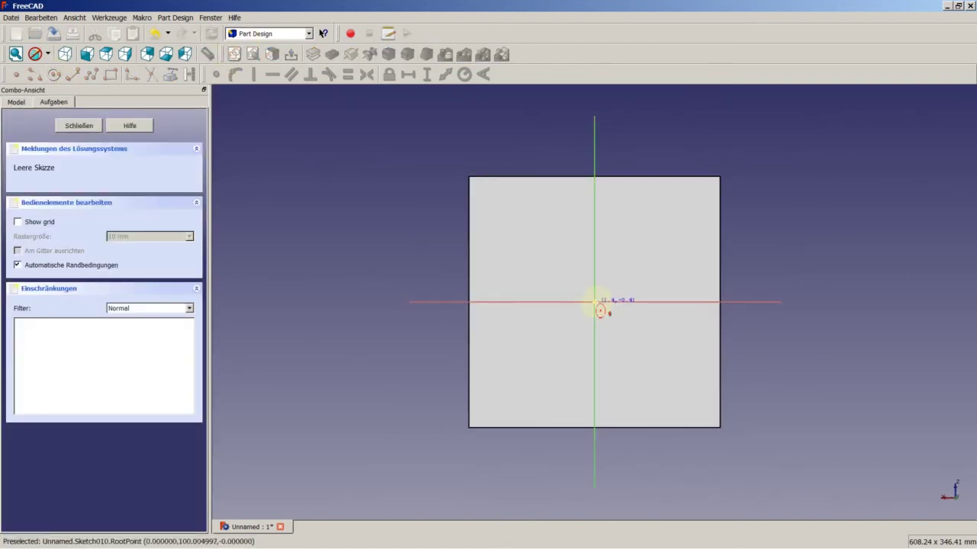
left_click(595, 302)
left_click(615, 297)
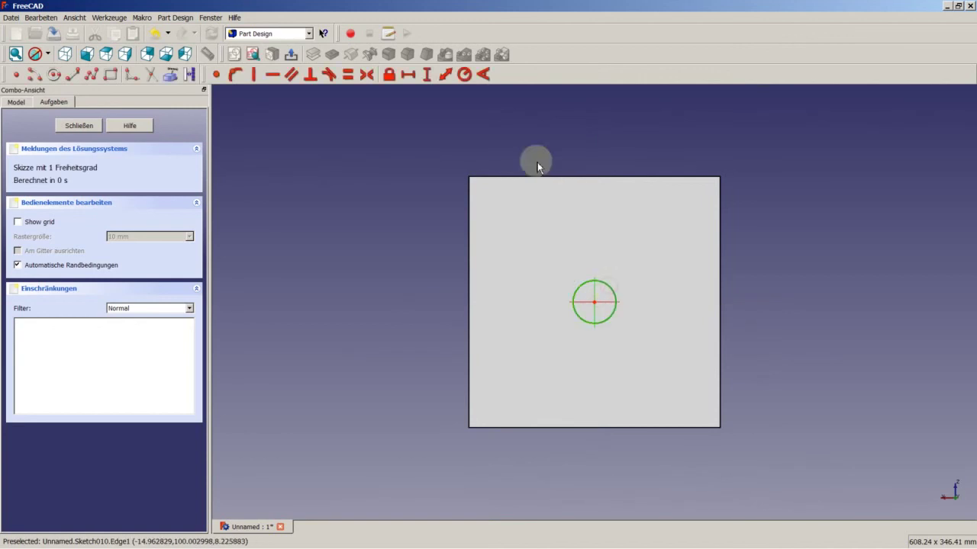
left_click(472, 75)
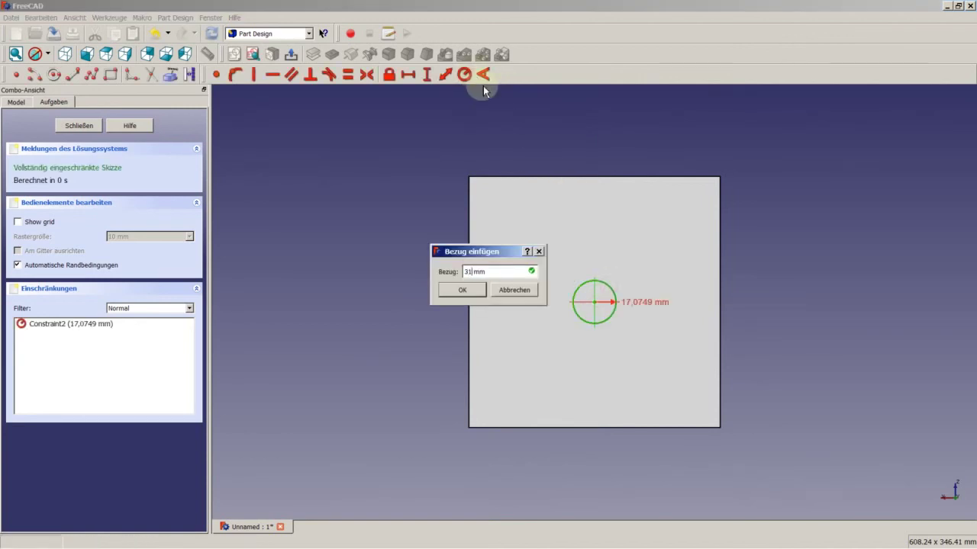
key("Return")
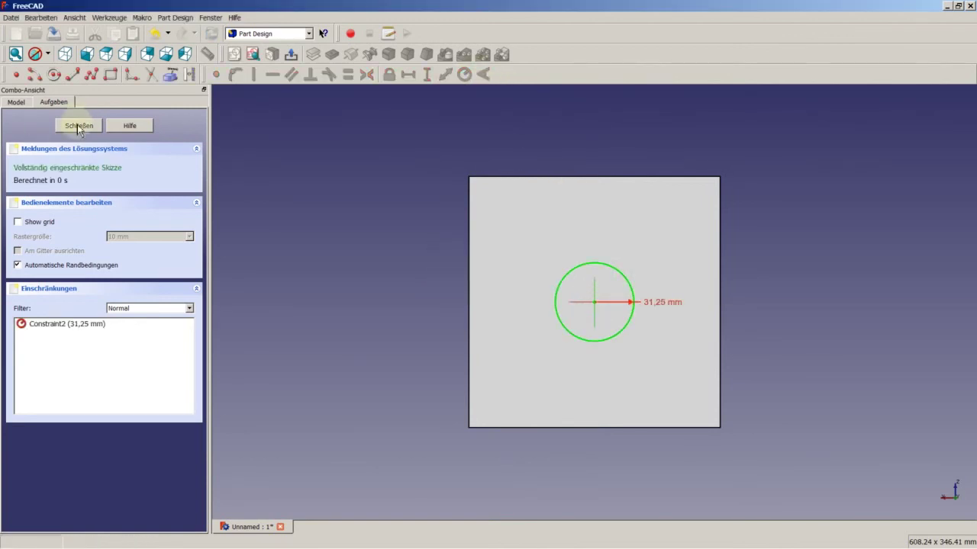
- Close the sketch and cut the circle 5 mm deep as Pocket009
left_click(78, 125)
left_click(332, 55)
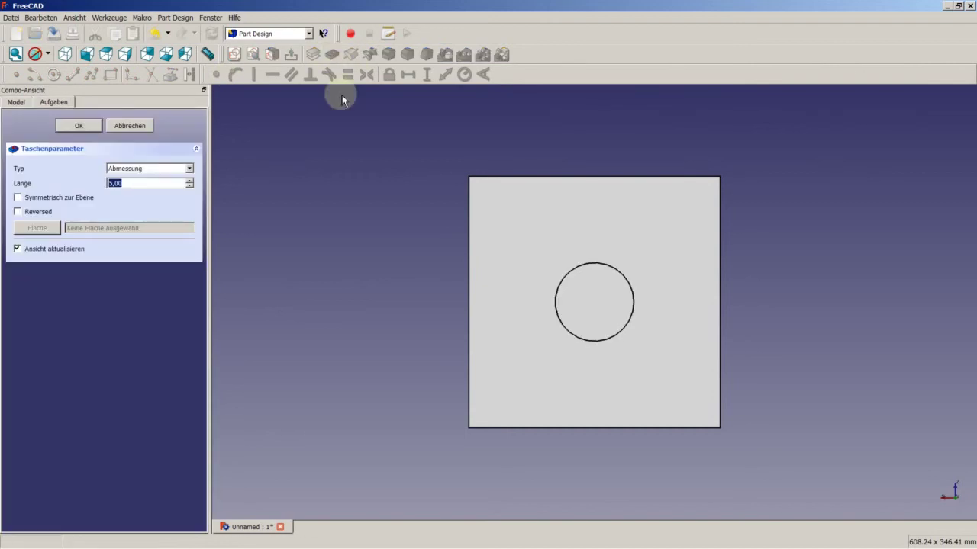
key("Return")
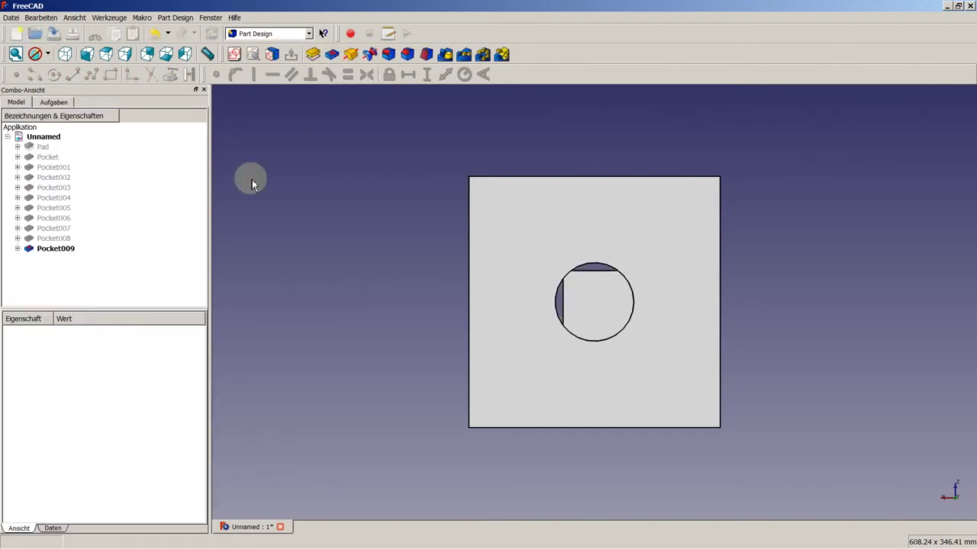
- Sketch an origin-centred circle with a 62,5 mm radius on the pocketed face
left_click(508, 239)
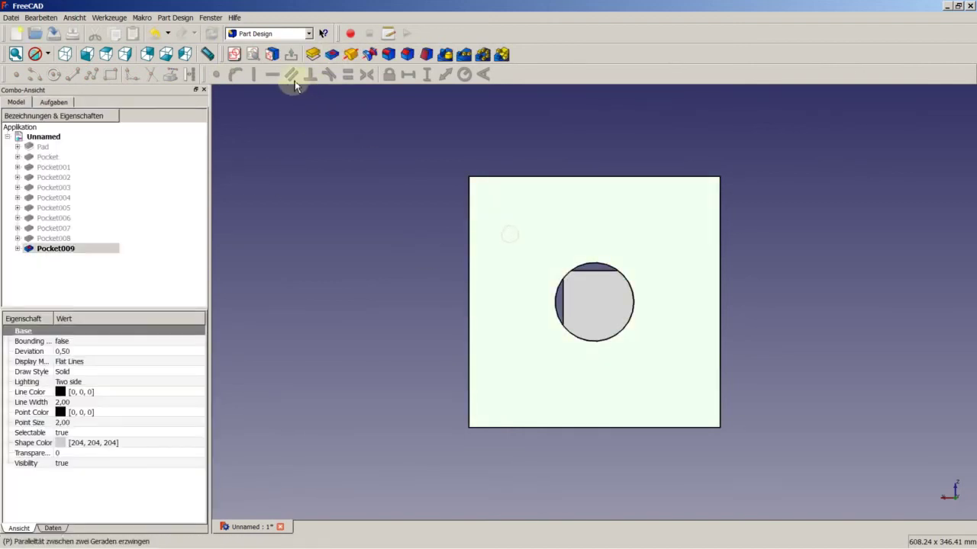
left_click(233, 54)
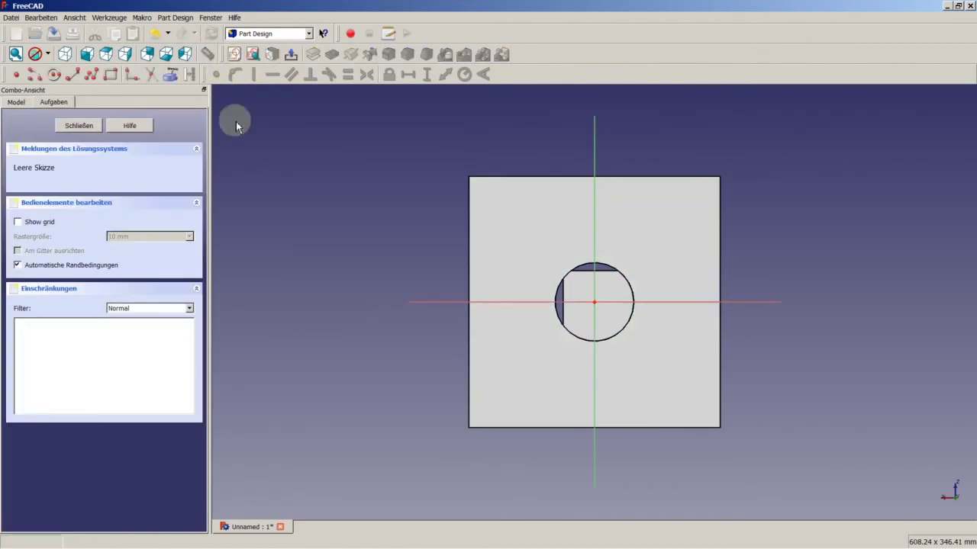
left_click(54, 74)
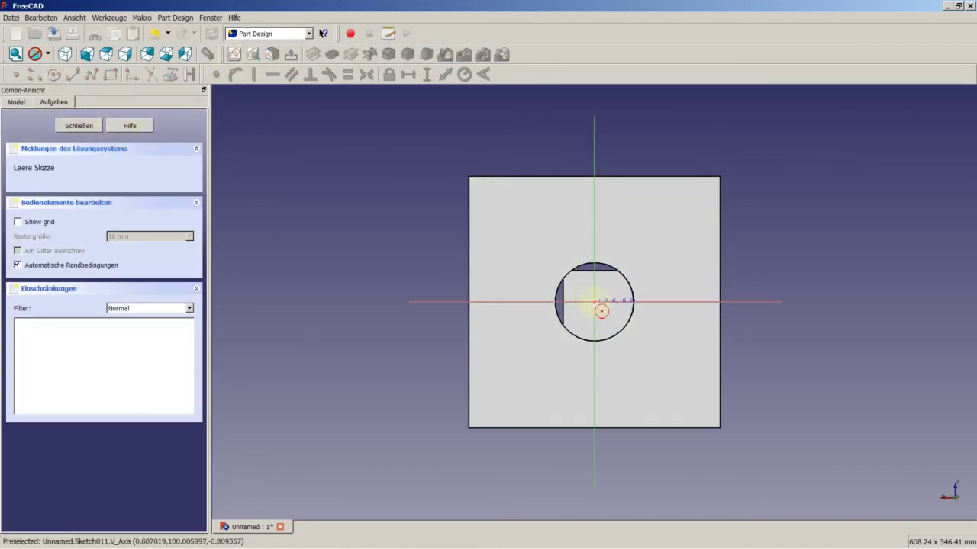
left_click(595, 303)
left_click(652, 265)
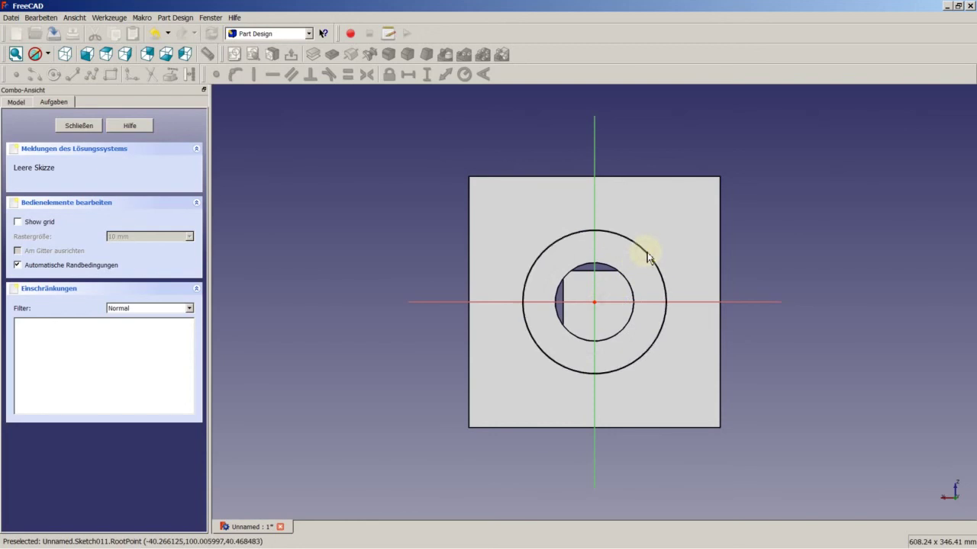
left_click(653, 265)
left_click(464, 74)
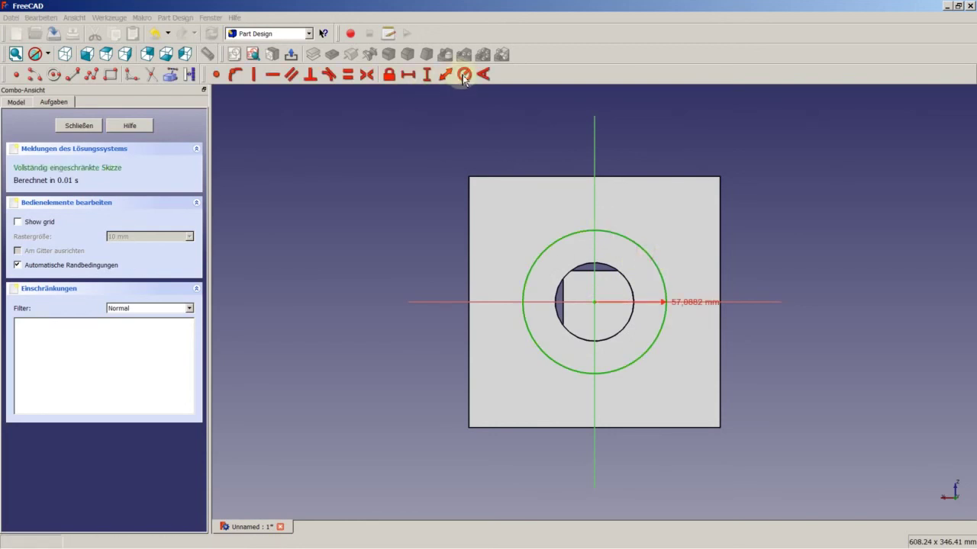
type("62,5")
key("Return")
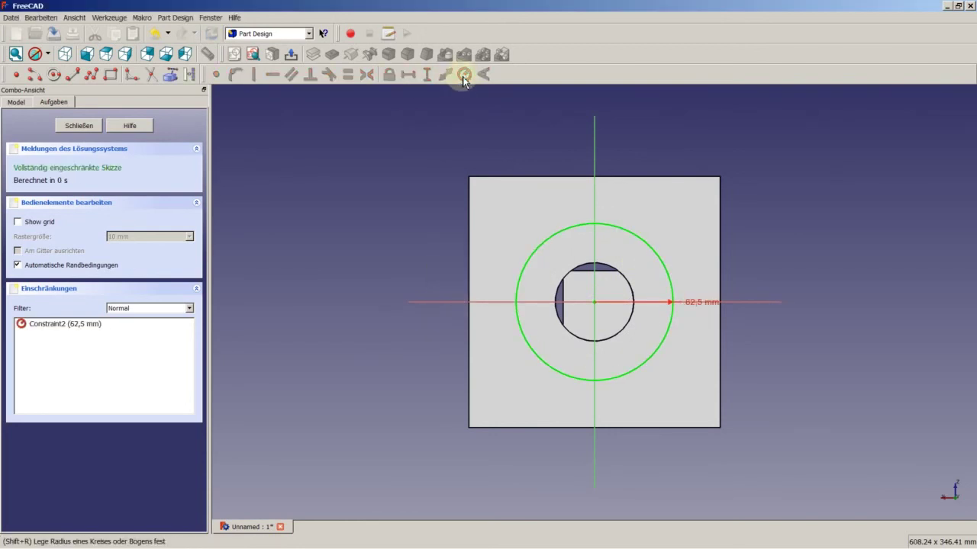
- Close the sketch and cut the circle 5 mm deep as Pocket010
left_click(96, 129)
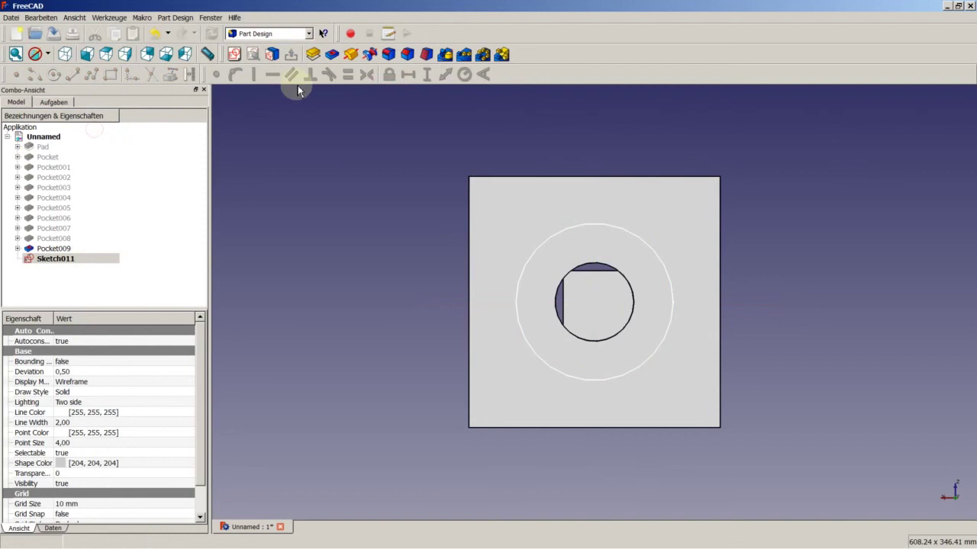
left_click(331, 53)
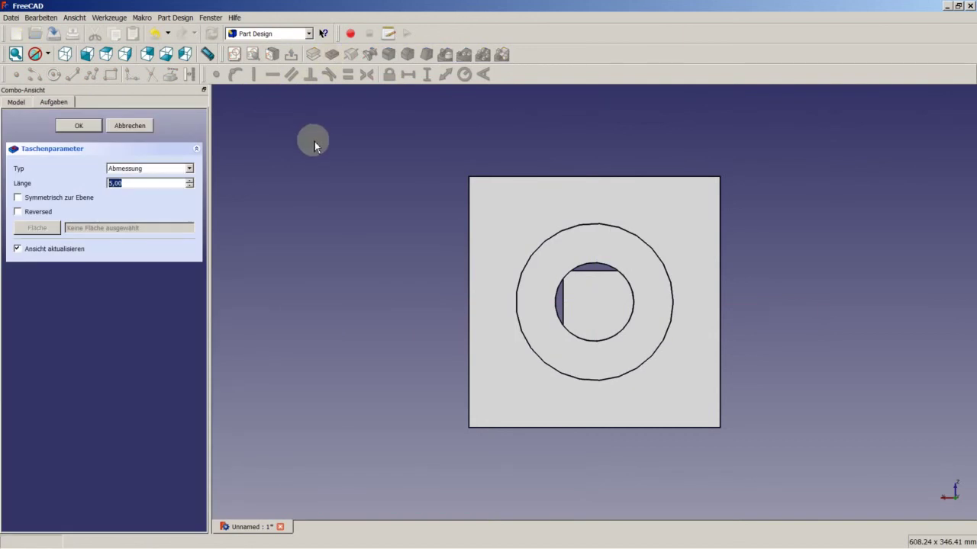
key("Return")
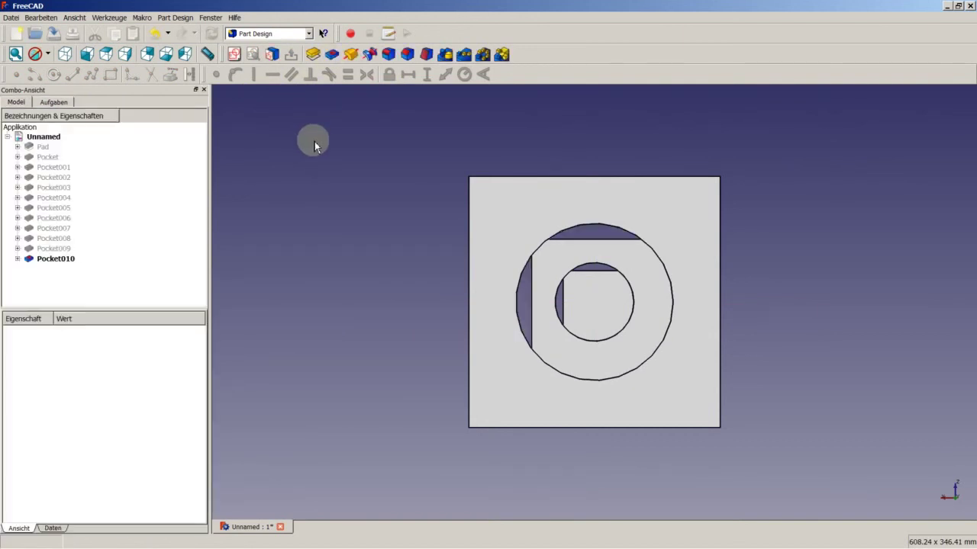
- Sketch an origin-centred outer circle with a 93,75 mm radius on the face
left_click(494, 214)
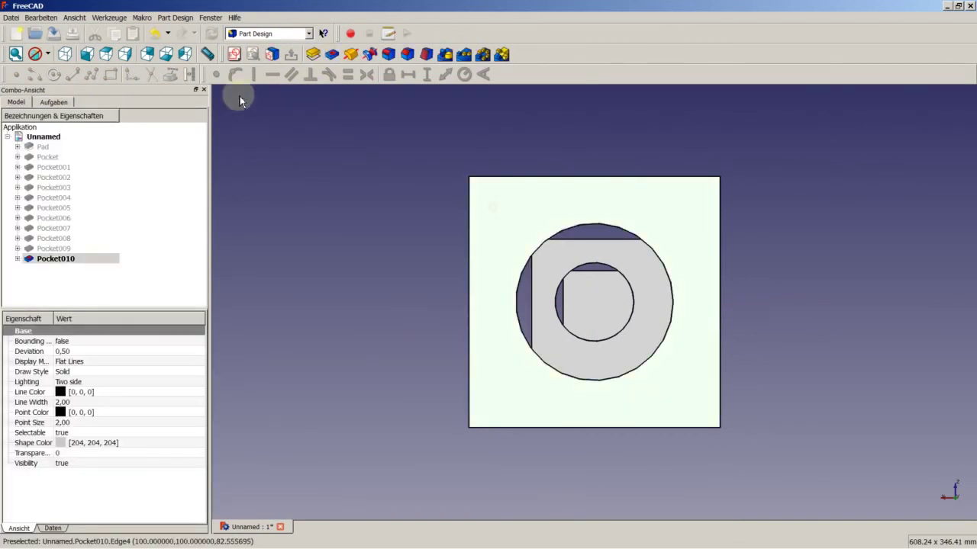
left_click(234, 54)
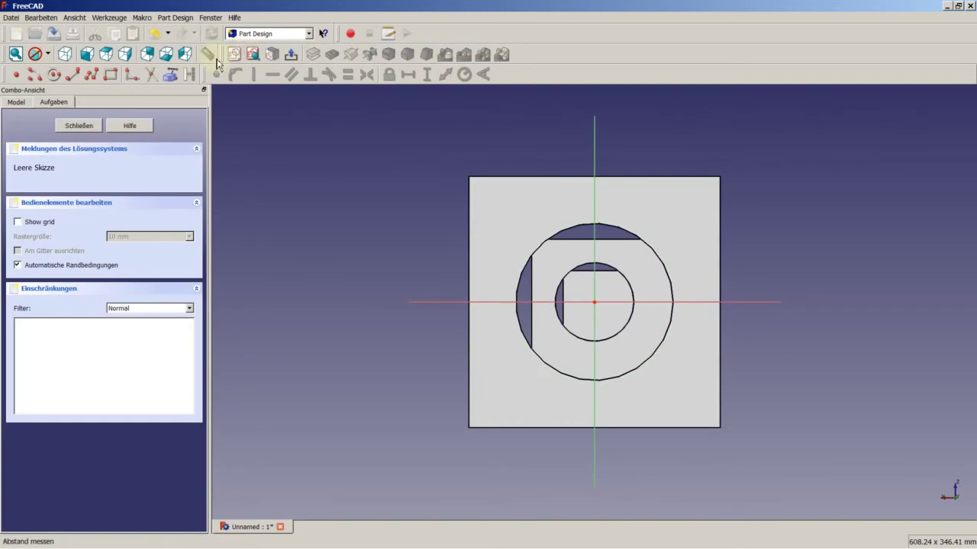
left_click(58, 74)
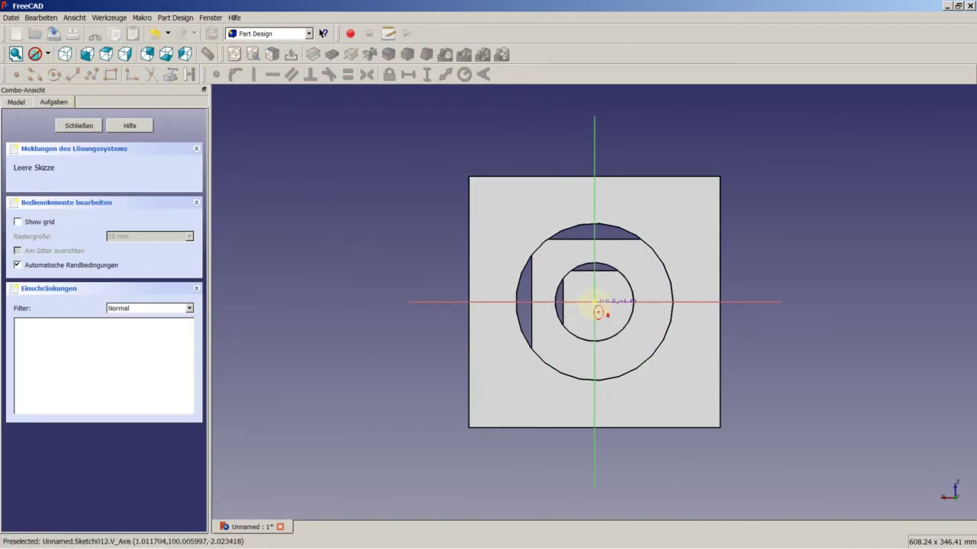
left_click(594, 303)
left_click(669, 240)
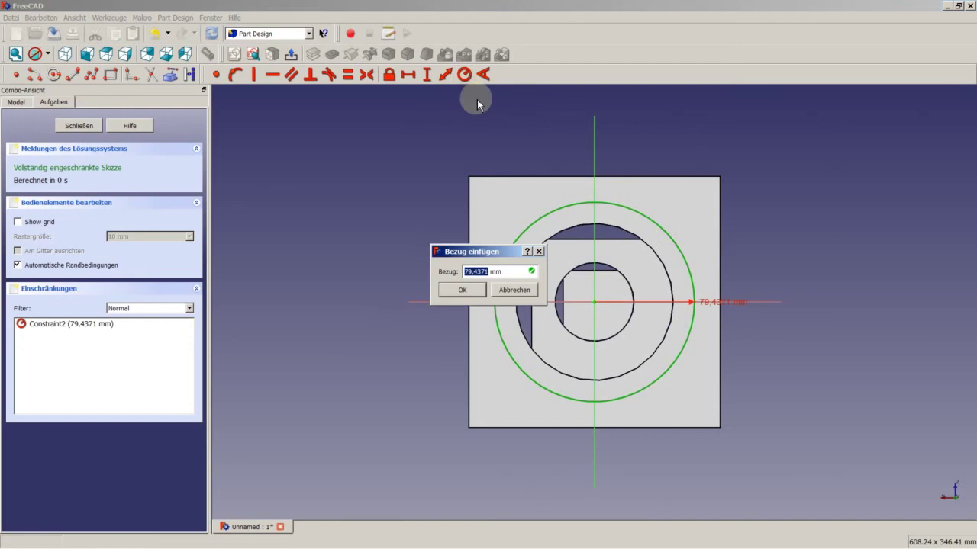
type("93,75")
key("Return")
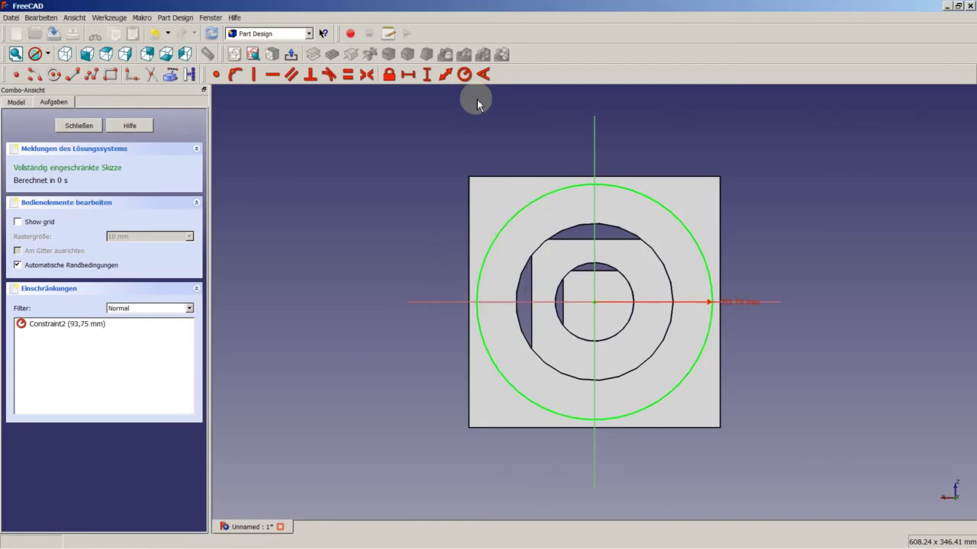
- Close the sketch and cut the outer circle as Pocket011
left_click(91, 126)
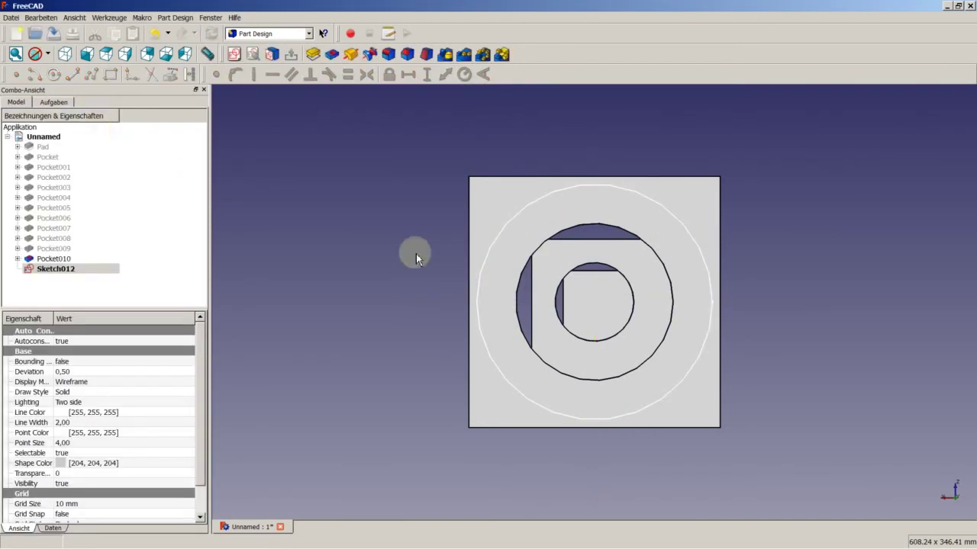
left_click(332, 54)
type("25")
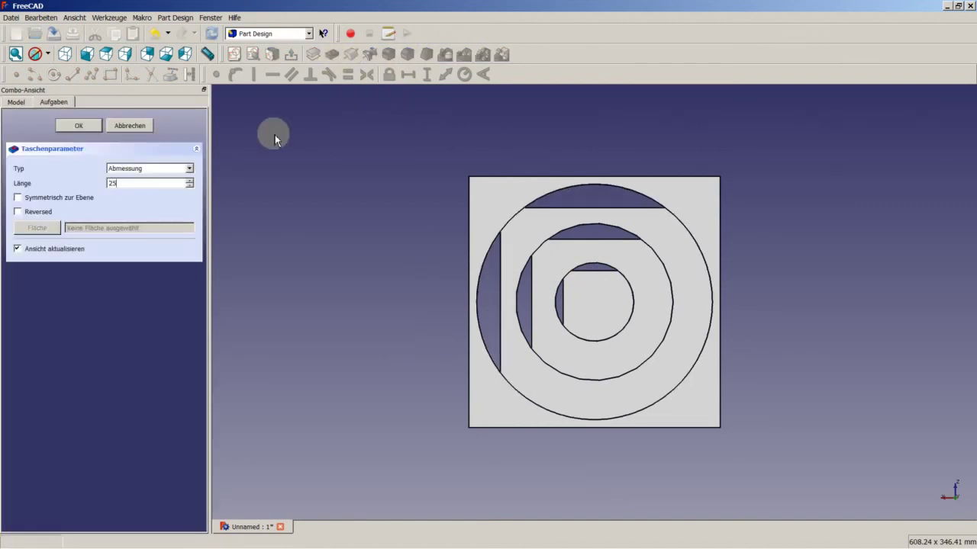
key("Return")
- Orbit to an uncut face and sketch a centred circle with a 31,25 mm radius
mouse_move(366, 207)
middle_mouse_down()
mouse_move(512, 312)
mouse_move(453, 218)
mouse_move(556, 328)
mouse_move(599, 349)
mouse_move(562, 285)
mouse_move(588, 275)
mouse_move(682, 301)
mouse_move(791, 283)
mouse_move(611, 251)
mouse_move(464, 273)
mouse_move(366, 342)
middle_mouse_up()
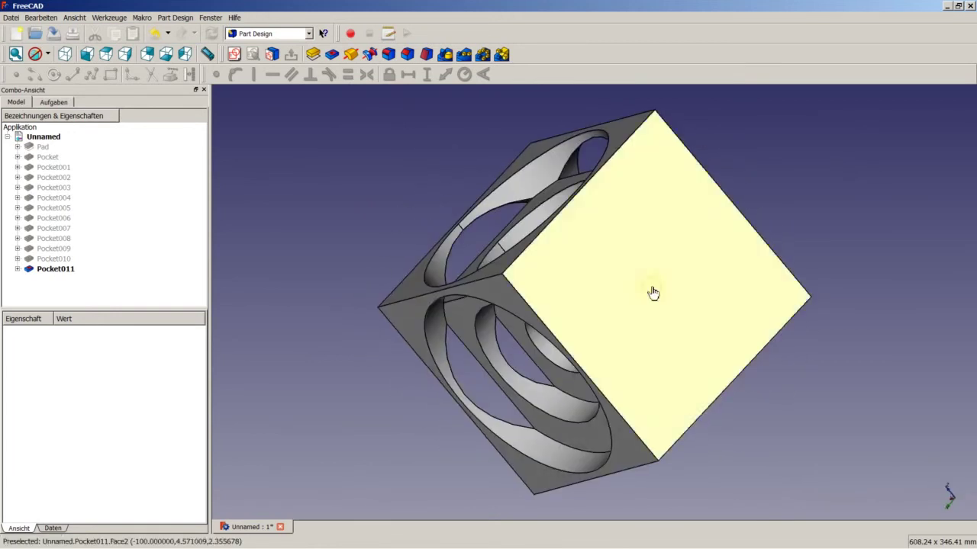
left_click(653, 293)
left_click(235, 58)
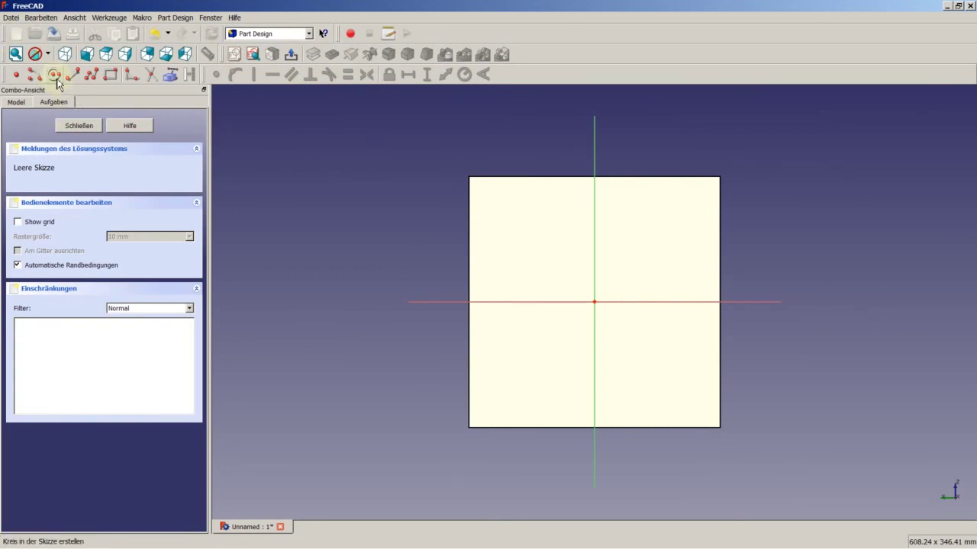
left_click(56, 79)
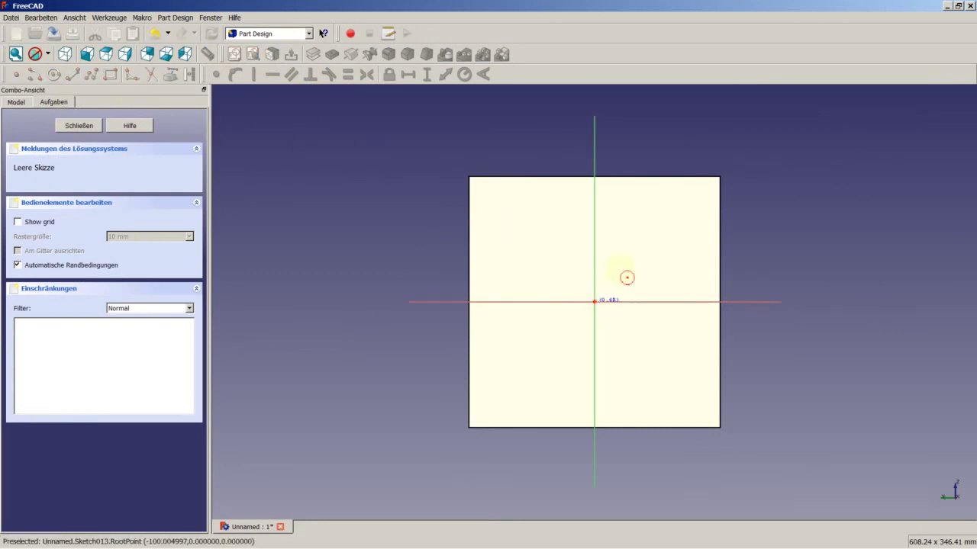
left_click(594, 301)
left_click(625, 271)
left_click(625, 271)
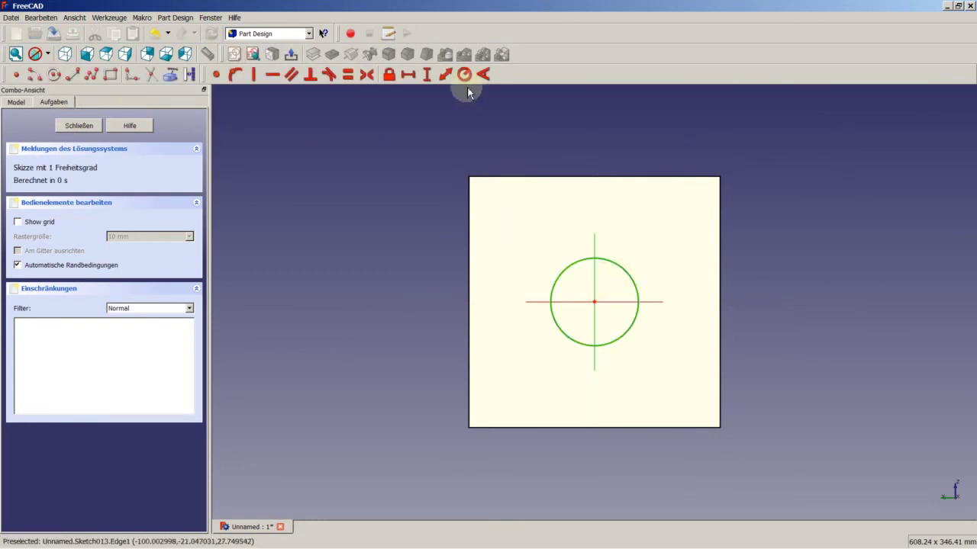
left_click(464, 74)
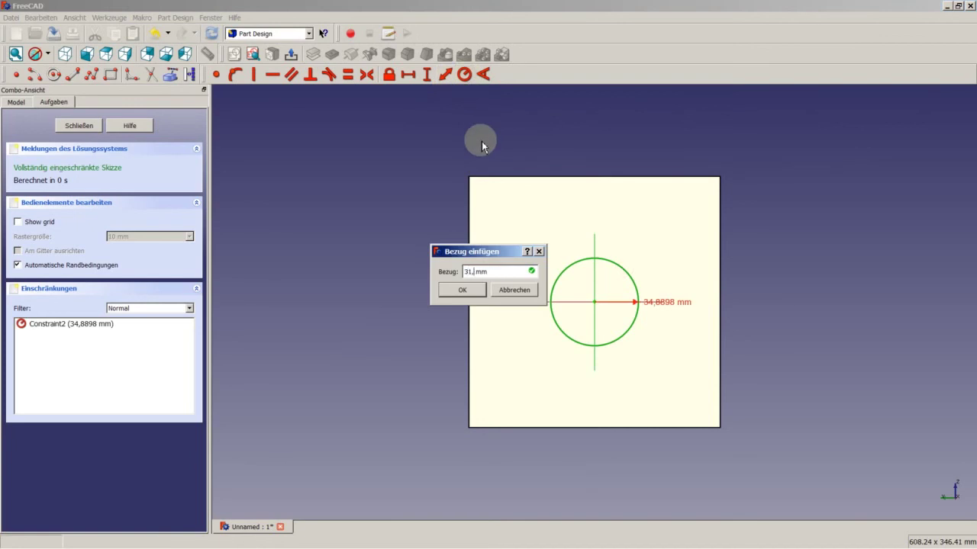
key("Return")
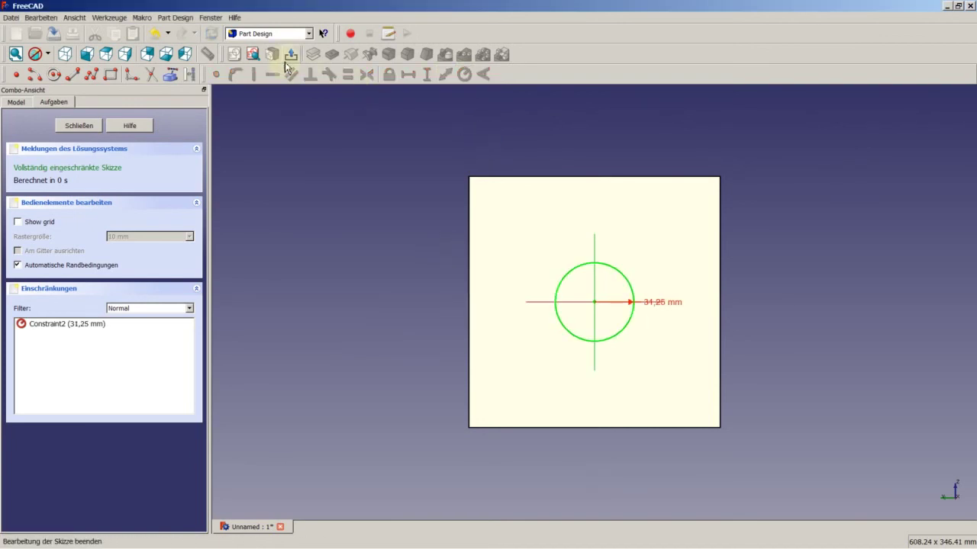
- Close the sketch and cut the circle 5 mm deep as Pocket012
left_click(290, 55)
left_click(334, 50)
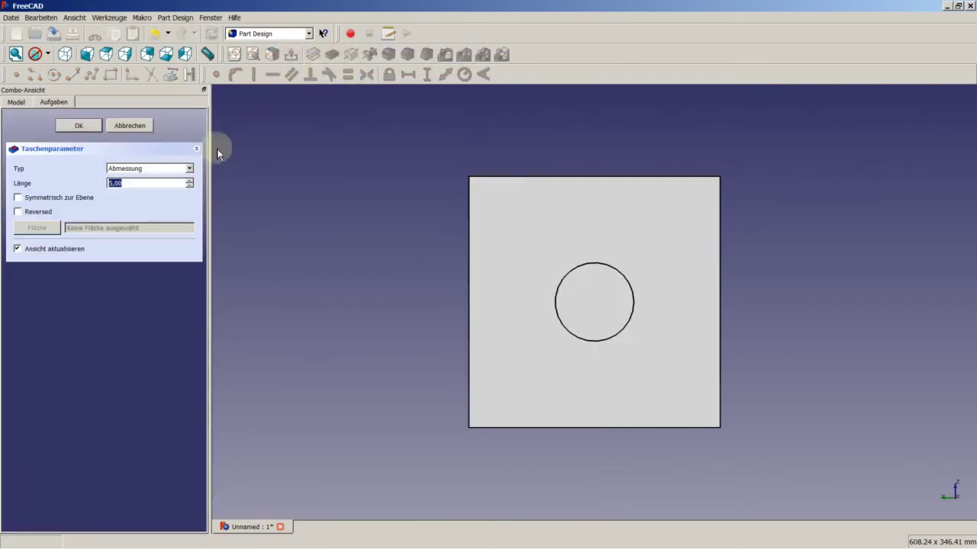
key("Return")
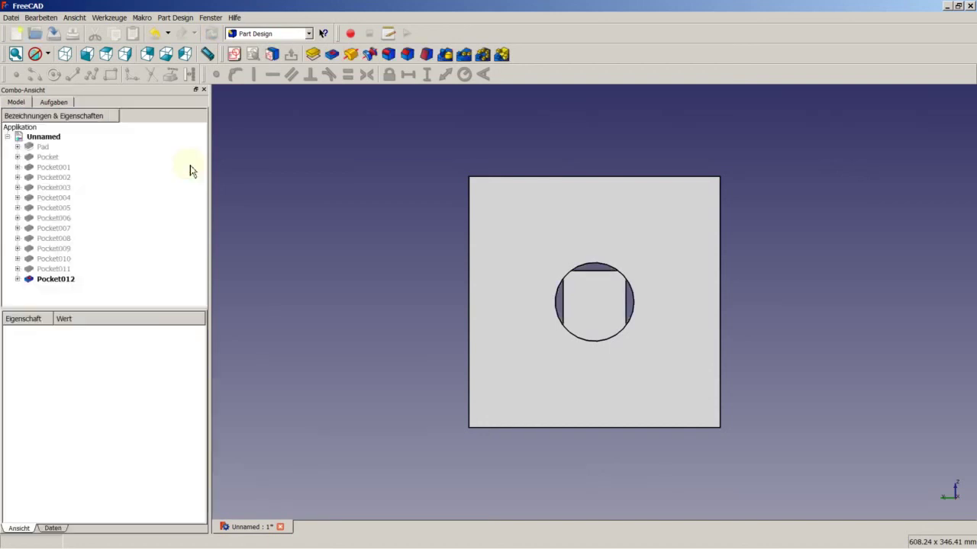
- Select the fifth face, dismiss Pocket's no-matching-sketches warning, and open a new sketch on it
left_click(508, 211)
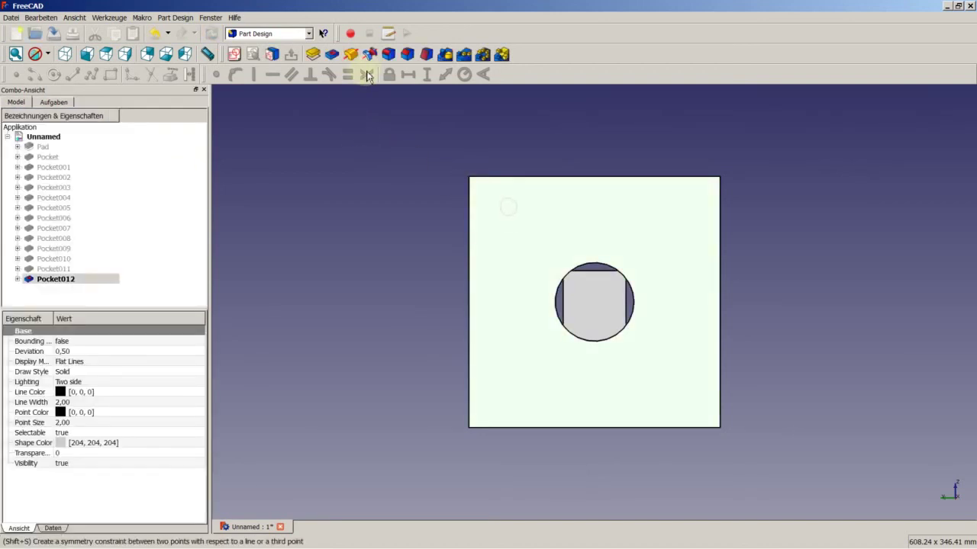
left_click(338, 58)
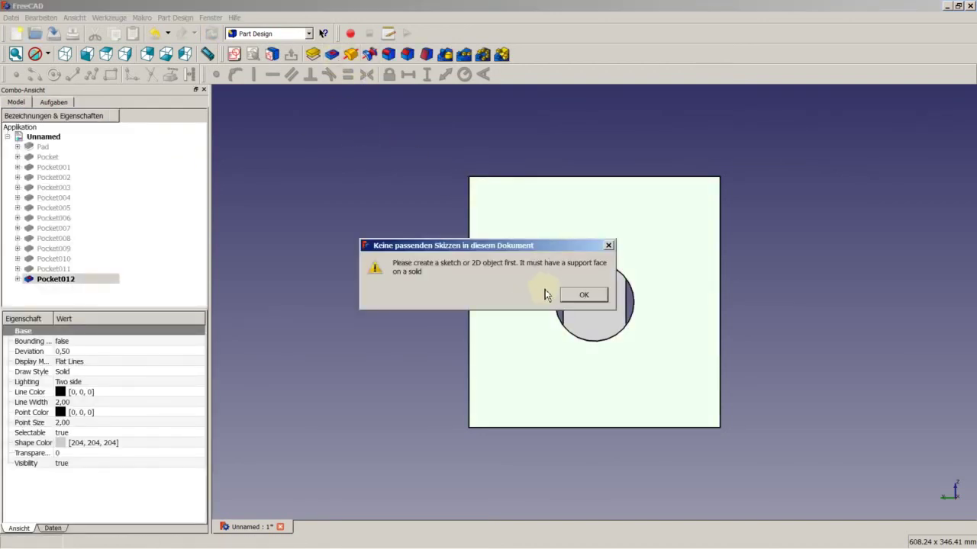
left_click(584, 295)
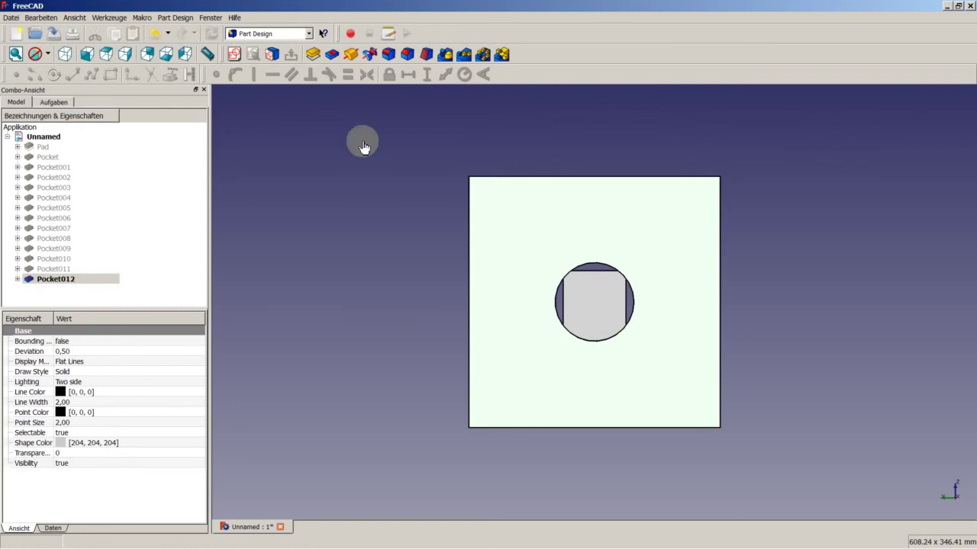
left_click(234, 53)
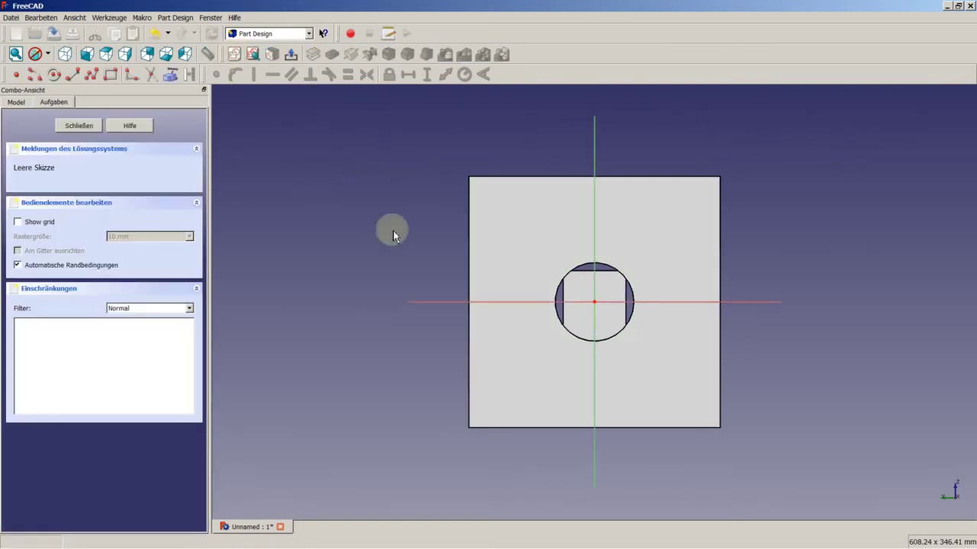
- Sketch a circle at the origin with a 62,5 mm radius and pocket it 5 mm deep
left_click(54, 75)
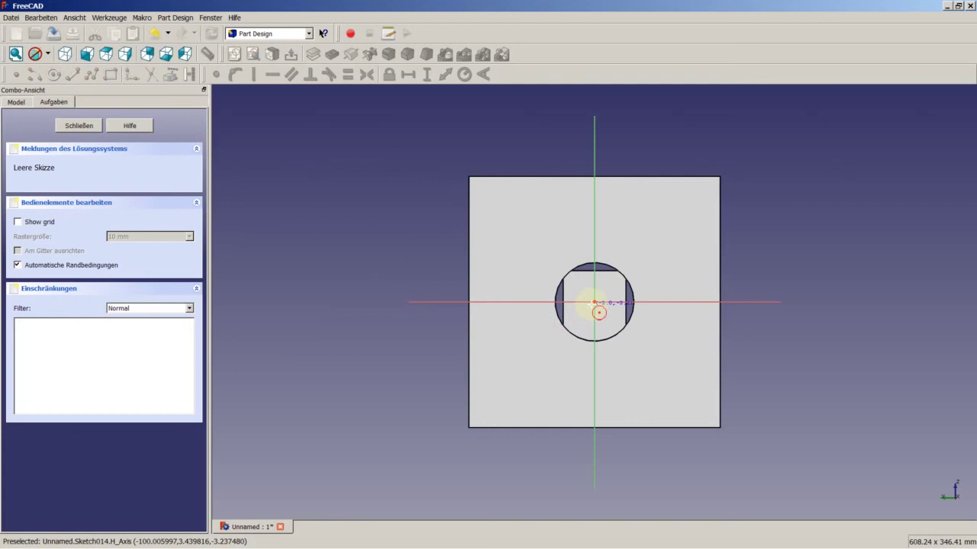
left_click(647, 248)
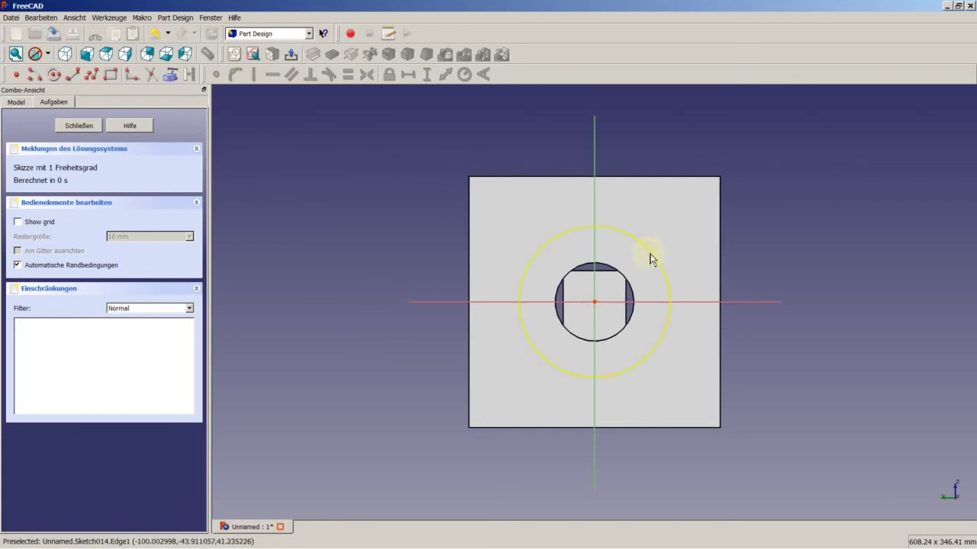
left_click(649, 257)
left_click(464, 74)
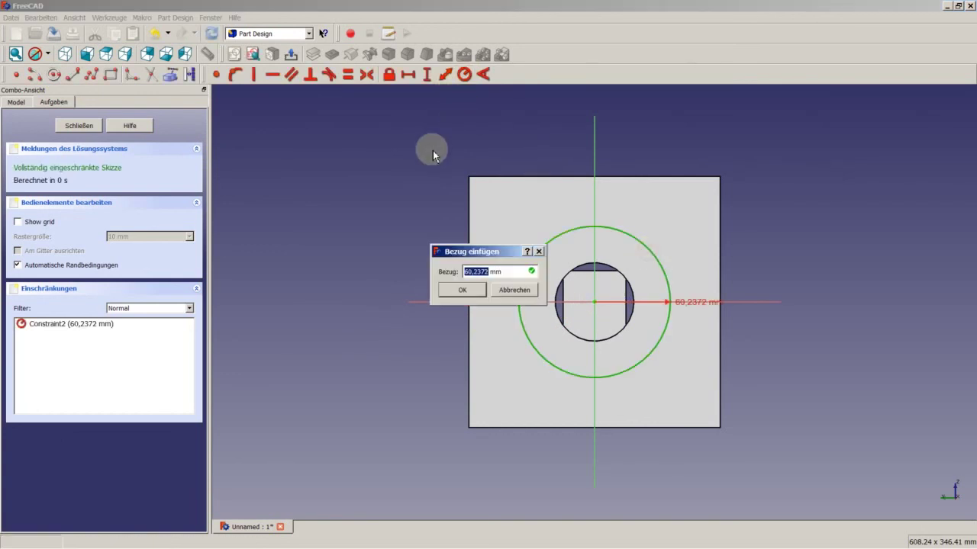
type(",5")
key("Return")
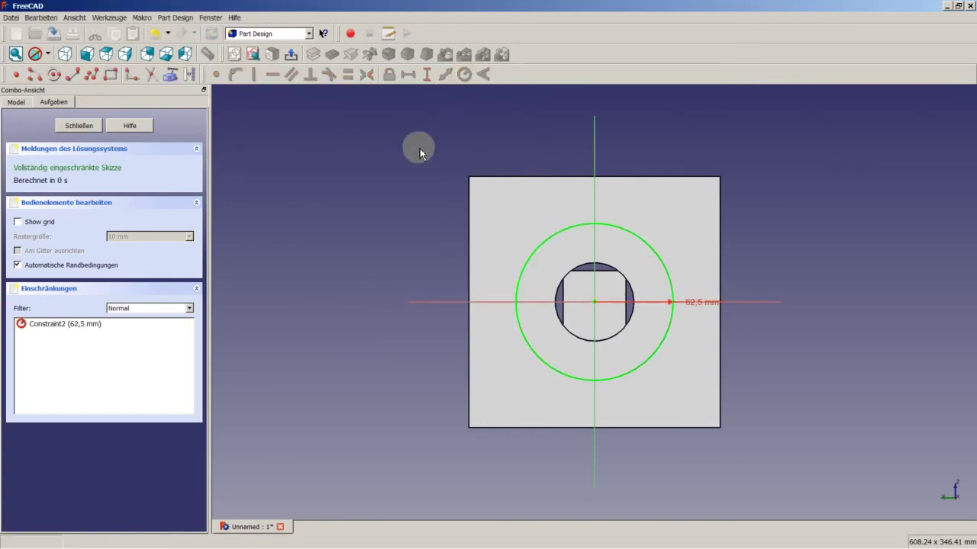
left_click(90, 130)
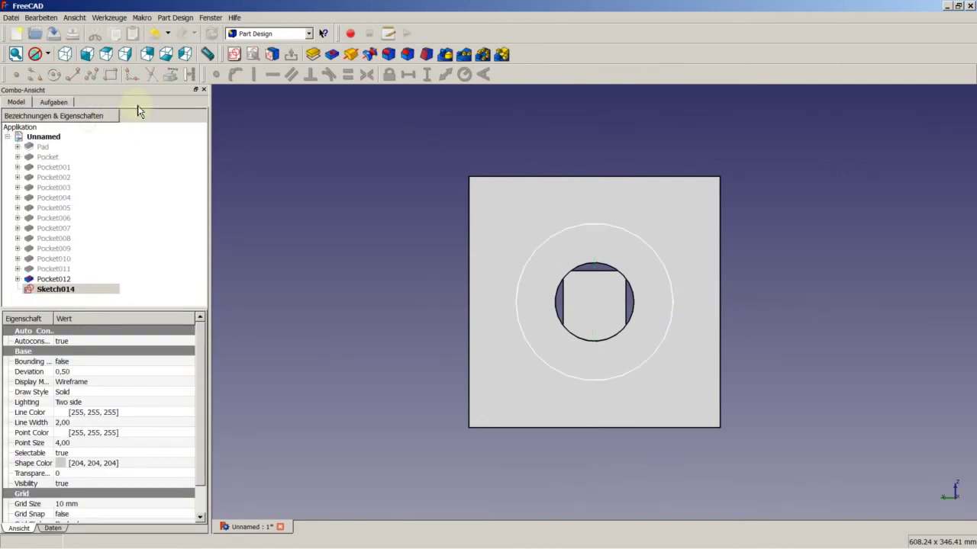
left_click(333, 54)
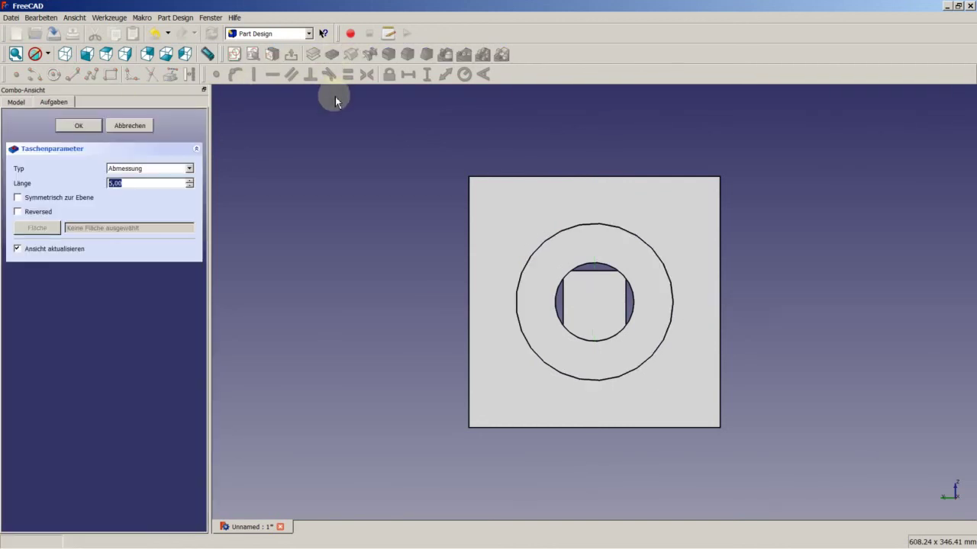
key("Return")
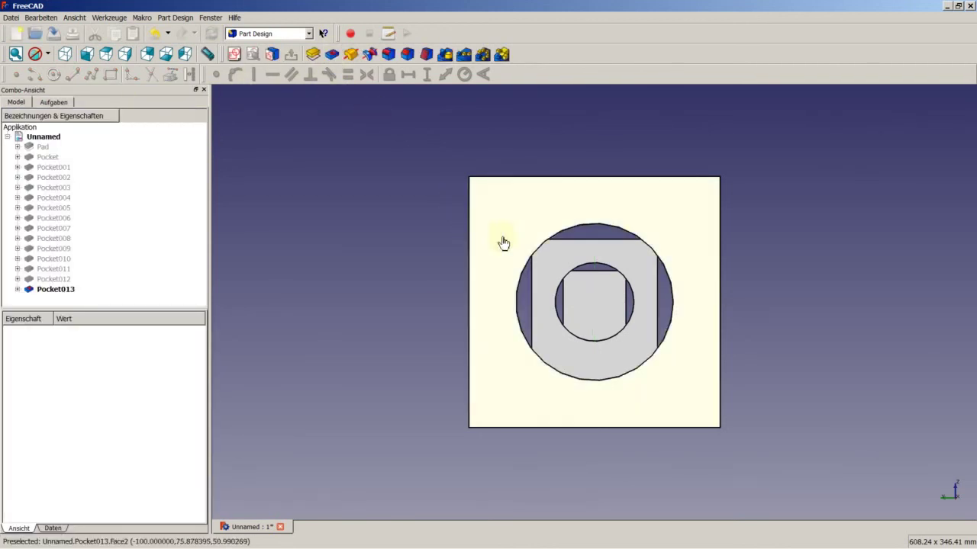
- On a new sketch on the face, draw a centred circle with a 93,75 mm radius
left_click(252, 54)
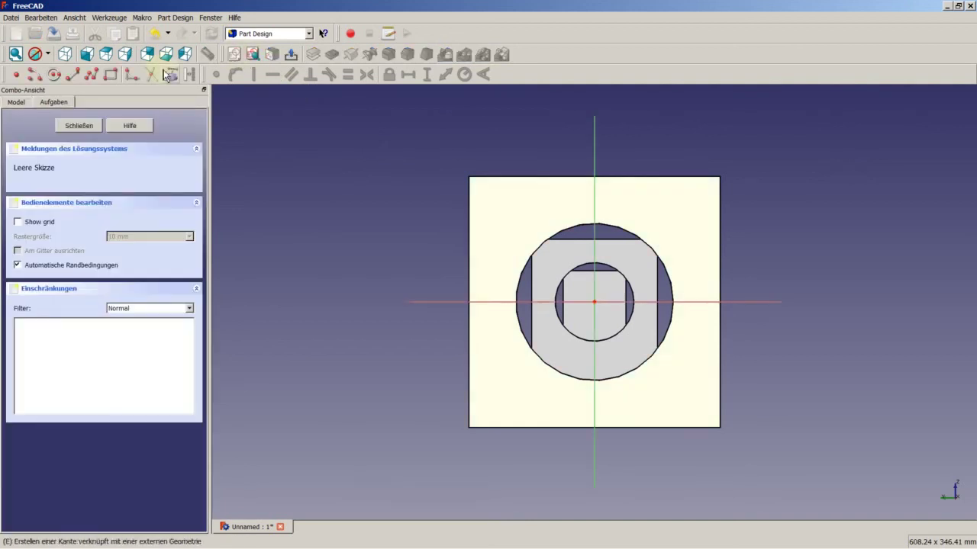
left_click(54, 75)
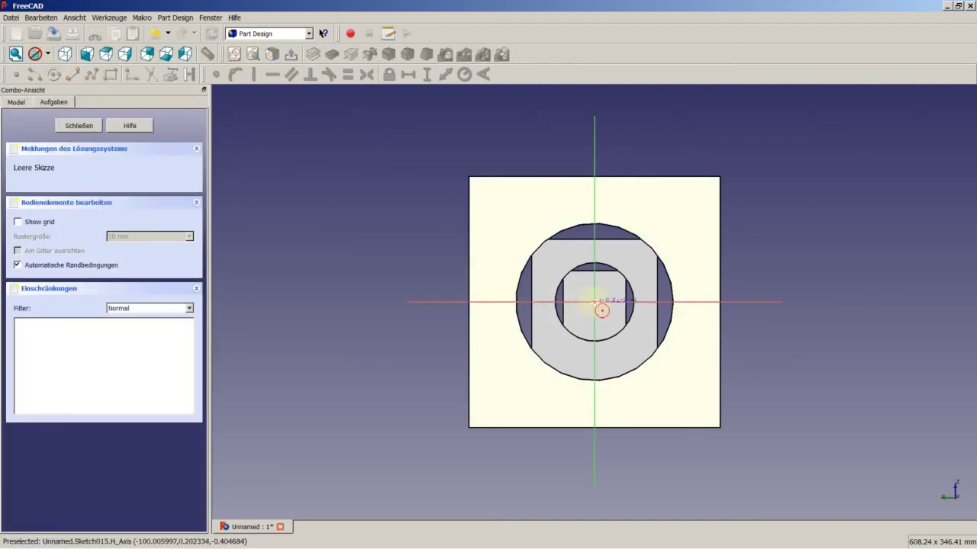
left_click(595, 303)
left_click(659, 221)
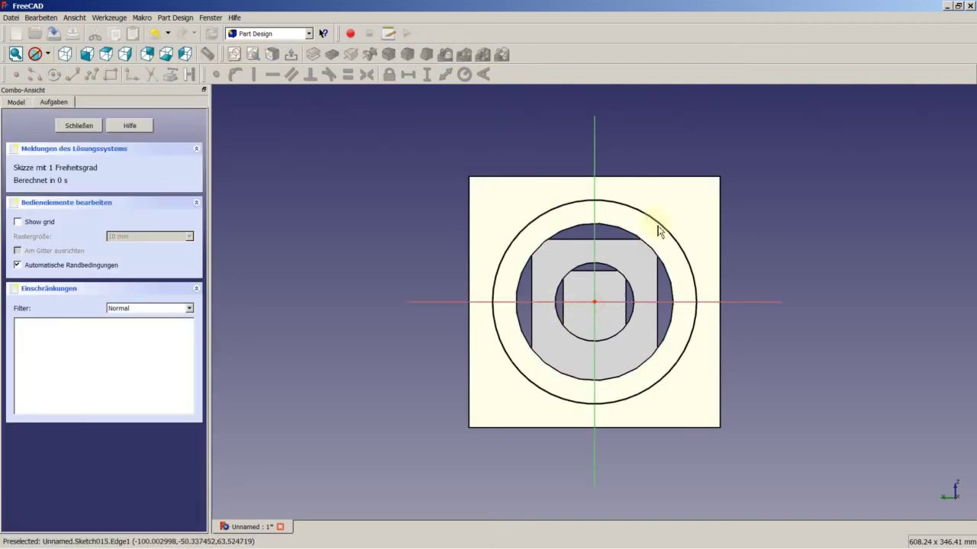
left_click(464, 74)
type("93,")
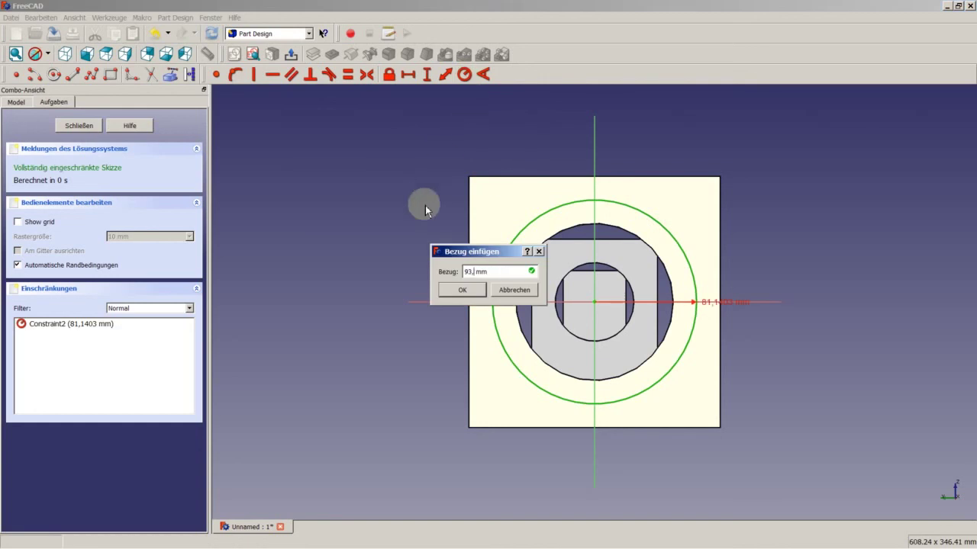
type("75")
key("Return")
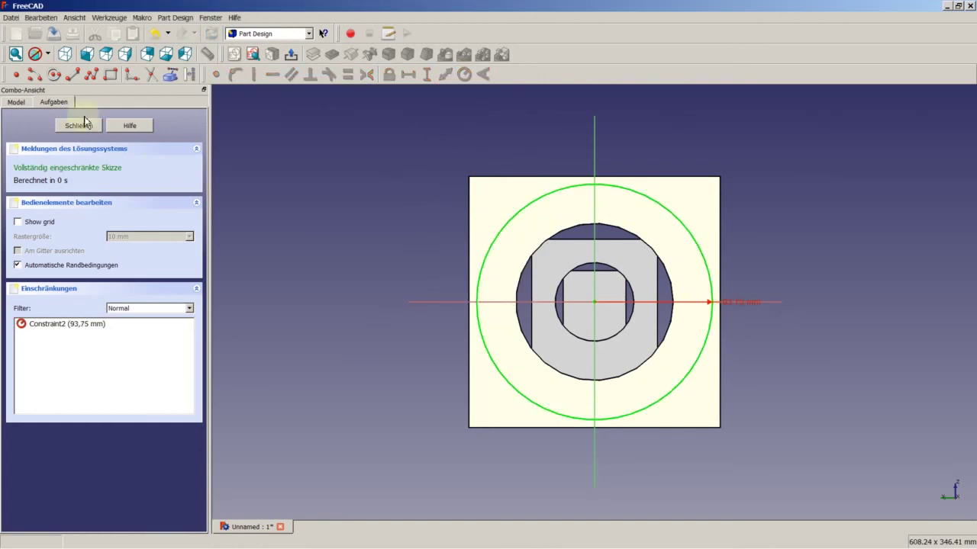
- Pocket the 93,75 mm circle 5 mm deep and tilt the cube to show the steps
left_click(84, 123)
left_click(332, 54)
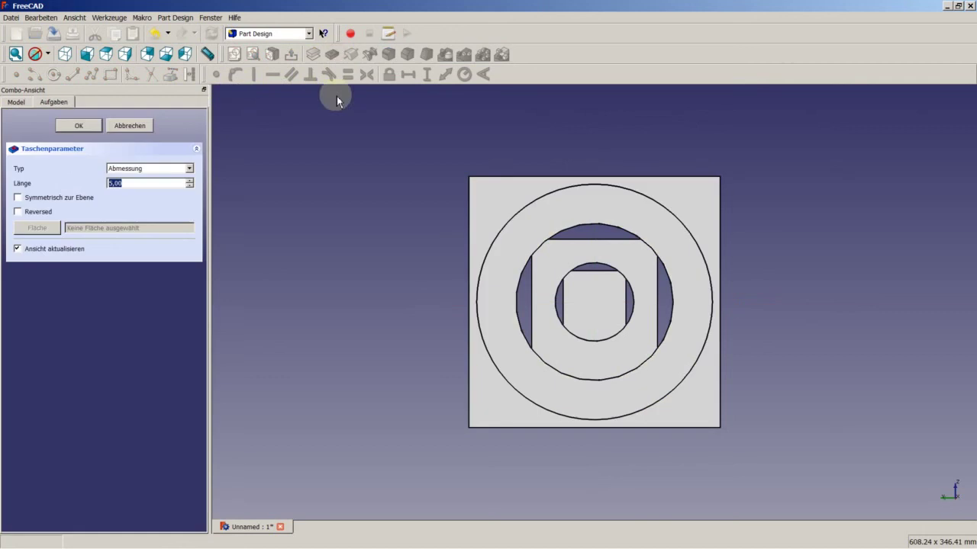
key("Return")
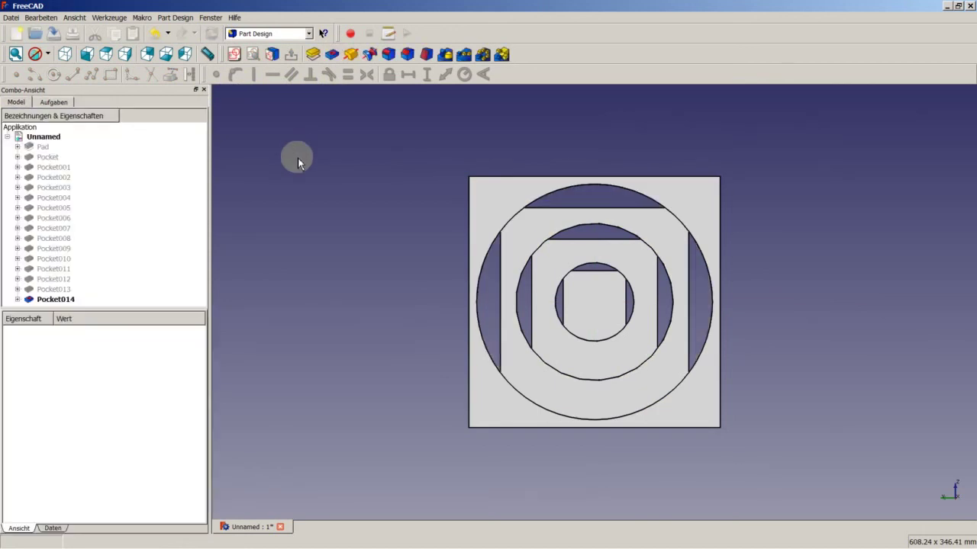
mouse_move(437, 357)
middle_mouse_down()
mouse_move(534, 305)
mouse_move(543, 321)
middle_mouse_up()
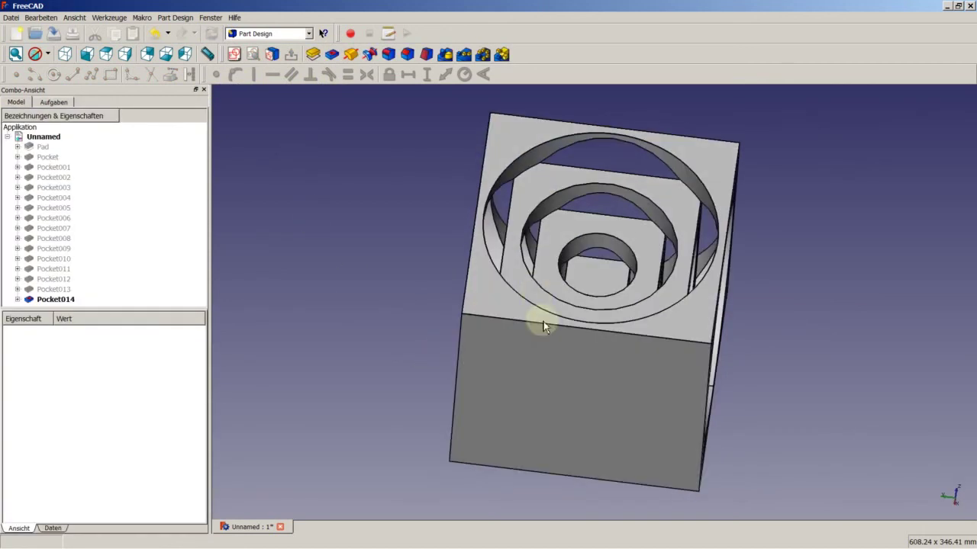
- Sketch a centred circle with a 31,25 mm radius on the cube's plain side face
left_click(532, 367)
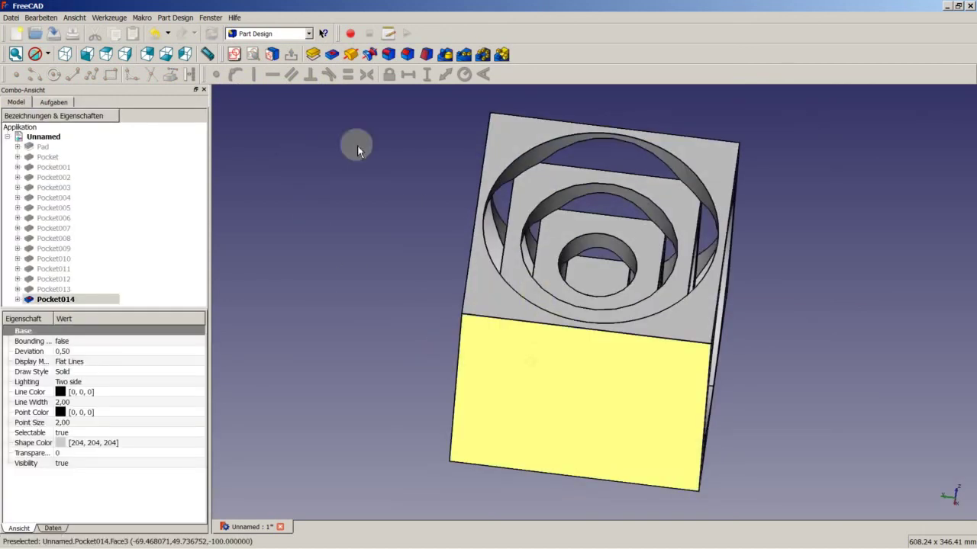
left_click(234, 54)
left_click(54, 74)
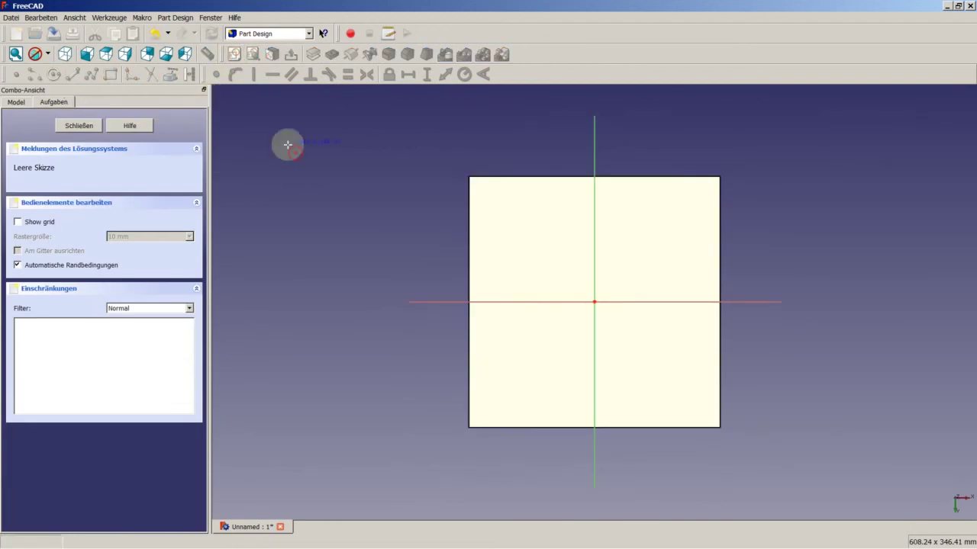
left_click(596, 302)
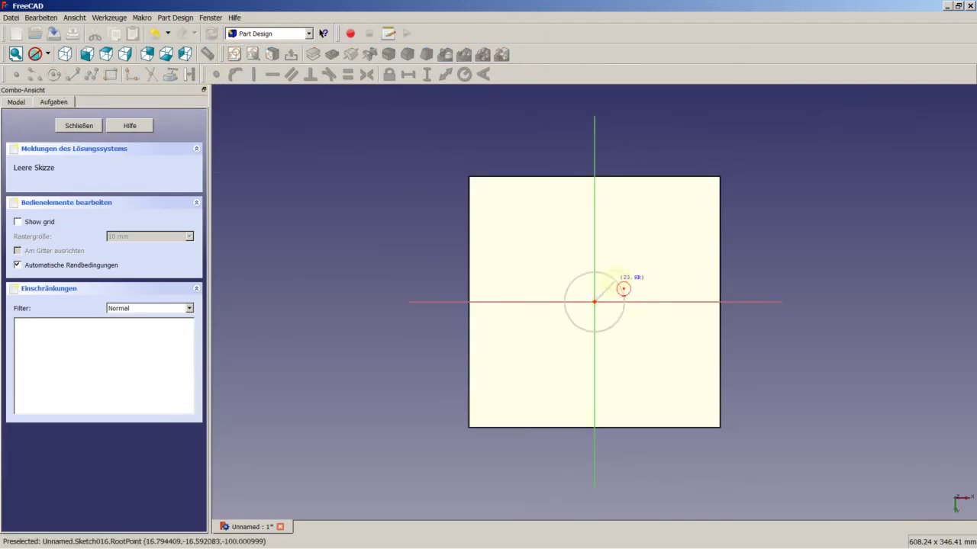
left_click(617, 281)
left_click(469, 76)
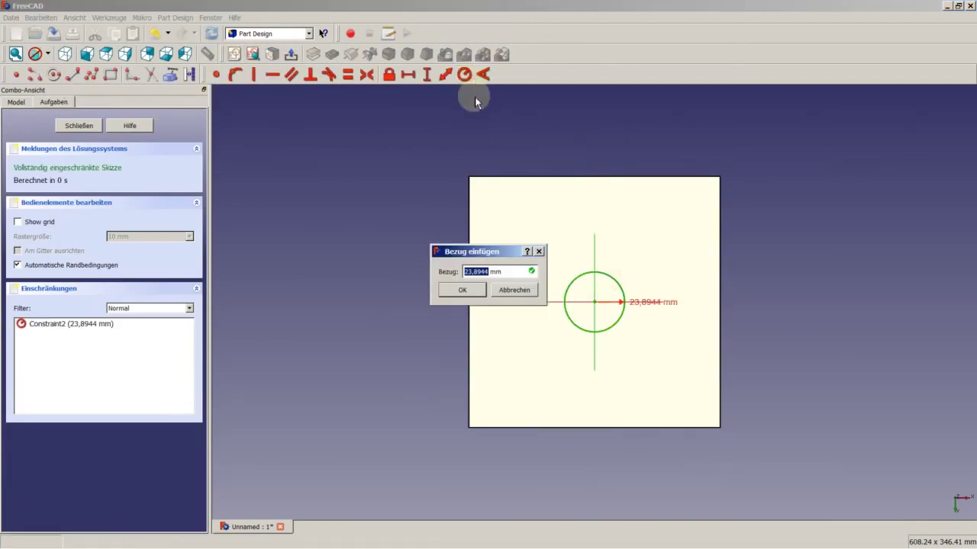
key("Return")
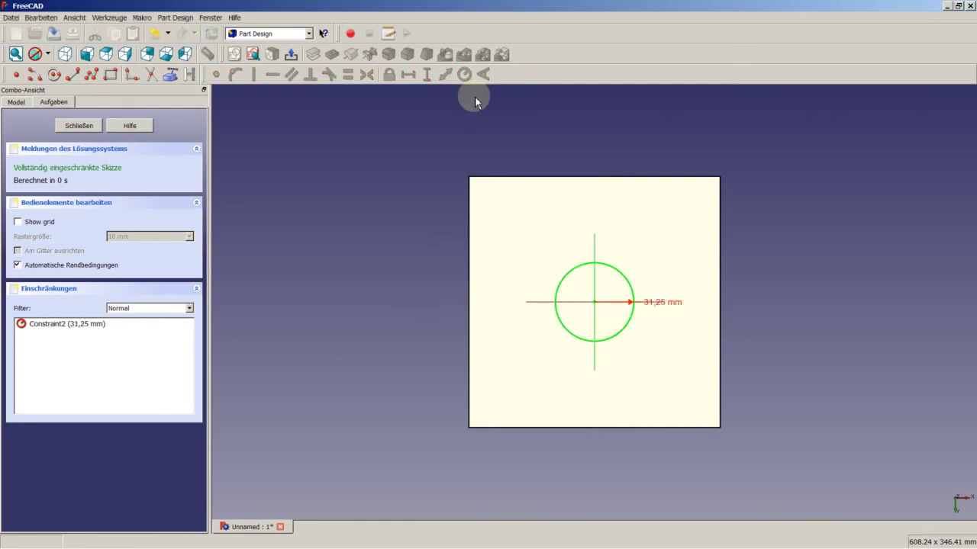
- Pocket the 31,25 mm circle 20 mm deep into the cube
left_click(328, 60)
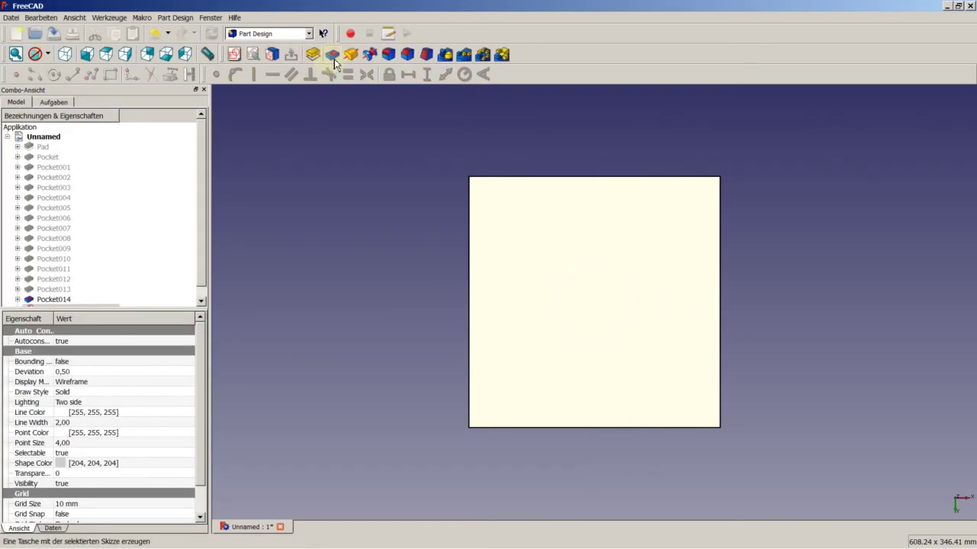
type("20")
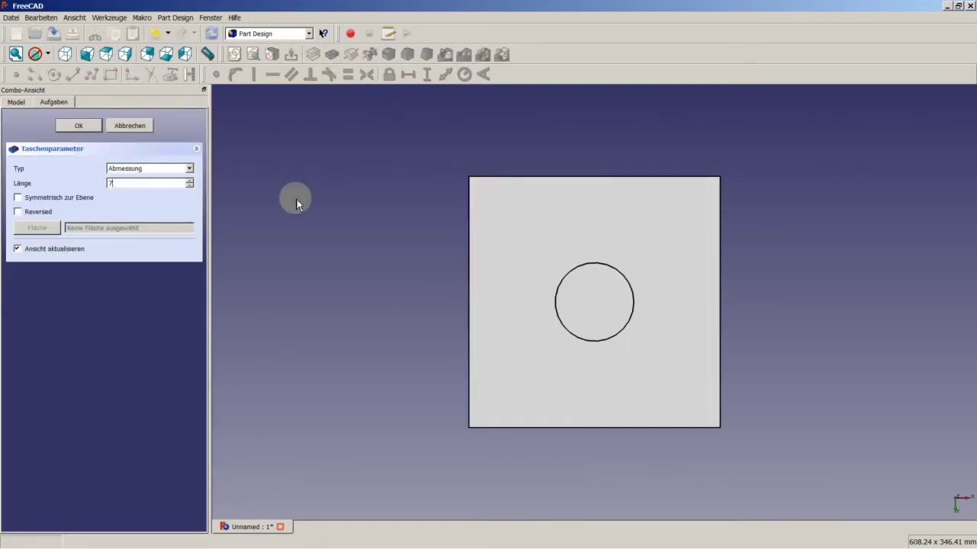
key("Return")
left_click(538, 259)
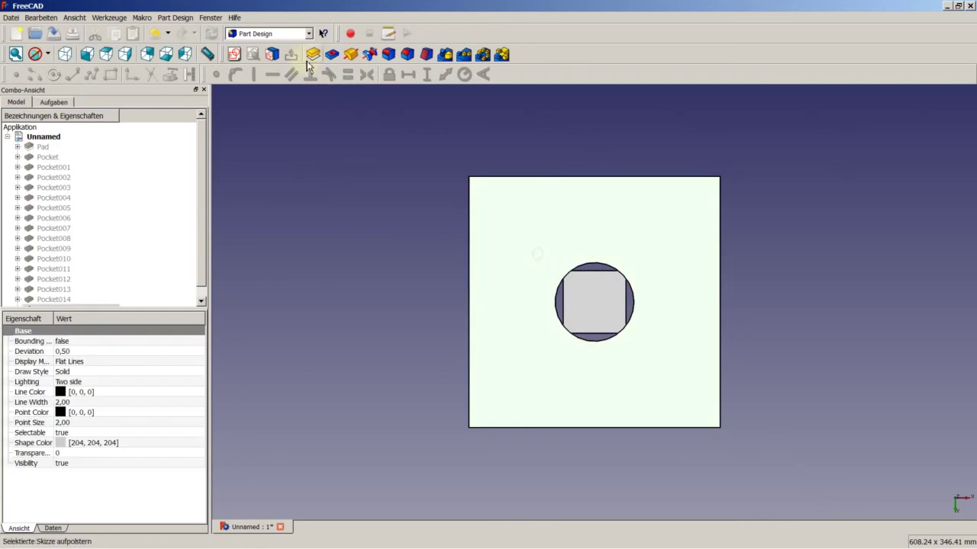
- Sketch a centred circle on the front face with a 62,5 mm radius constraint
left_click(234, 55)
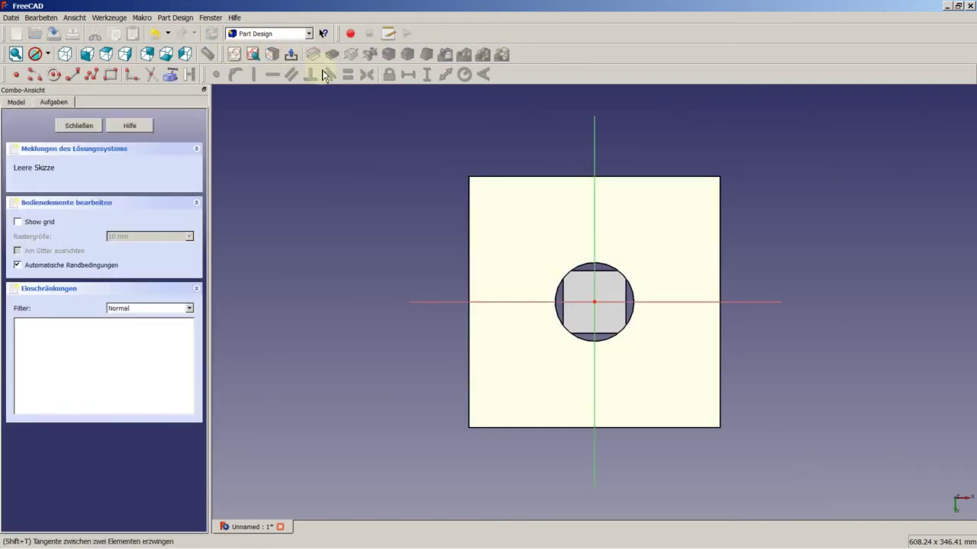
left_click(595, 301)
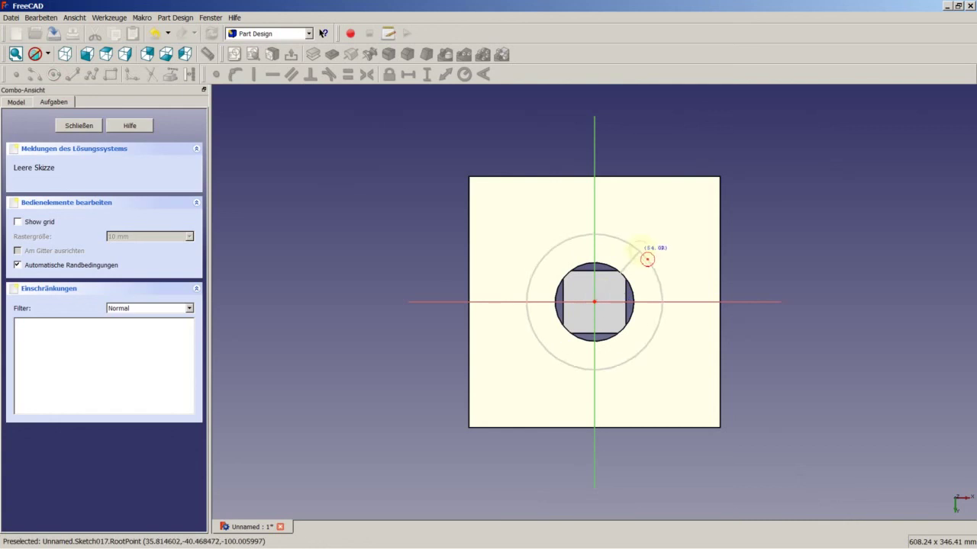
left_click(645, 254)
left_click(645, 257)
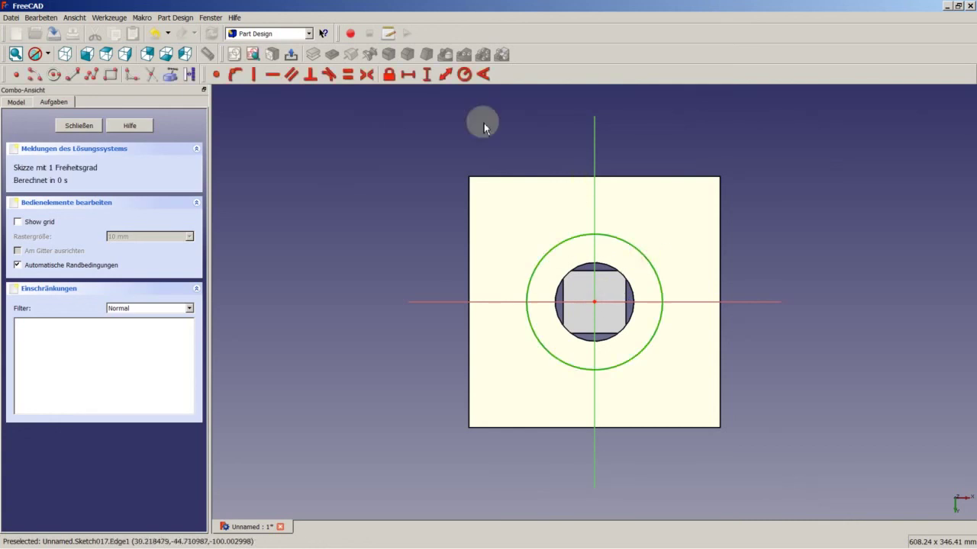
left_click(464, 74)
type("62, mm")
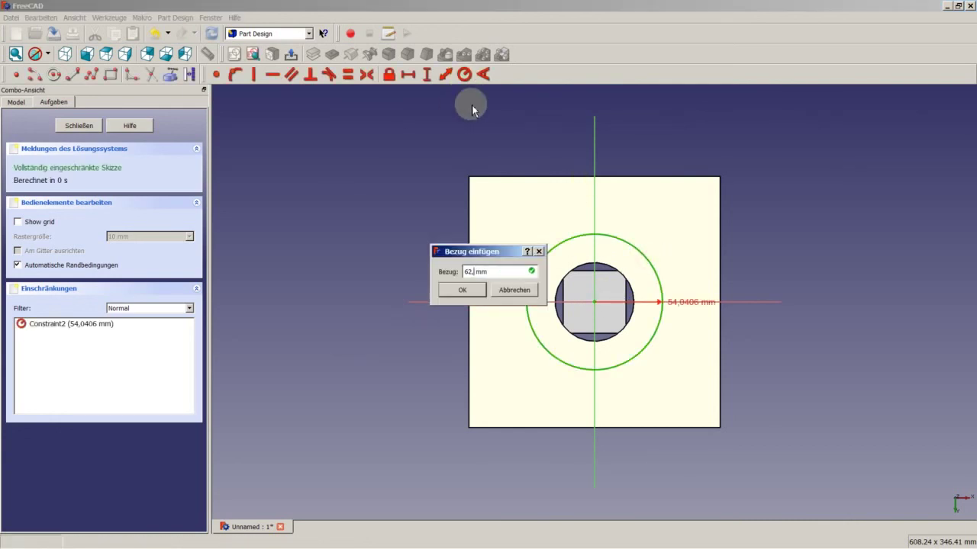
type("5")
key("Return")
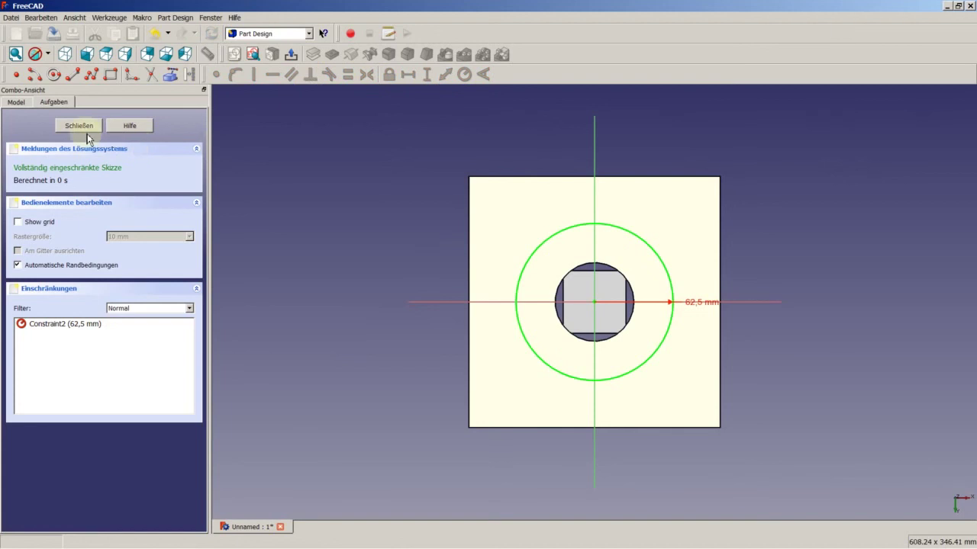
- Pocket the 62,5 mm circle 50 mm deep into the front face
left_click(80, 125)
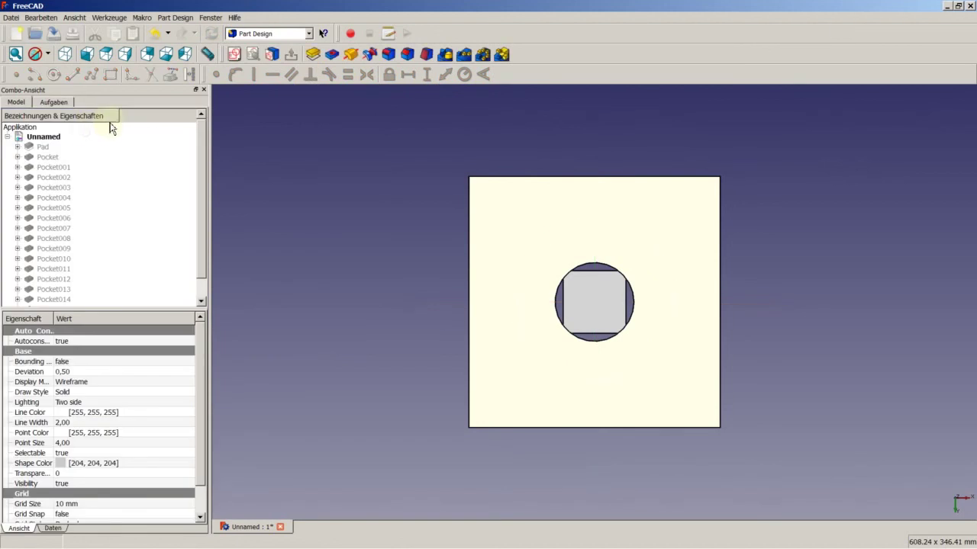
left_click(331, 54)
type("50")
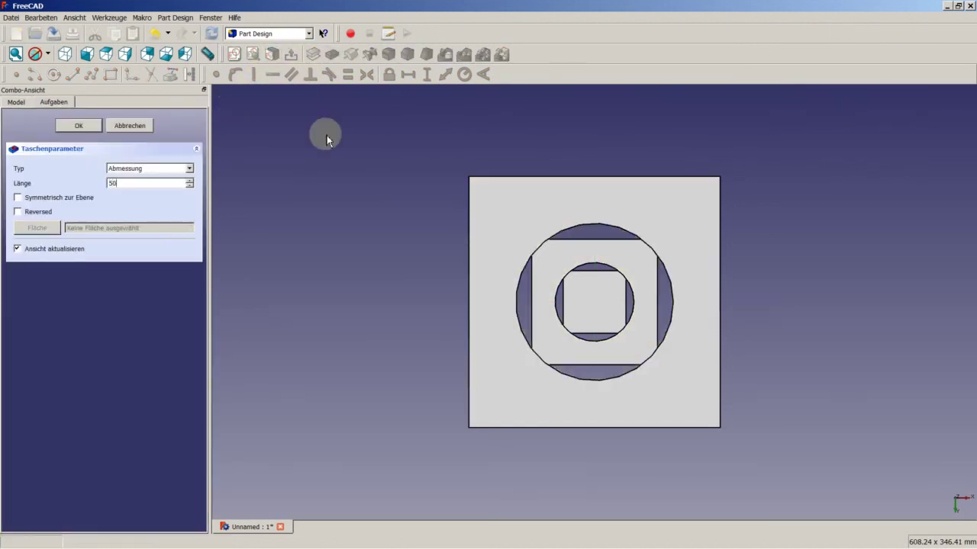
key("Return")
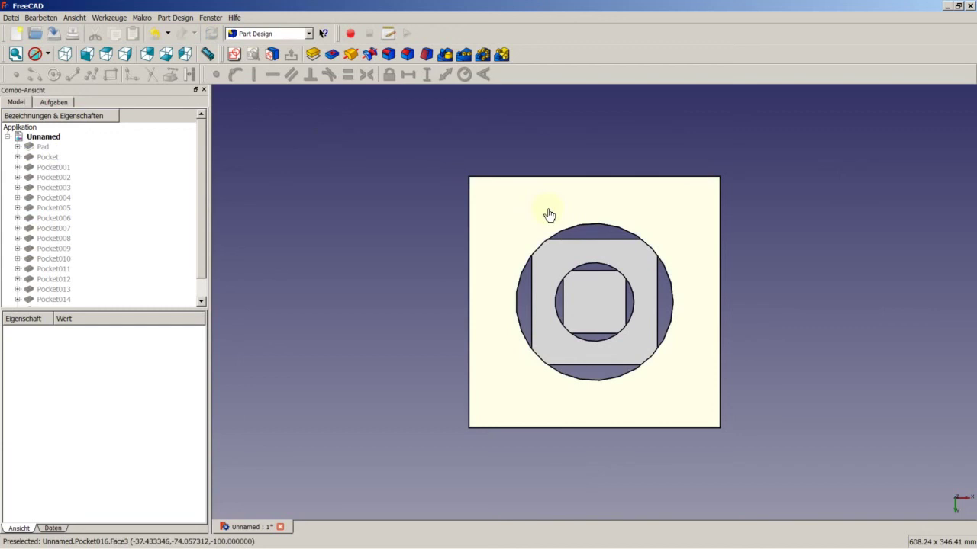
left_click(234, 54)
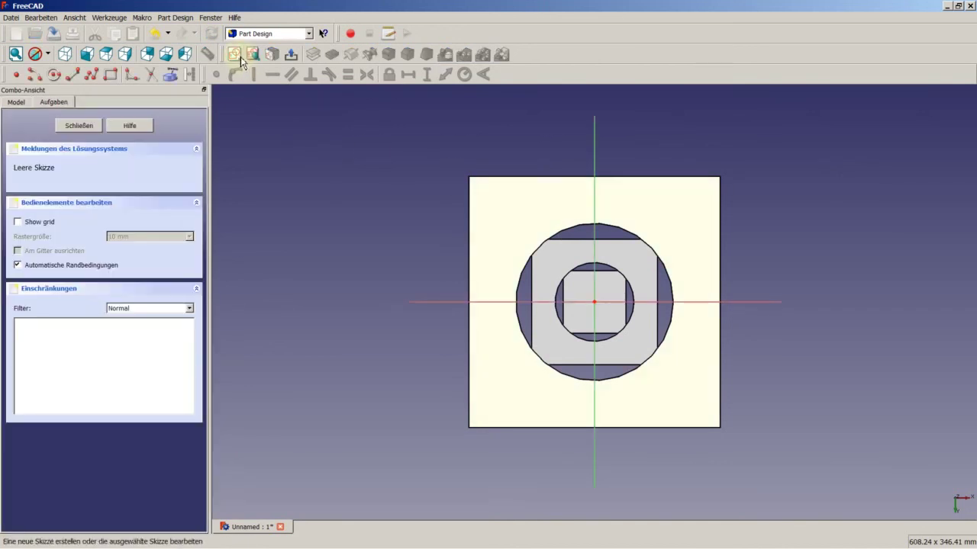
- Draw a centred circle and constrain its radius to 93,75 mm, correcting an initial 25 mm value
left_click(54, 75)
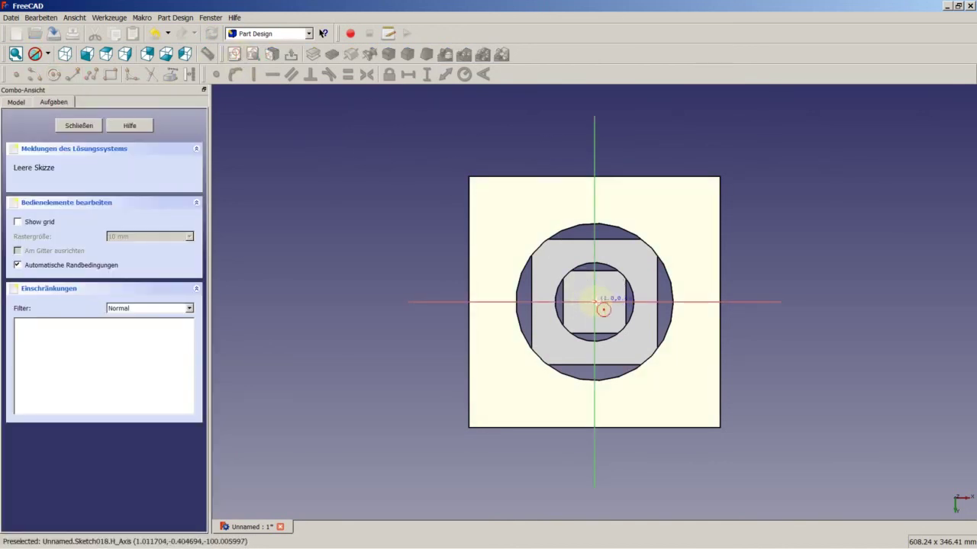
left_click(594, 302)
left_click(663, 234)
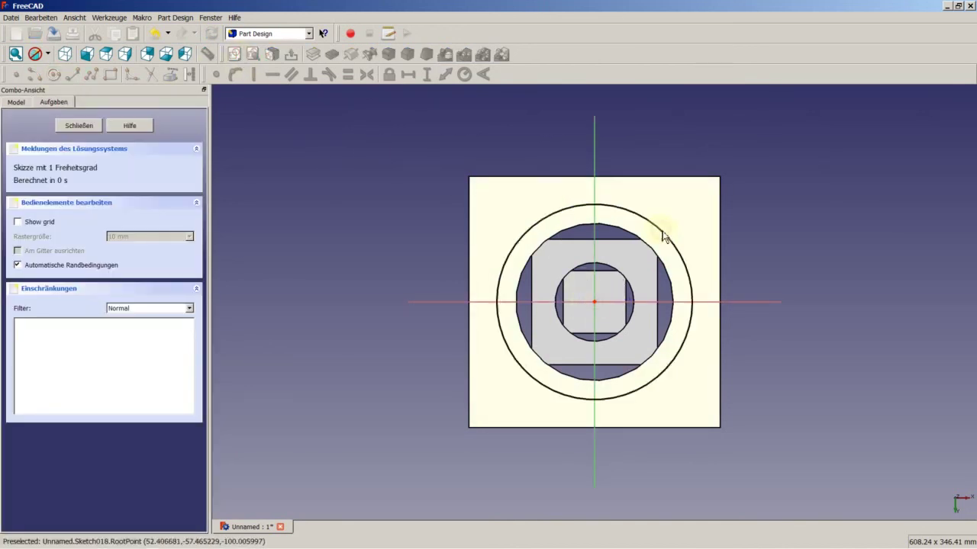
left_click(662, 233)
left_click(464, 74)
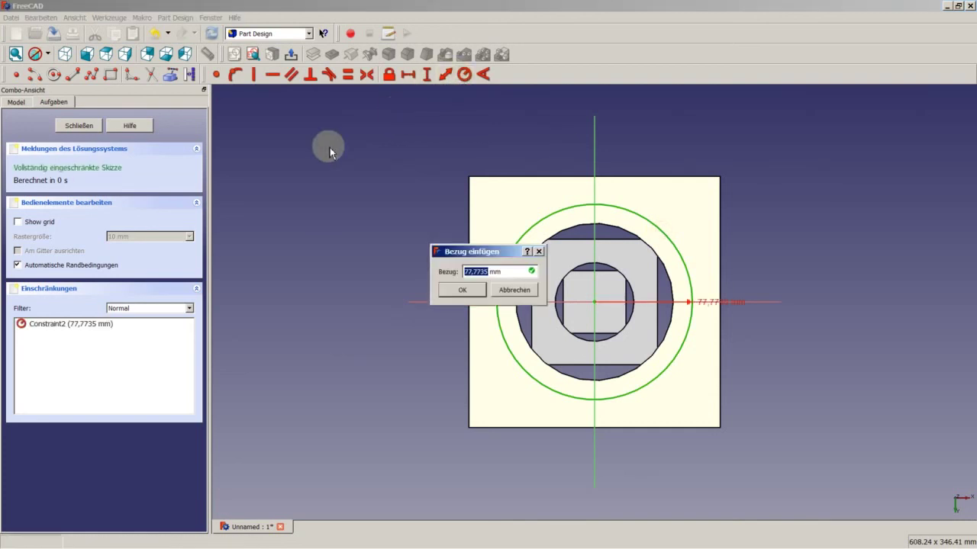
type("25")
key("Return")
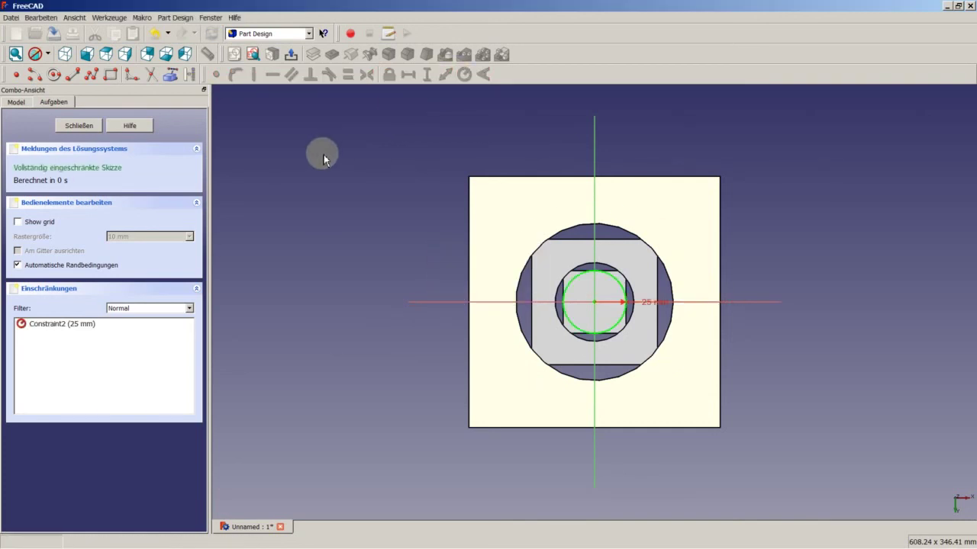
double_click(654, 308)
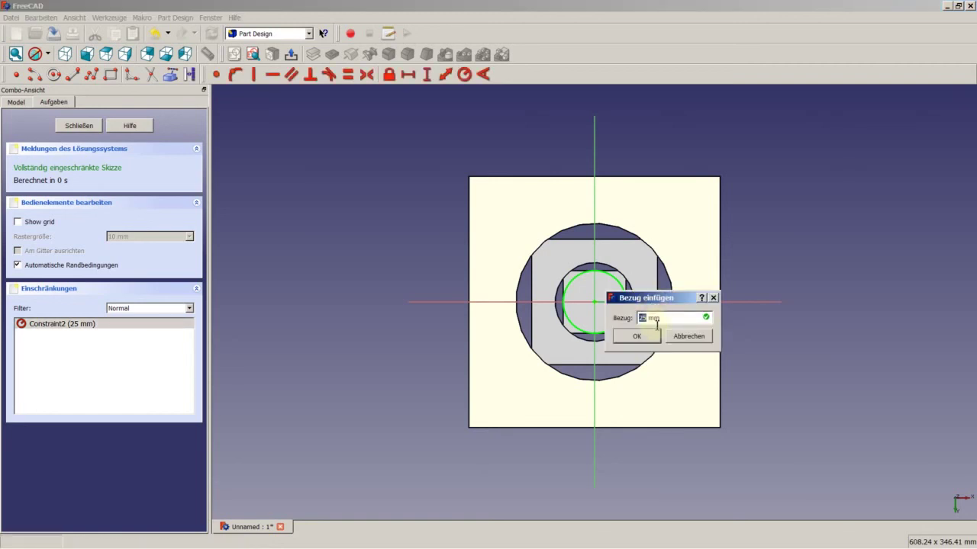
type("93,7")
type("5")
key("Return")
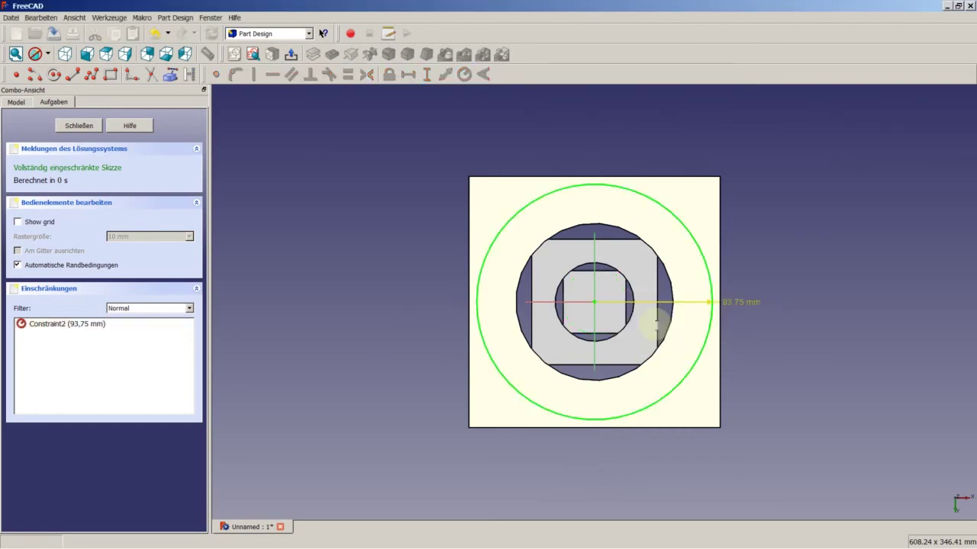
- Pocket the 93,75 mm circle into the cube's front face
mouse_move(650, 262)
middle_mouse_down()
mouse_move(588, 311)
mouse_move(622, 320)
middle_mouse_up()
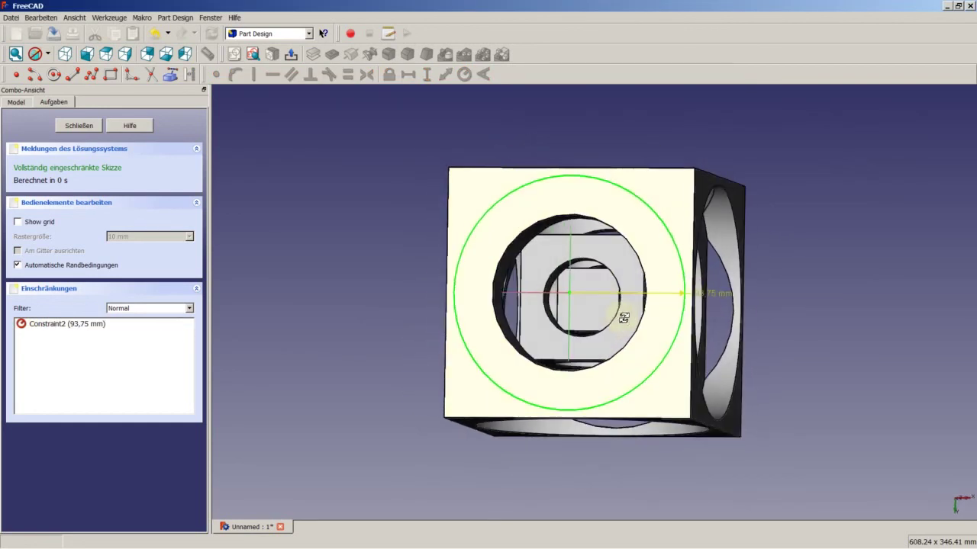
left_click(78, 124)
left_click(329, 55)
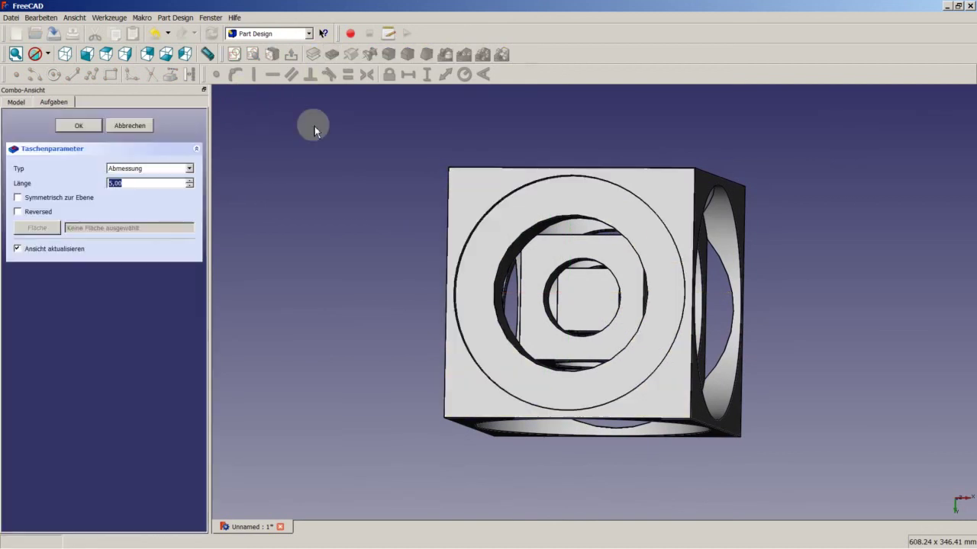
key("Return")
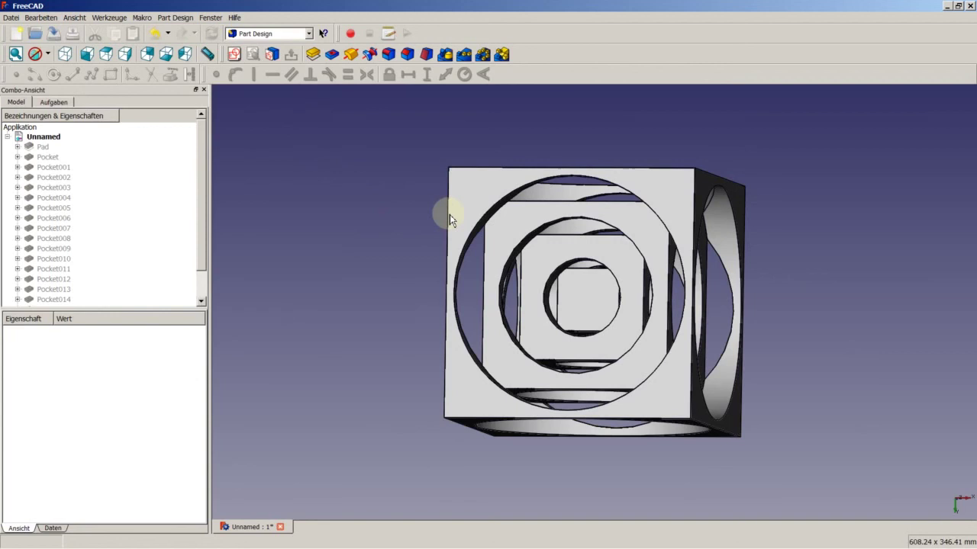
- Orbit the cube to a tilted view to reach its remaining faces
mouse_move(450, 214)
middle_mouse_down()
mouse_move(568, 307)
mouse_move(720, 316)
mouse_move(622, 309)
mouse_move(508, 233)
mouse_move(599, 304)
mouse_move(408, 142)
mouse_move(268, 161)
middle_mouse_up()
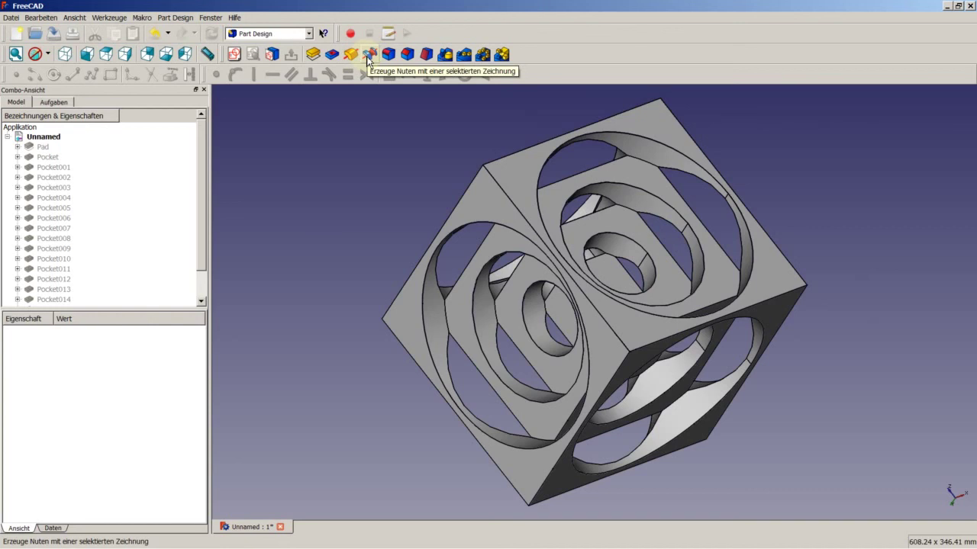
left_click(494, 197)
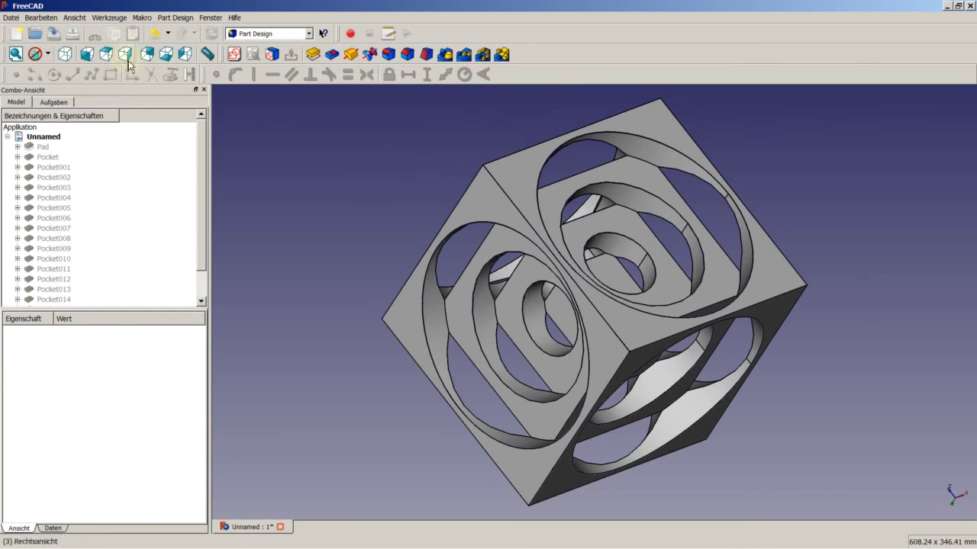
- Switch to the isometric view to display the completed Turner's cube
left_click(65, 53)
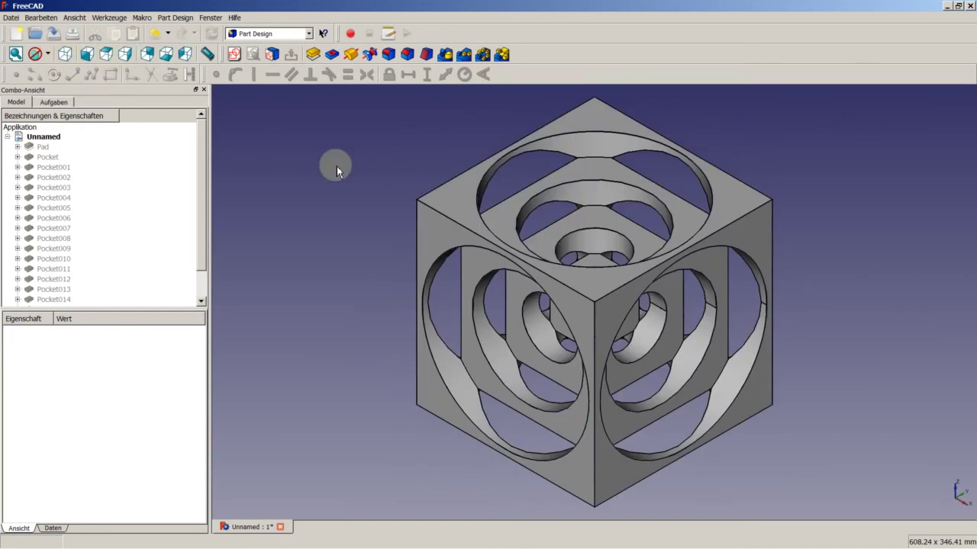